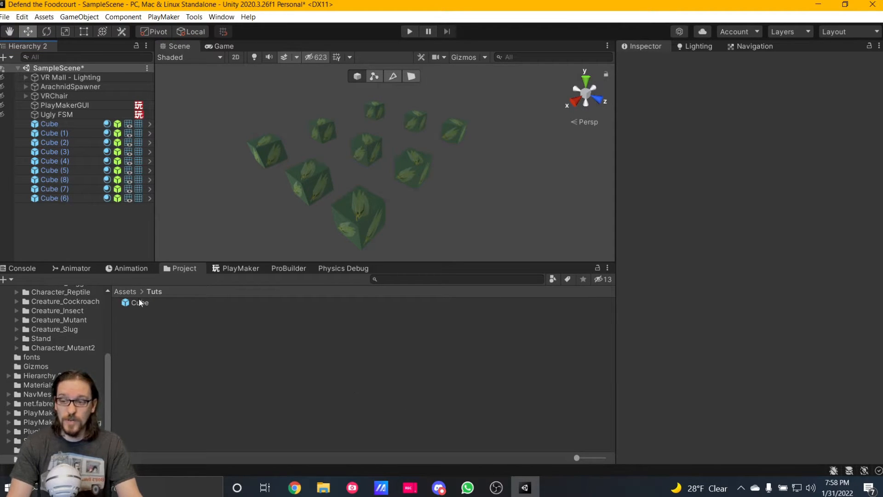
Add another instance of the Cube prefab to the scene and move it beside the existing grid, at about X 1.19, Z 15.97.
{"action": "left_click_drag", "start_coordinate": [139, 303], "coordinate": [54, 222]}
{"action": "left_click_drag", "start_coordinate": [282, 160], "coordinate": [494, 177]}
{"action": "left_click", "coordinate": [462, 209]}
{"action": "left_click", "coordinate": [53, 208]}
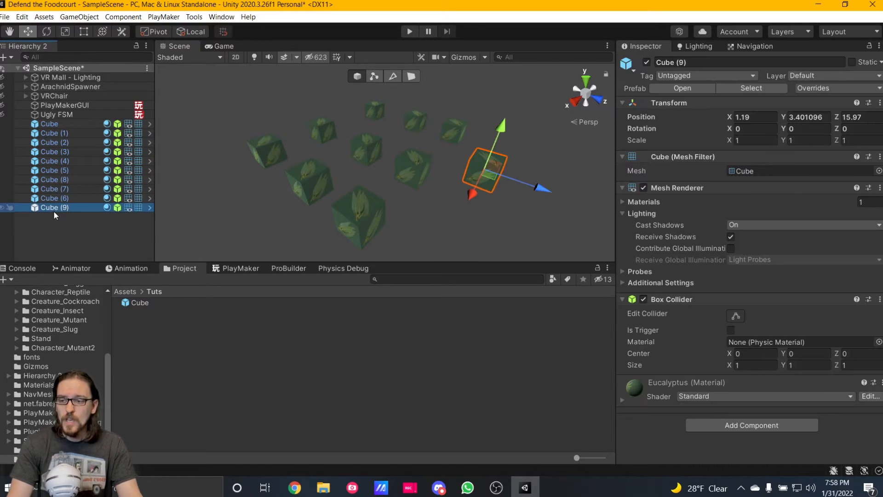
Scale the first Cube instance up uniformly to about 2.4.
{"action": "left_click", "coordinate": [62, 123]}
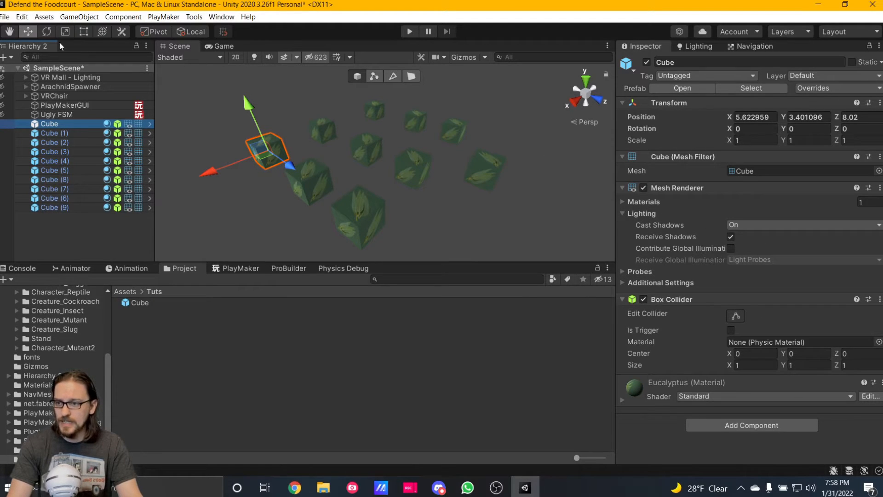
{"action": "left_click", "coordinate": [69, 32]}
{"action": "left_click_drag", "start_coordinate": [268, 151], "coordinate": [351, 205]}
{"action": "left_click", "coordinate": [180, 243]}
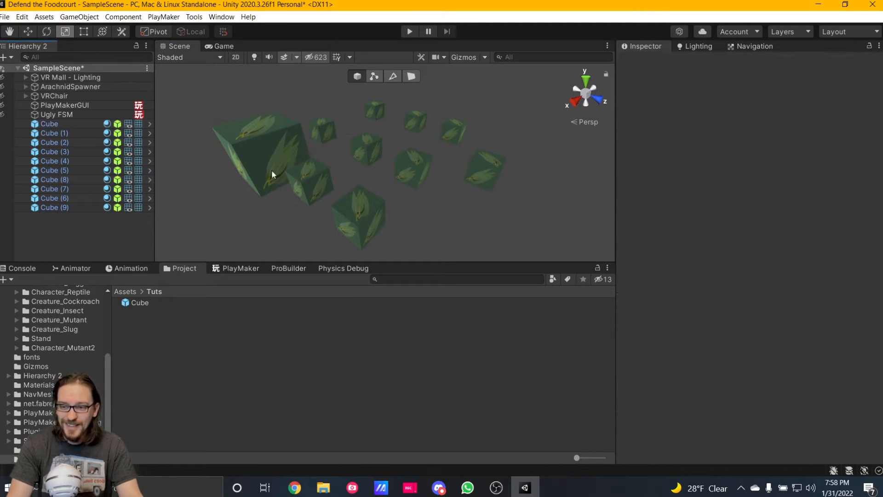
Revert all prefab overrides on the enlarged first Cube instance.
{"action": "left_click", "coordinate": [42, 123]}
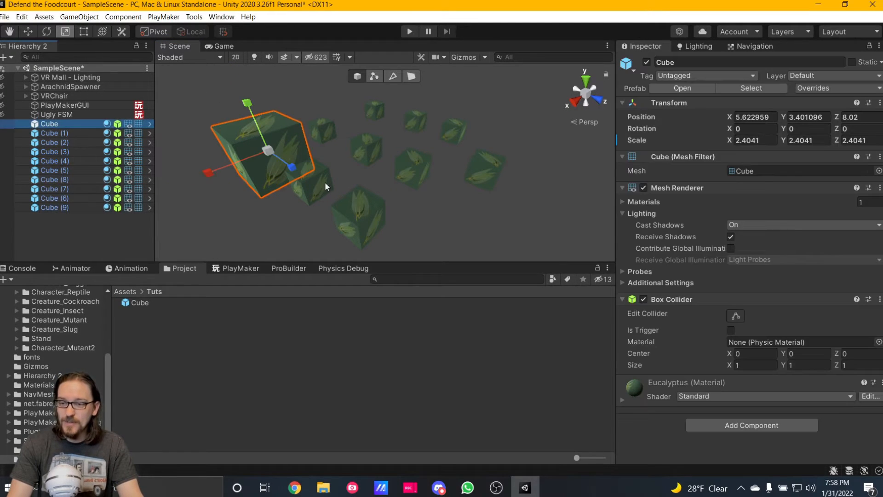
{"action": "left_click", "coordinate": [829, 87]}
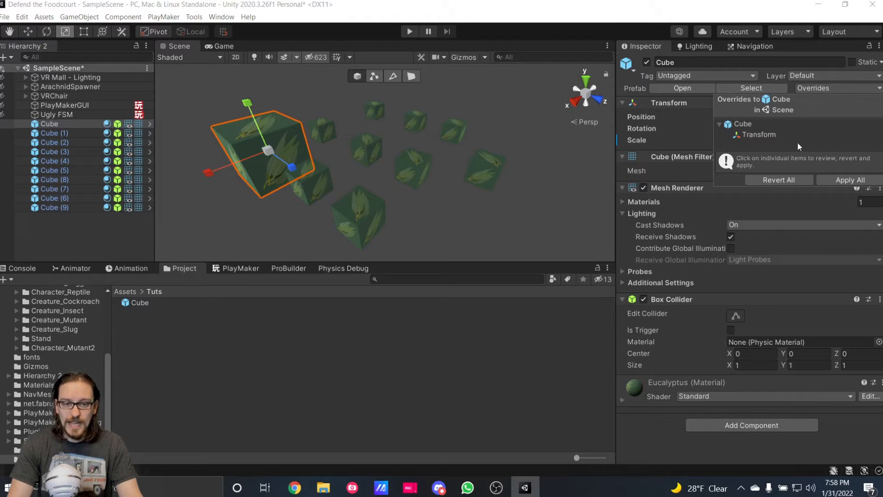
{"action": "left_click", "coordinate": [777, 180]}
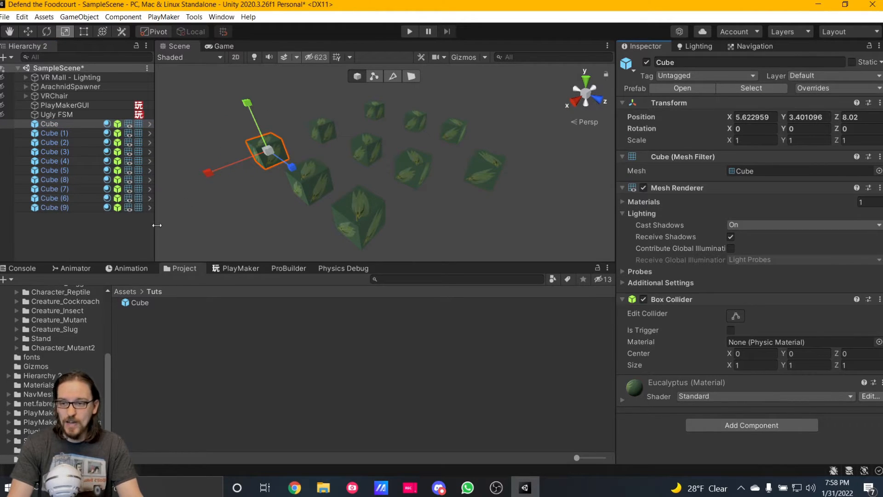
Try scaling the first Cube uniformly to about 3.68 with all overrides applied to the prefab, and undo it.
{"action": "left_click_drag", "start_coordinate": [268, 151], "coordinate": [221, 104]}
{"action": "left_click", "coordinate": [832, 88]}
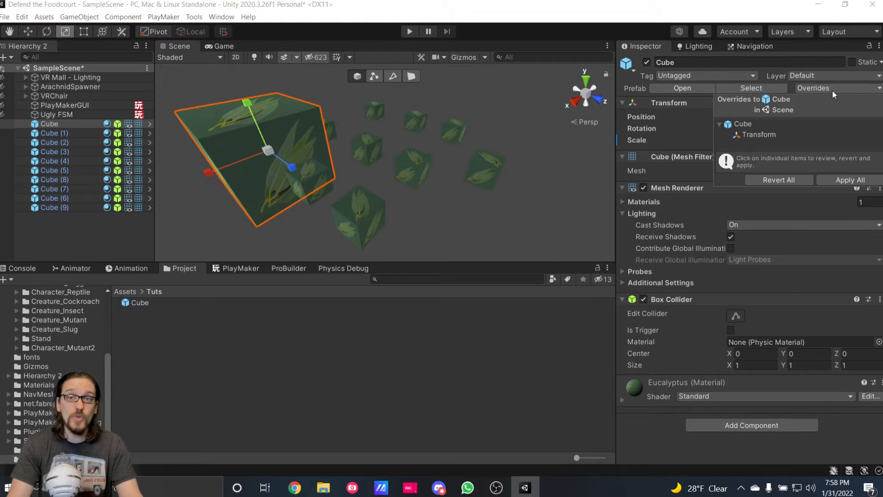
{"action": "left_click", "coordinate": [840, 182]}
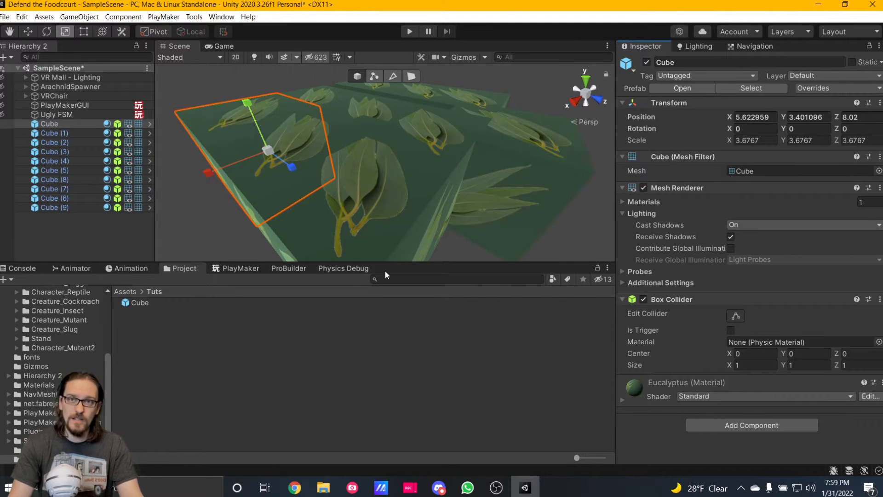
{"action": "key", "text": "ctrl+z"}
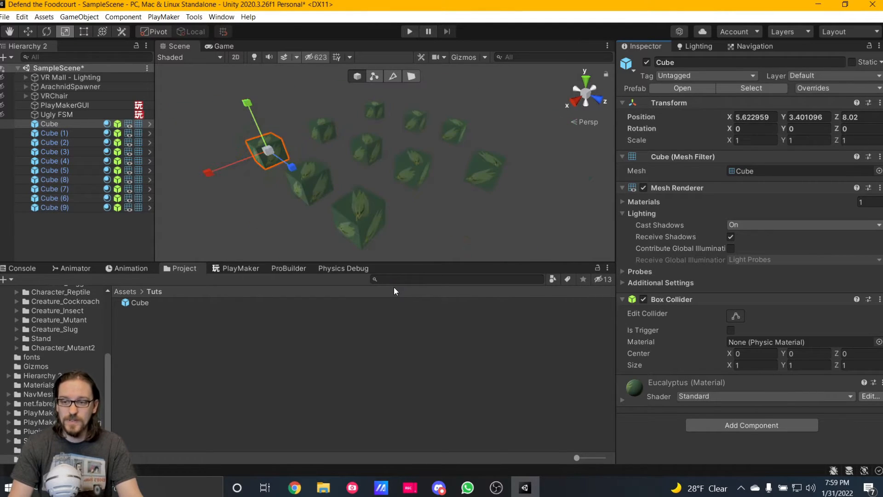
{"action": "left_click", "coordinate": [65, 238]}
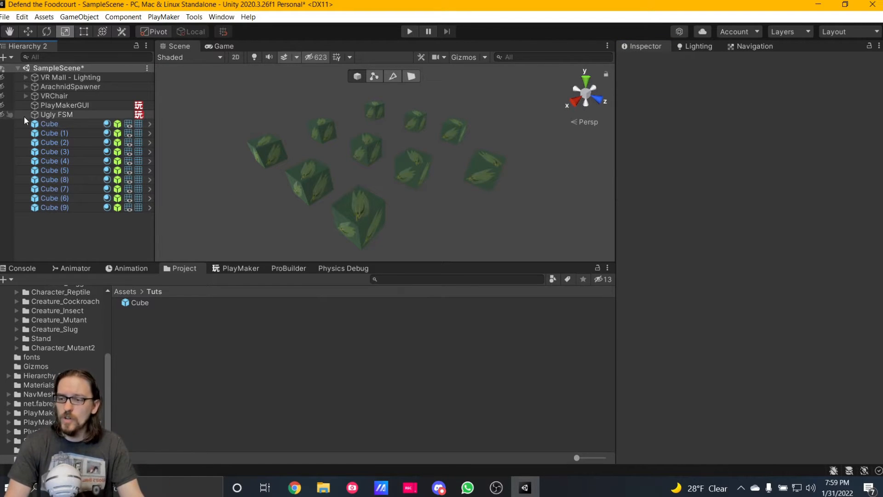
Open the Cube prefab for editing from the first instance and select its cube object.
{"action": "left_click", "coordinate": [51, 124]}
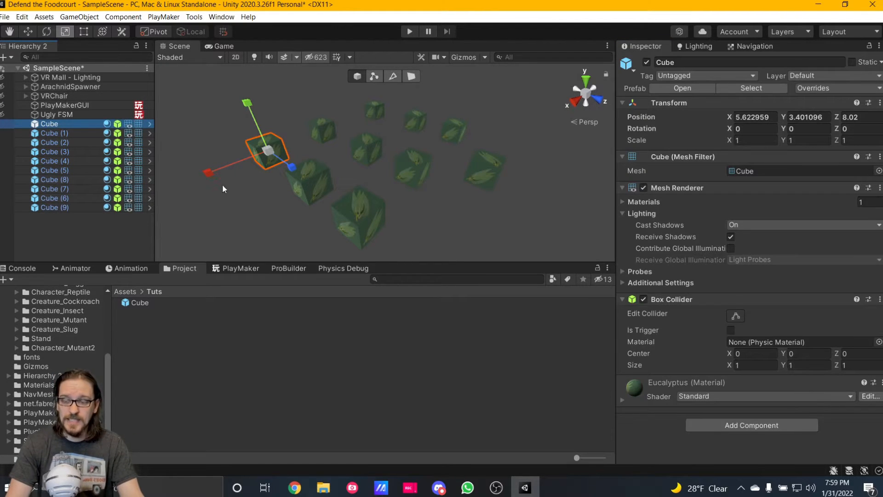
{"action": "left_click", "coordinate": [663, 89]}
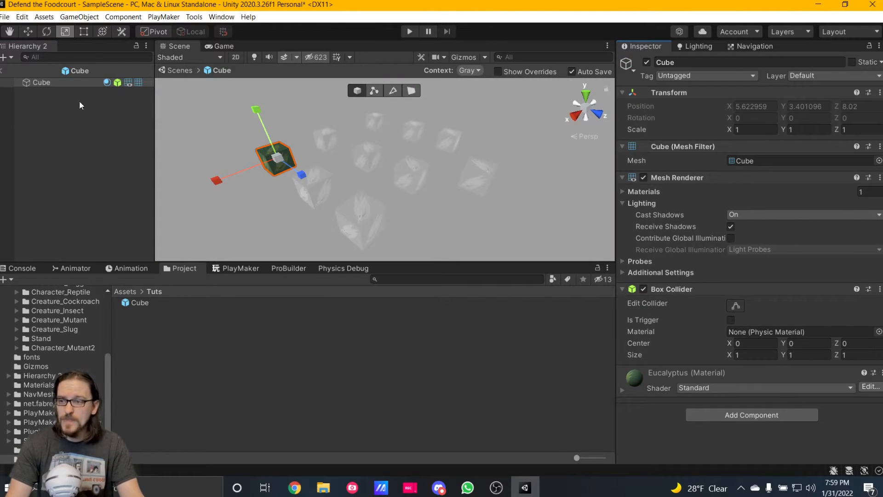
{"action": "left_click", "coordinate": [49, 82]}
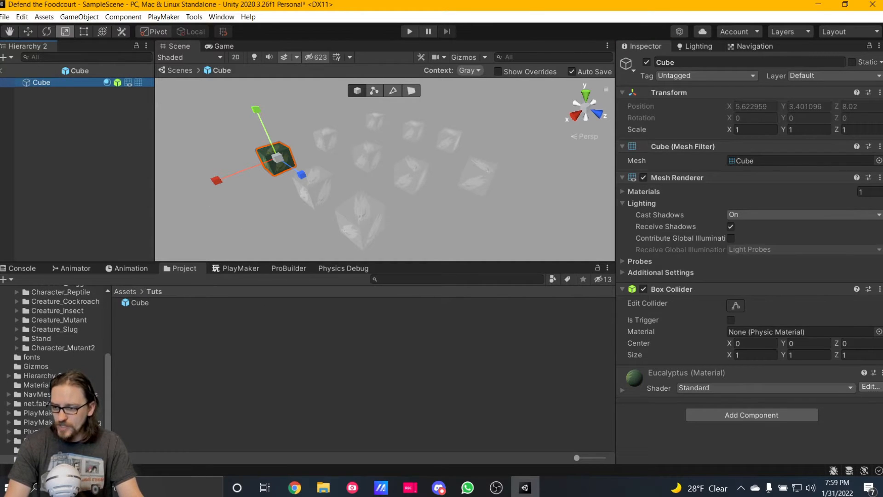
Assign the blue Material.007 from the Materials folder to the prefab's cube and return to the scene.
{"action": "left_click", "coordinate": [36, 384]}
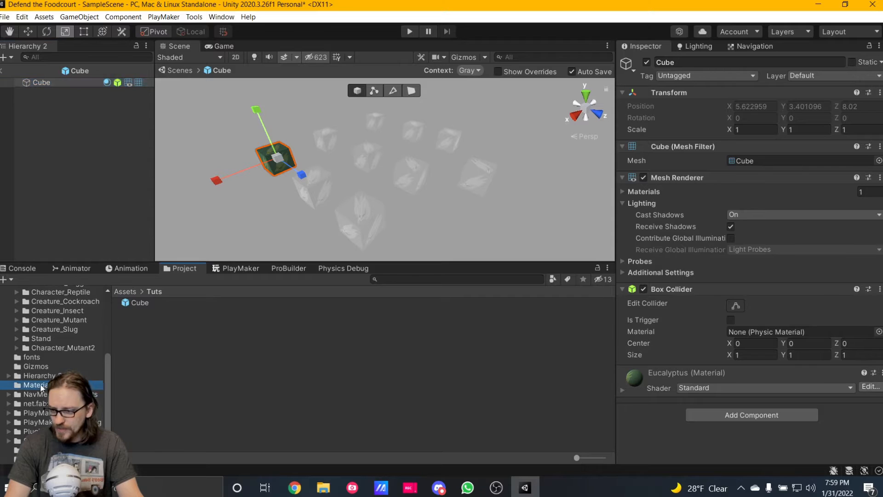
{"action": "left_click_drag", "start_coordinate": [587, 458], "coordinate": [658, 454]}
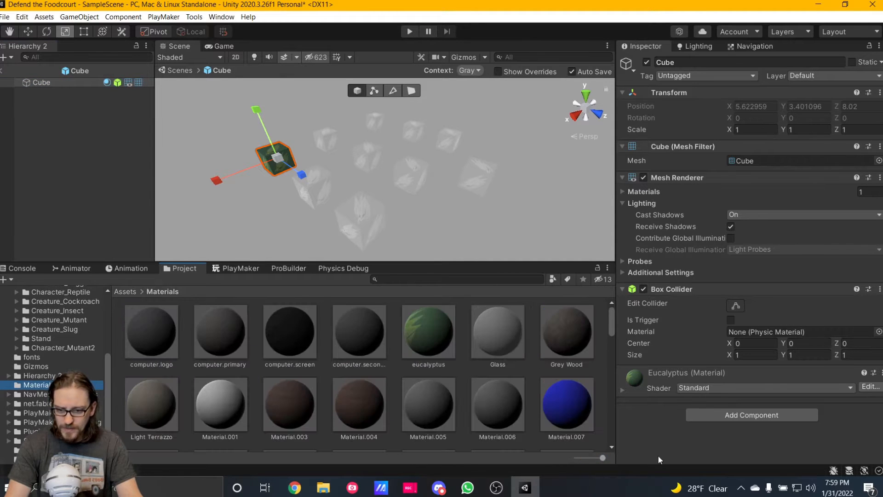
{"action": "left_click_drag", "start_coordinate": [553, 410], "coordinate": [268, 153]}
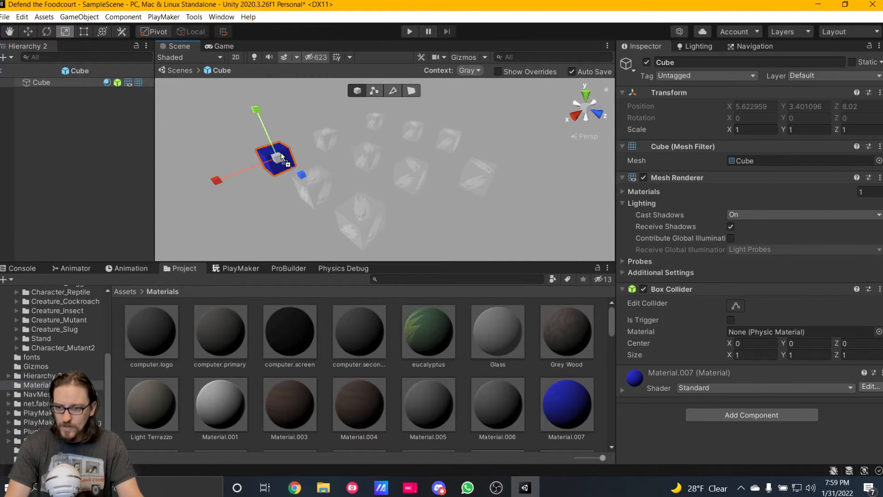
{"action": "left_click", "coordinate": [2, 71]}
{"action": "left_click", "coordinate": [447, 208]}
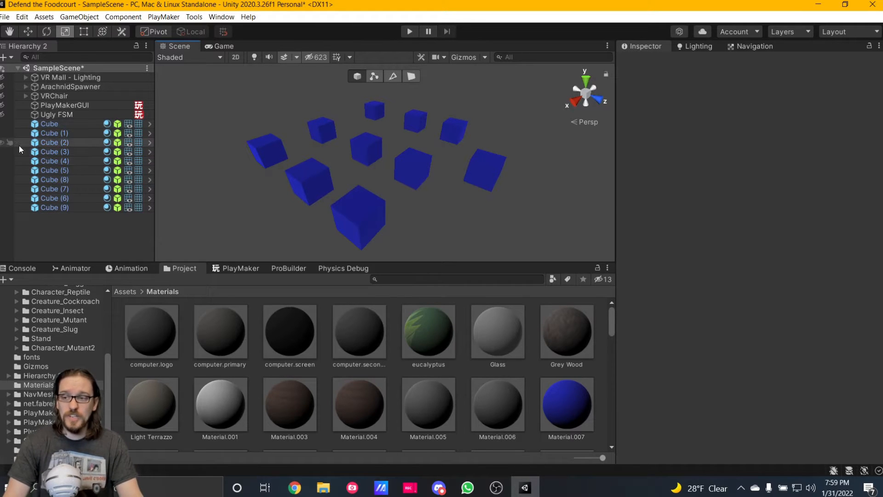
Select Cube (1) through Cube (9), try assigning Material.001 to them, and undo the material change.
{"action": "left_click", "coordinate": [55, 133]}
{"action": "left_click", "coordinate": [77, 208], "text": "shift"}
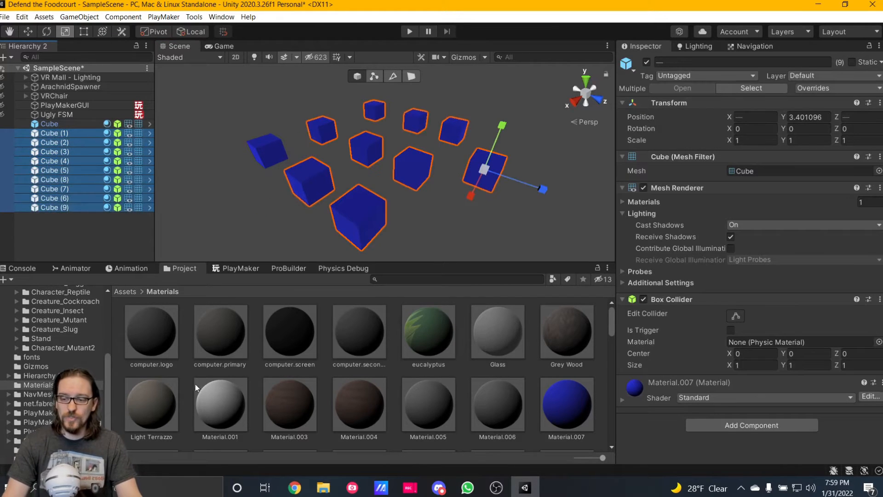
{"action": "left_click_drag", "start_coordinate": [49, 161], "coordinate": [49, 162]}
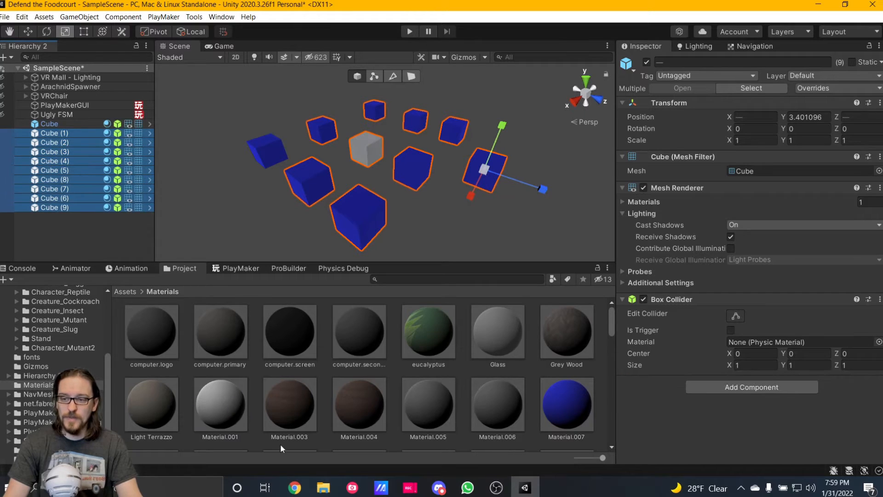
{"action": "key", "text": "ctrl+z"}
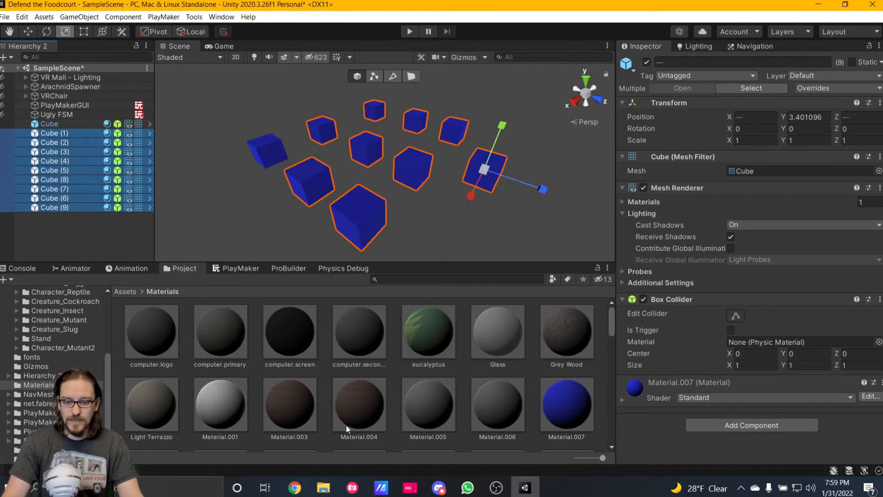
{"action": "left_click_drag", "start_coordinate": [220, 405], "coordinate": [585, 376]}
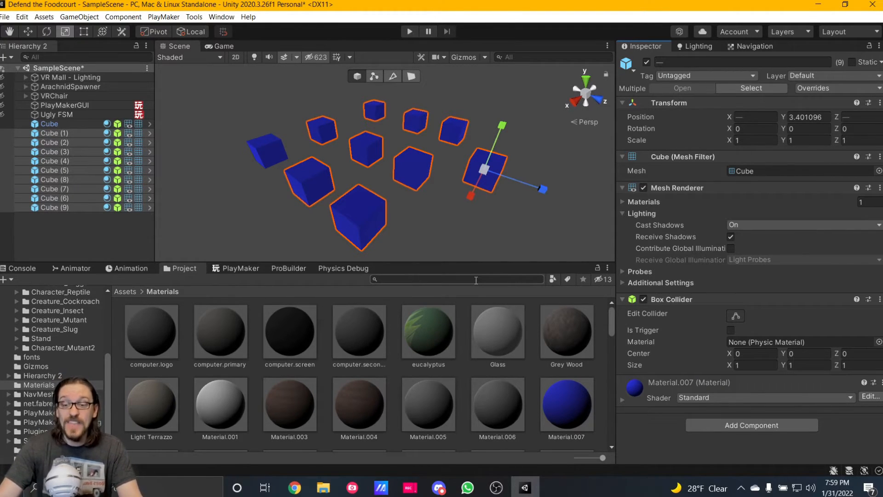
Open the Nightmare FSM of the Ugly FSM object in the PlayMaker editor and maximize the editor.
{"action": "left_click", "coordinate": [56, 114]}
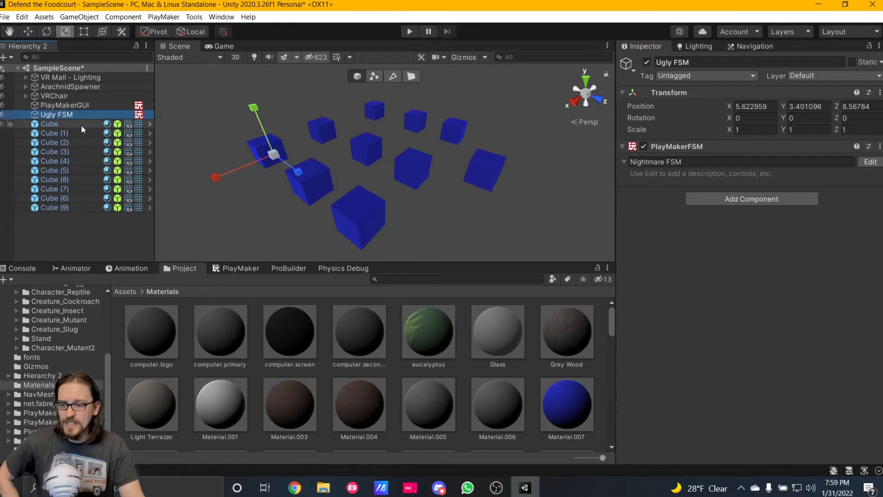
{"action": "left_click", "coordinate": [245, 269]}
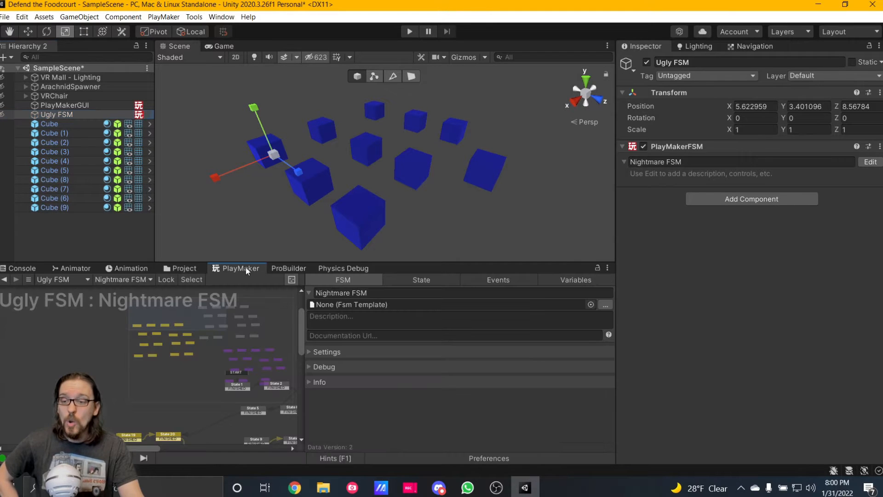
{"action": "right_click", "coordinate": [236, 270]}
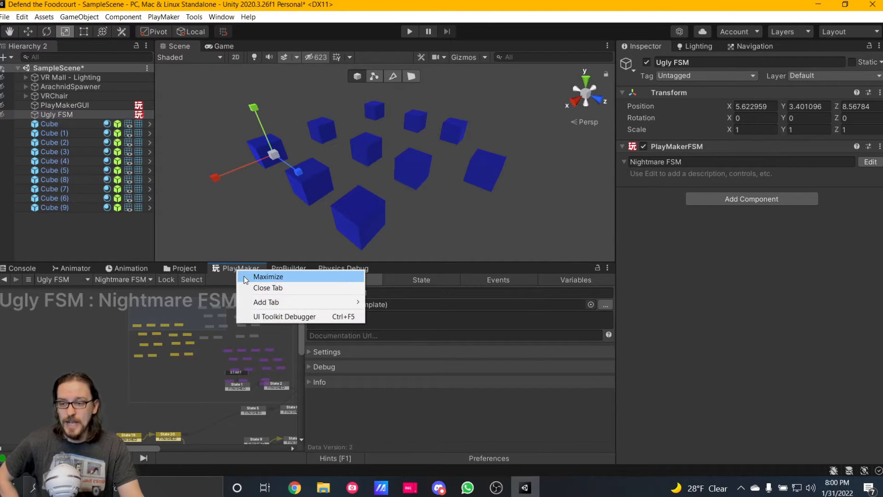
{"action": "left_click", "coordinate": [267, 277]}
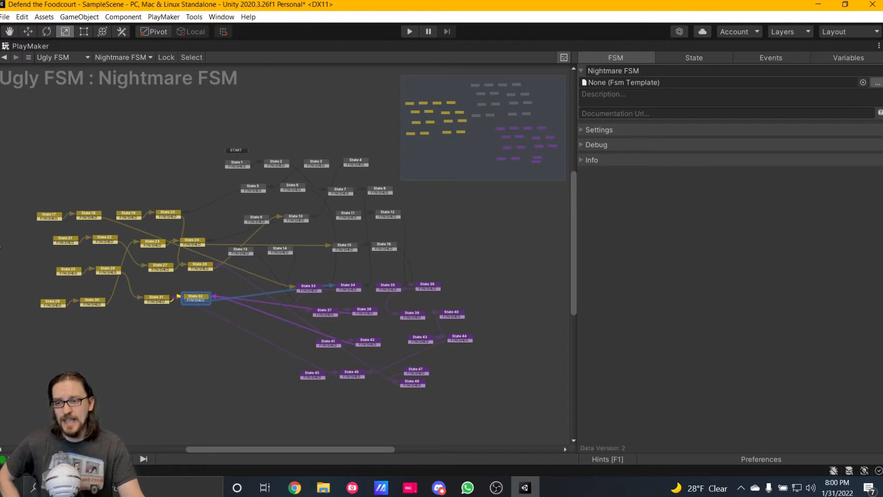
Examine the layout of states and transitions across the Nightmare FSM graph.
{"action": "scroll", "coordinate": [399, 268], "scroll_direction": "up", "scroll_amount": 5}
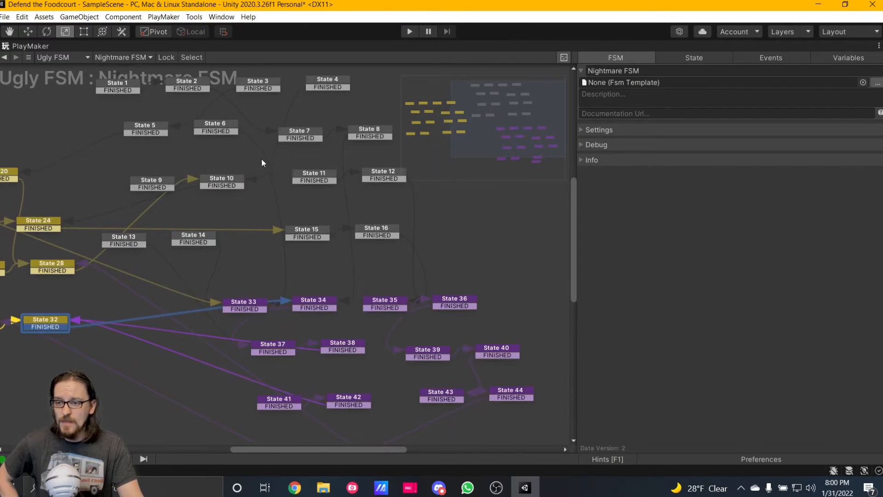
{"action": "middle_click_drag", "start_coordinate": [256, 154], "coordinate": [399, 151]}
{"action": "middle_click_drag", "start_coordinate": [256, 225], "coordinate": [297, 194]}
{"action": "scroll", "coordinate": [396, 252], "scroll_direction": "down", "scroll_amount": 1}
{"action": "scroll", "coordinate": [297, 194], "scroll_direction": "down", "scroll_amount": 1}
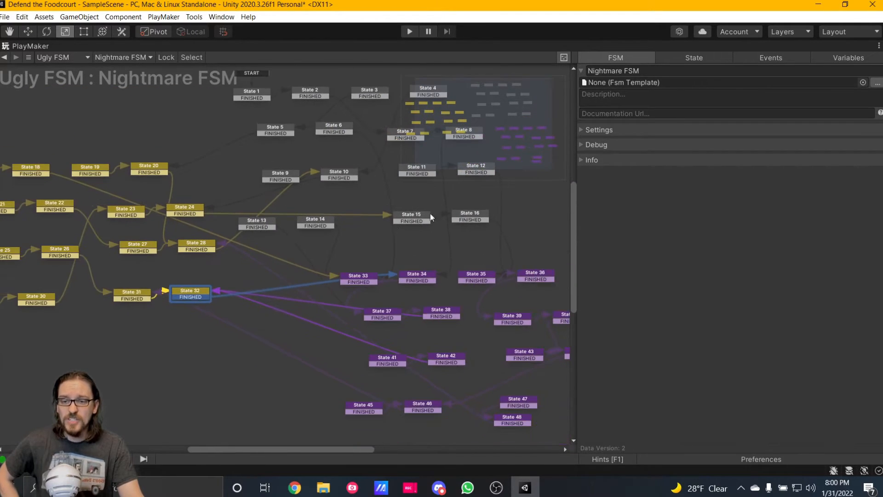
{"action": "scroll", "coordinate": [387, 243], "scroll_direction": "down", "scroll_amount": 2}
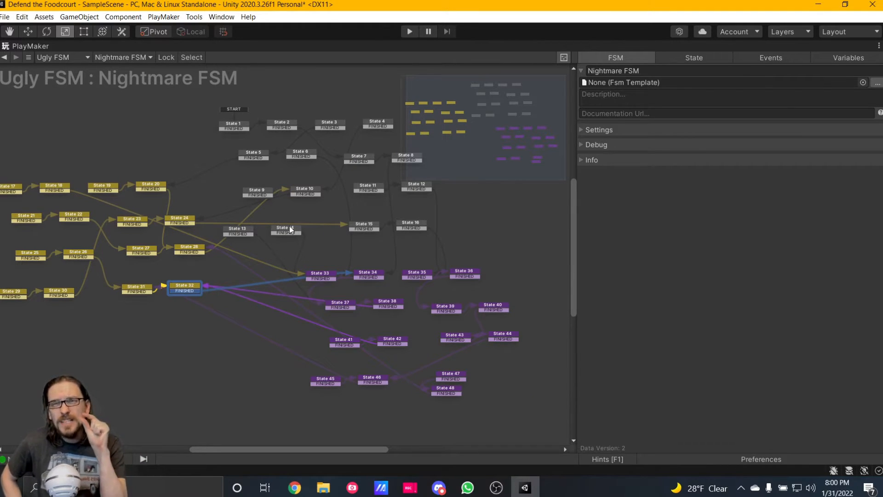
{"action": "scroll", "coordinate": [322, 180], "scroll_direction": "up", "scroll_amount": 4}
Add a Run FSM action to State 6 and close the action browser.
{"action": "left_click", "coordinate": [294, 139]}
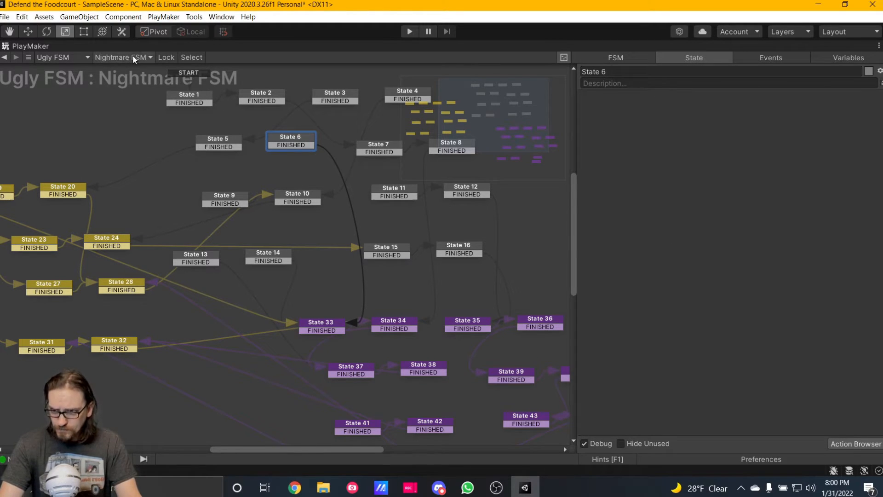
{"action": "right_click", "coordinate": [642, 118]}
{"action": "double_click", "coordinate": [623, 187]}
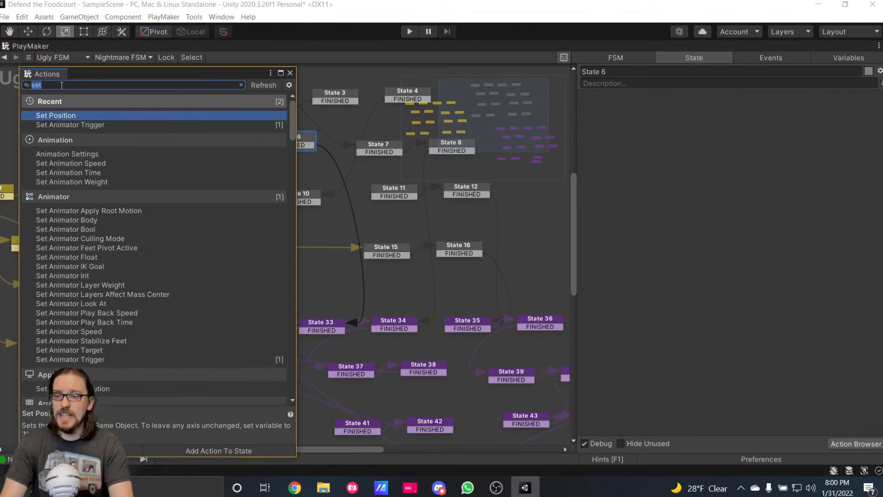
{"action": "type", "text": "run fsm"}
{"action": "key", "text": "Return"}
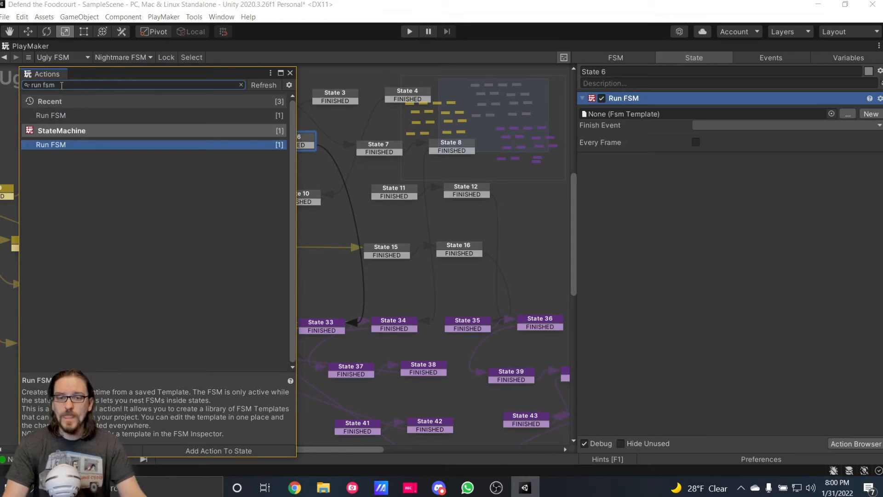
{"action": "left_click", "coordinate": [289, 73]}
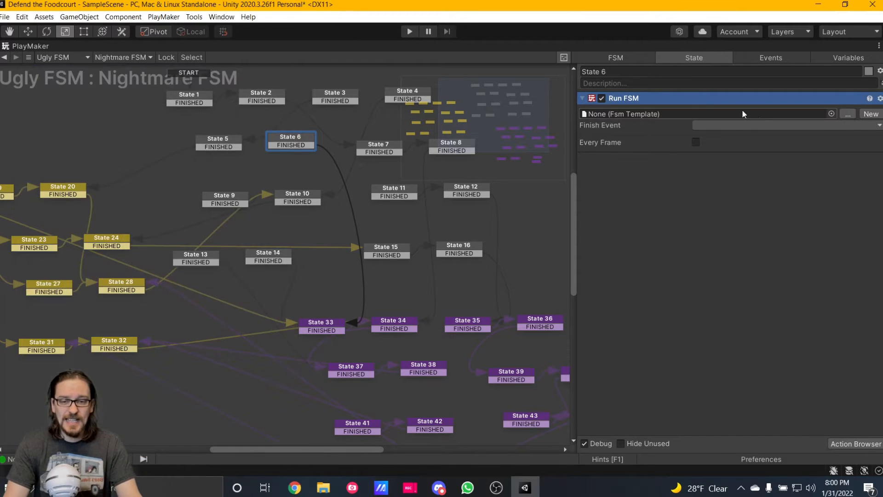
Create a new template named TutorialFSM for State 6's Run FSM action and open it for editing.
{"action": "left_click", "coordinate": [869, 114]}
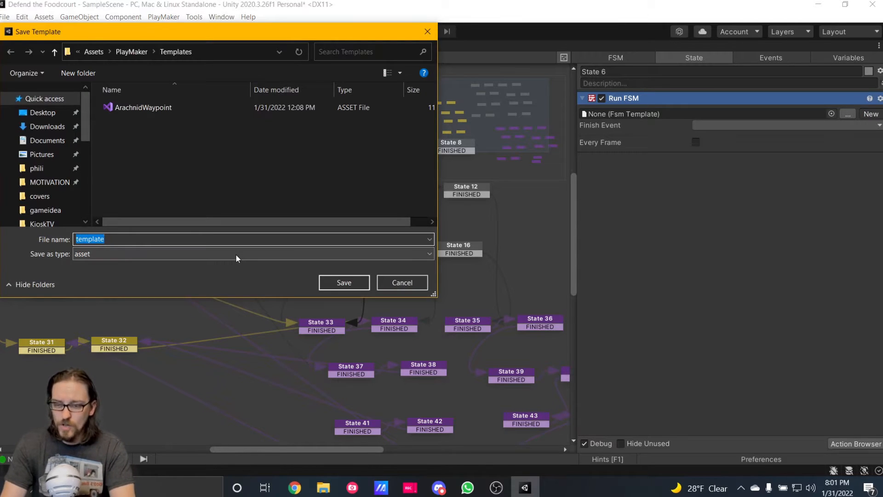
{"action": "type", "text": "TutorialFSM"}
{"action": "key", "text": "Return"}
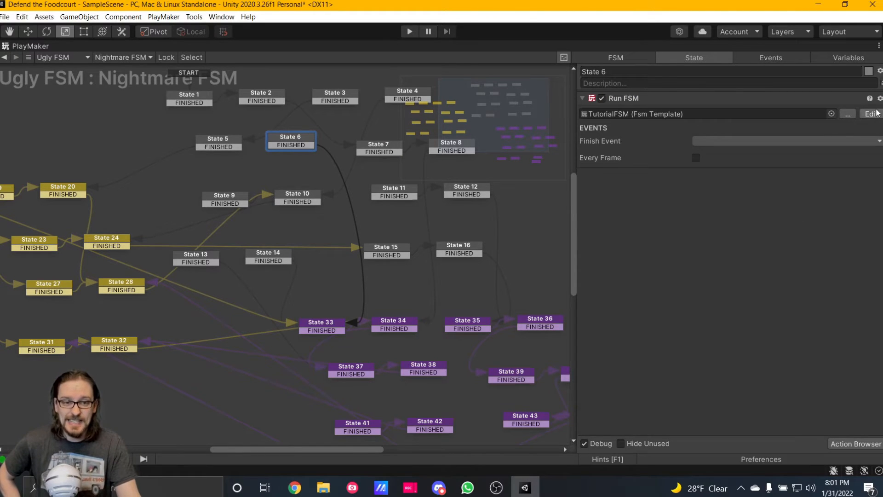
{"action": "left_click", "coordinate": [872, 115]}
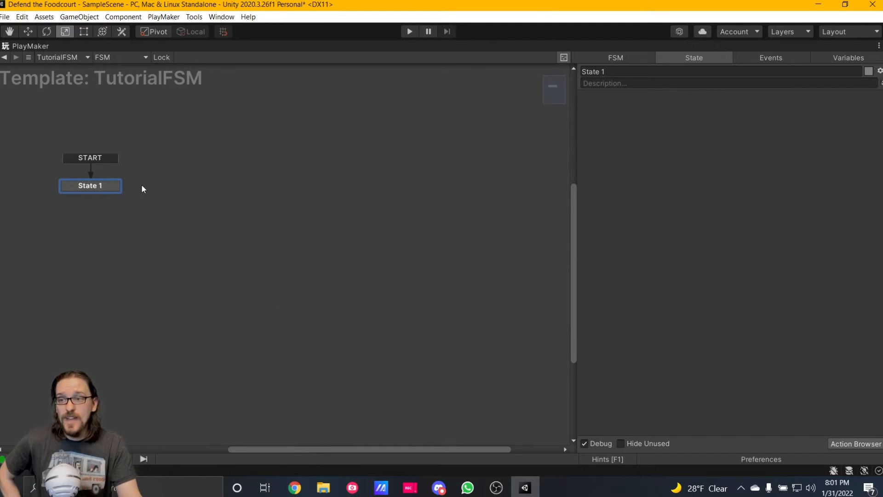
Restore the PlayMaker editor to its docked size and reopen the TutorialFSM template from State 6's Run FSM action.
{"action": "right_click", "coordinate": [32, 44]}
{"action": "left_click", "coordinate": [50, 51]}
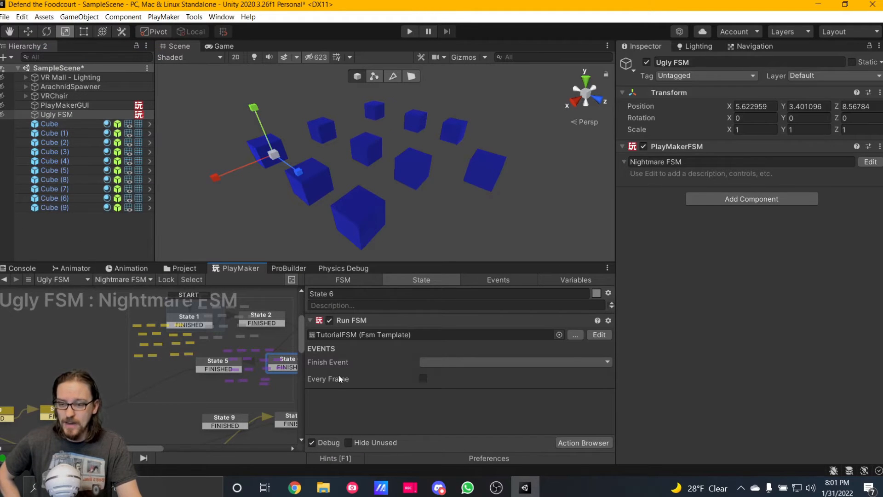
{"action": "left_click", "coordinate": [598, 335]}
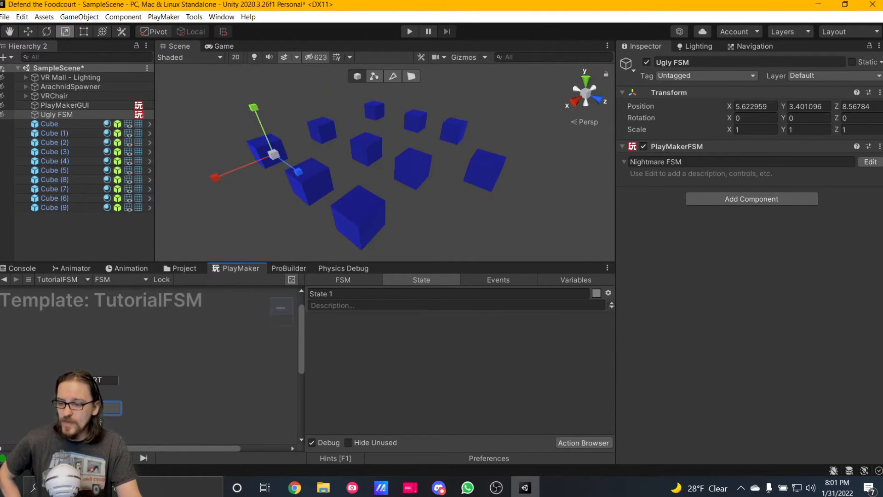
Add a Set Game Object action to State 1 of the TutorialFSM template and close the action browser.
{"action": "middle_click_drag", "start_coordinate": [100, 419], "coordinate": [83, 373]}
{"action": "key", "text": "grave"}
{"action": "type", "text": "set"}
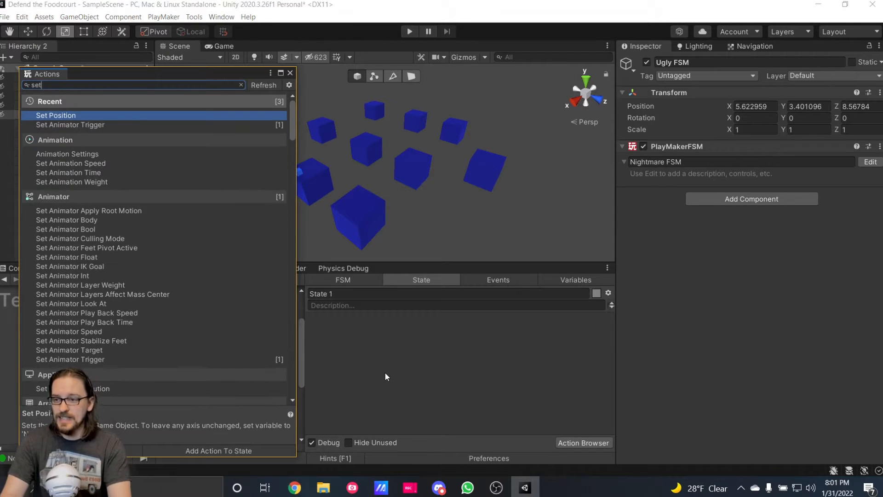
{"action": "type", "text": " game"}
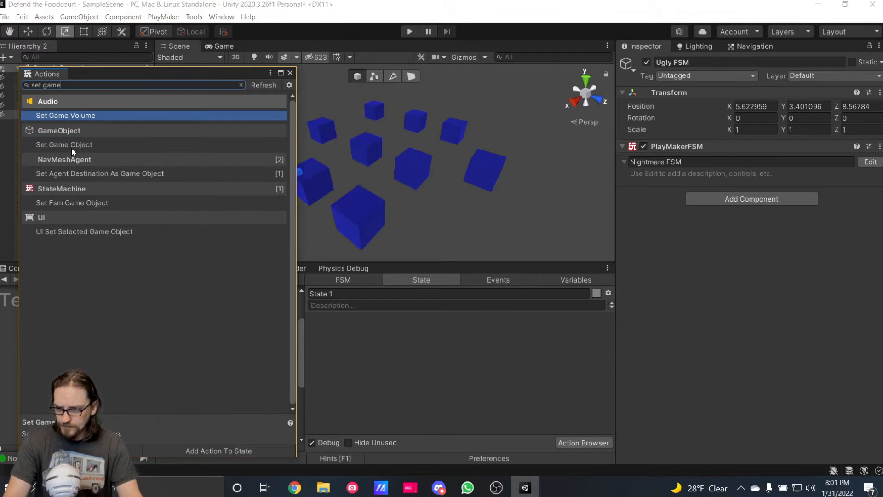
{"action": "double_click", "coordinate": [71, 146]}
{"action": "left_click", "coordinate": [290, 73]}
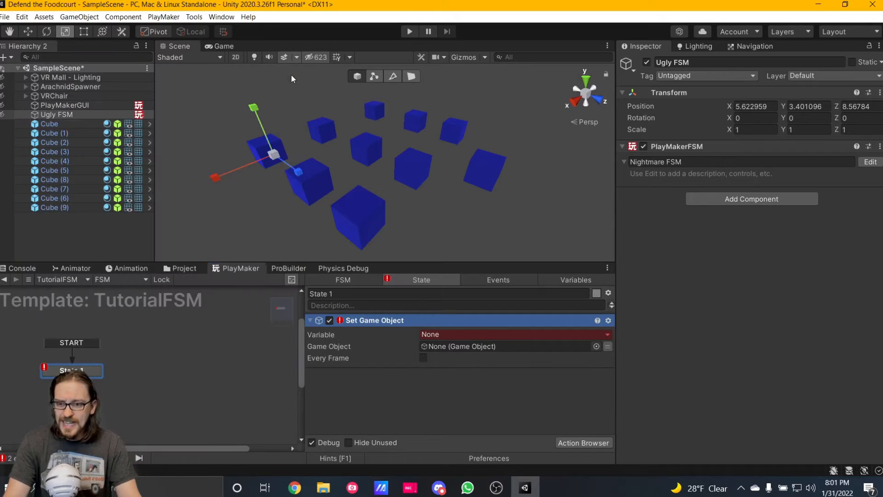
Create a global variable named testGlobal and assign it as the Set Game Object action's Variable.
{"action": "left_click", "coordinate": [485, 334]}
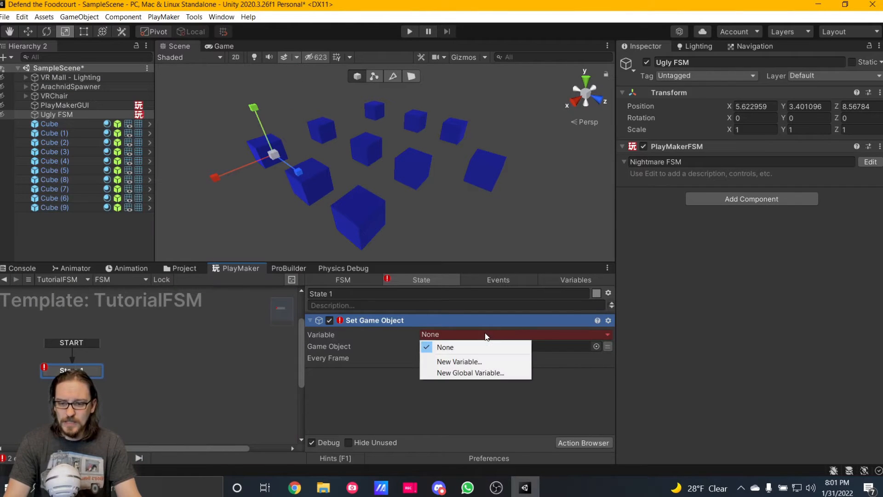
{"action": "left_click", "coordinate": [484, 374]}
{"action": "type", "text": "testGl"}
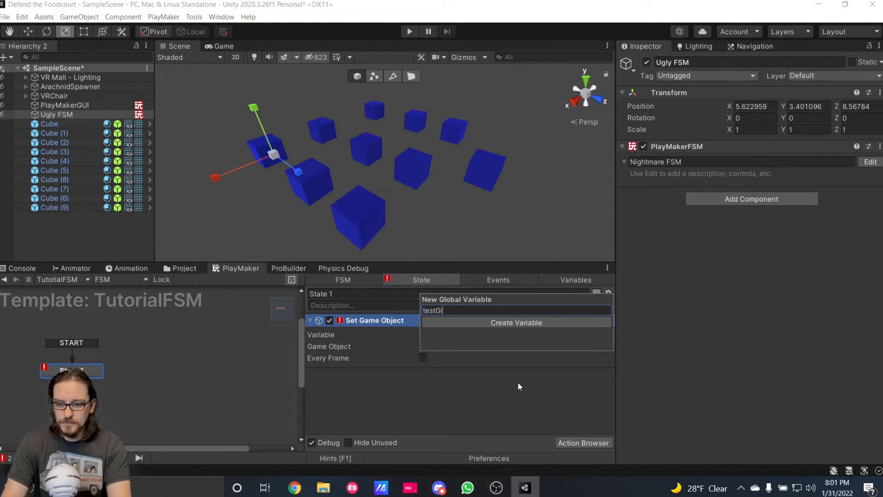
{"action": "type", "text": "obal"}
{"action": "key", "text": "Return"}
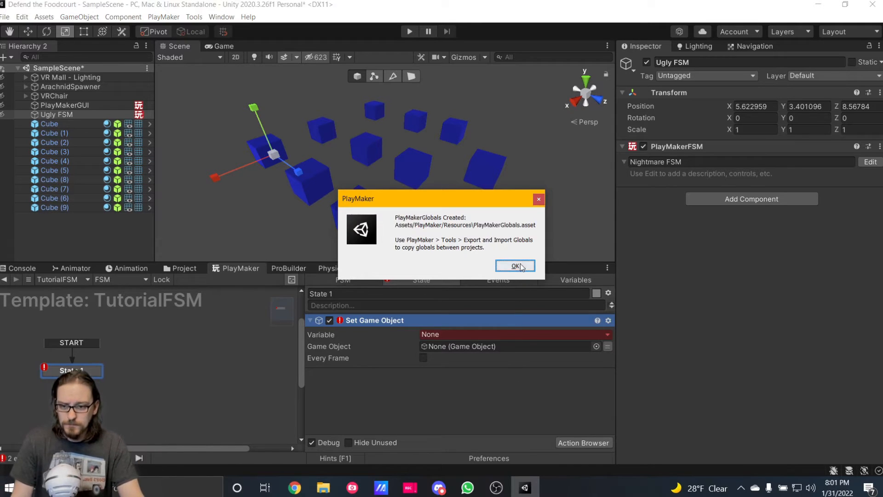
{"action": "left_click", "coordinate": [515, 265]}
{"action": "left_click", "coordinate": [462, 335]}
{"action": "mouse_move", "coordinate": [476, 362]}
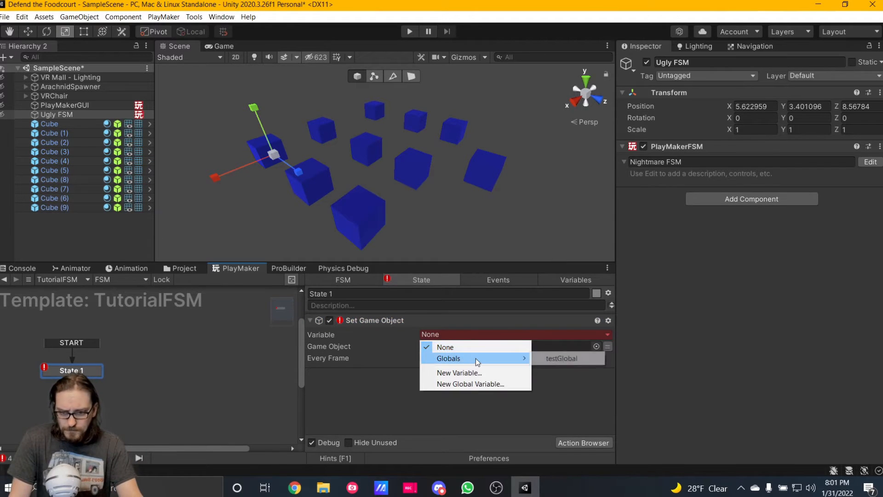
{"action": "left_click", "coordinate": [560, 358]}
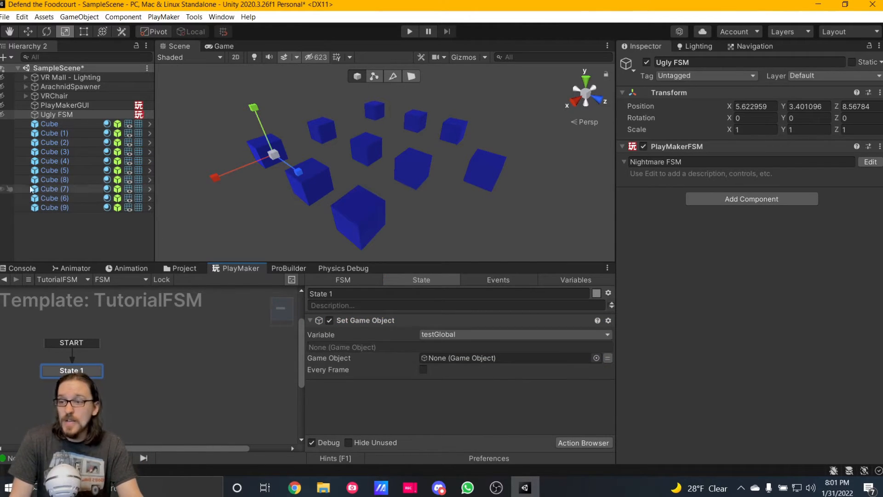
Try to assign the scene's Cube as the Set Game Object action's Game Object.
{"action": "left_click_drag", "start_coordinate": [67, 124], "coordinate": [440, 357]}
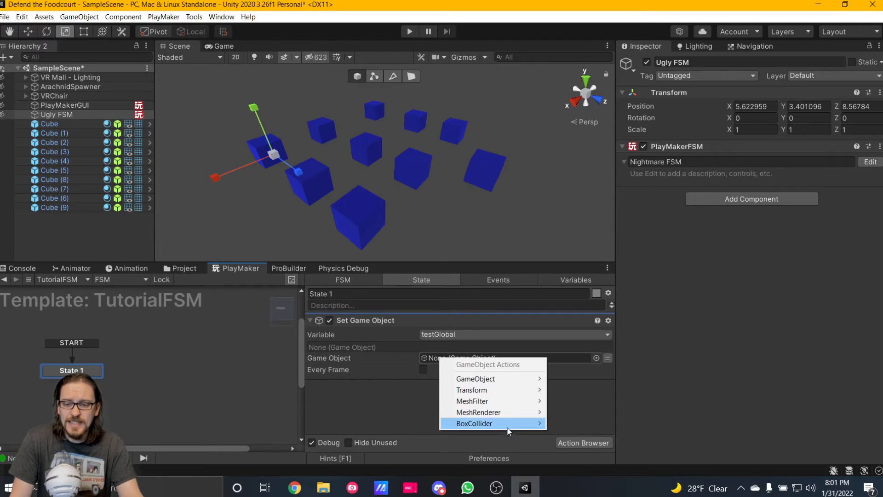
{"action": "left_click", "coordinate": [333, 397]}
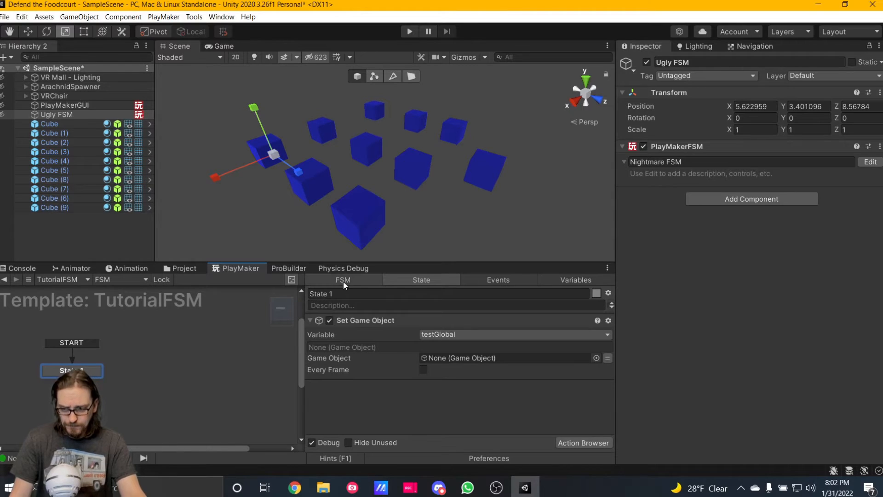
Set the Set Game Object action's Game Object to a new local variable named gameObjectVariable.
{"action": "left_click", "coordinate": [607, 358]}
{"action": "left_click", "coordinate": [475, 364]}
{"action": "left_click", "coordinate": [476, 396]}
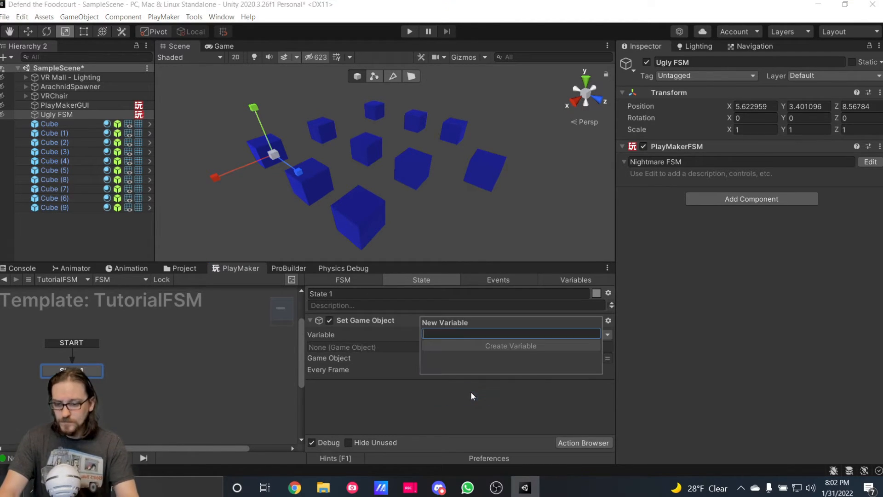
{"action": "type", "text": "gameObjectVaria"}
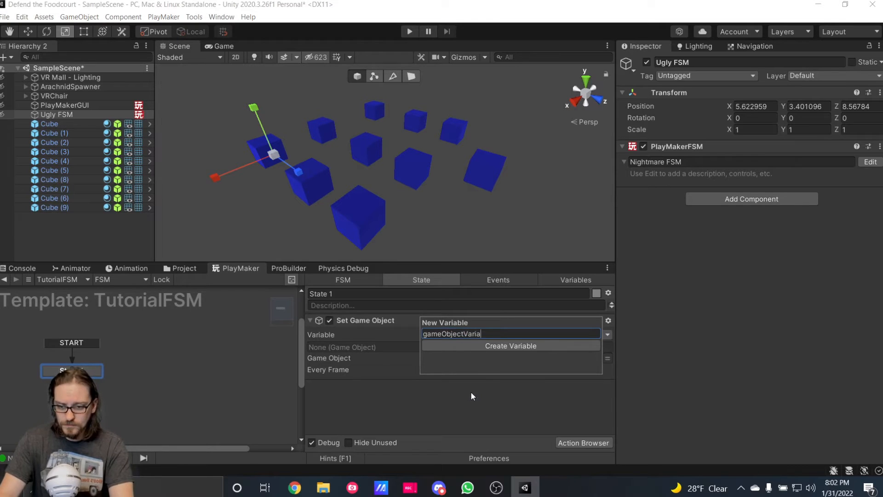
{"action": "type", "text": "ble"}
{"action": "key", "text": "Return"}
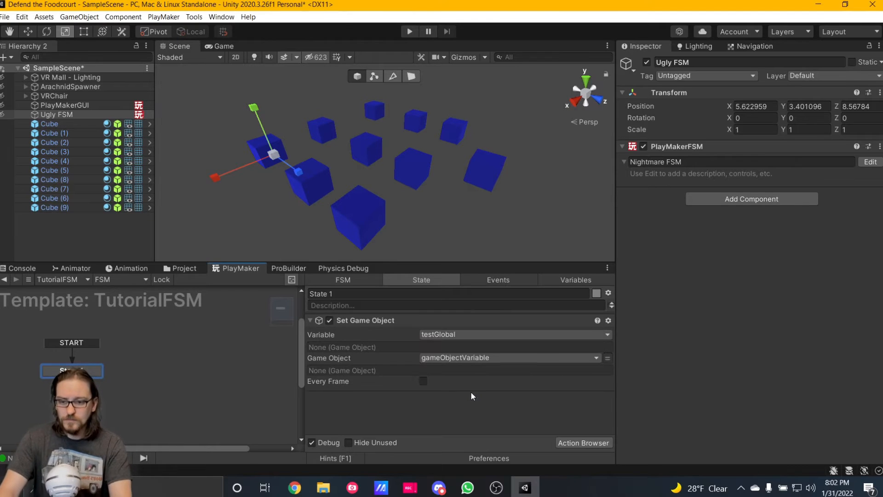
Mark the template's gameObjectVariable as an Input variable.
{"action": "left_click", "coordinate": [569, 283]}
{"action": "left_click", "coordinate": [352, 321]}
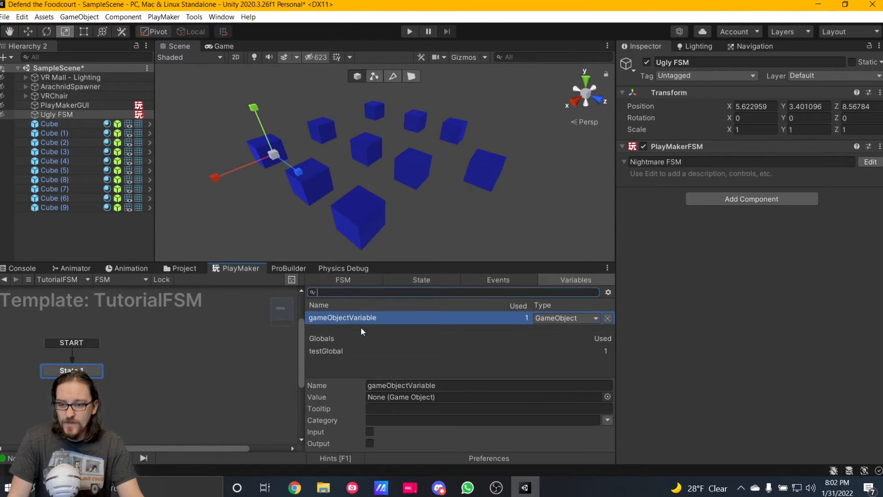
{"action": "left_click", "coordinate": [369, 432]}
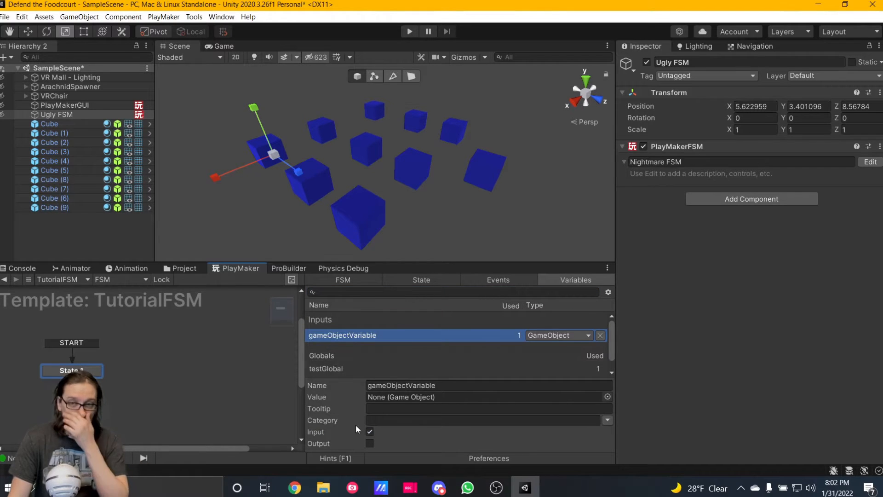
Compare the template's State 1 with the Run FSM inputs on State 6, ending on the Nightmare FSM.
{"action": "left_click", "coordinate": [438, 284]}
{"action": "left_click", "coordinate": [4, 280]}
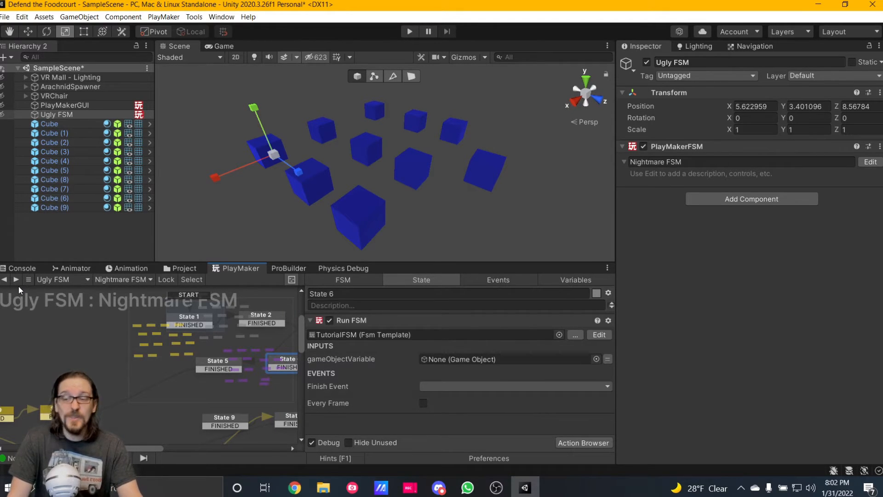
{"action": "left_click", "coordinate": [15, 280]}
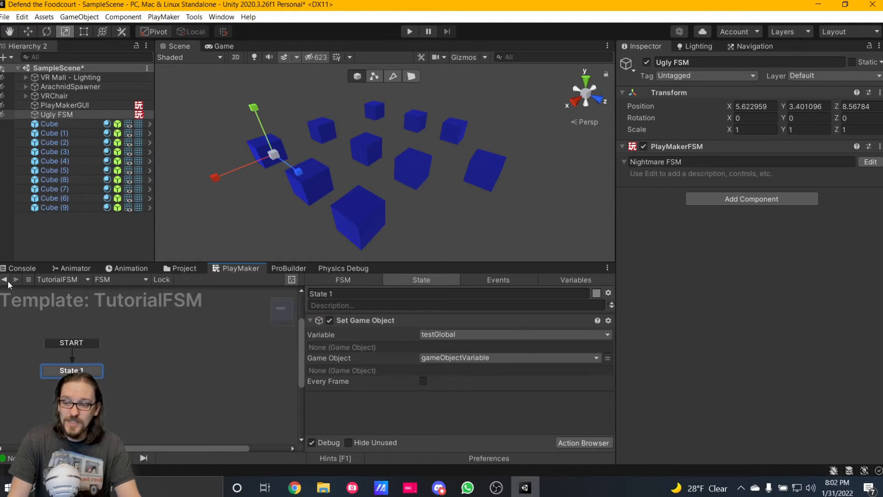
{"action": "left_click", "coordinate": [7, 280]}
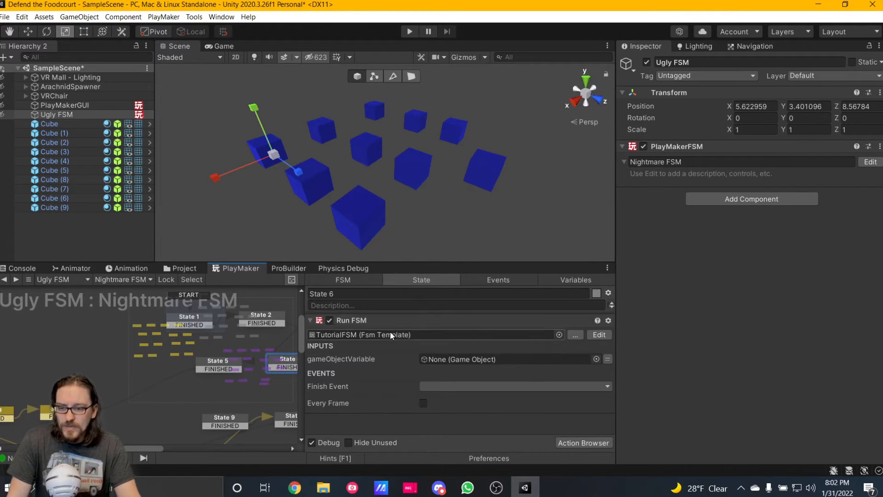
View the Nightmare FSM graph around State 6 in the maximized editor, and restore the docked layout.
{"action": "right_click", "coordinate": [258, 268]}
{"action": "left_click", "coordinate": [274, 274]}
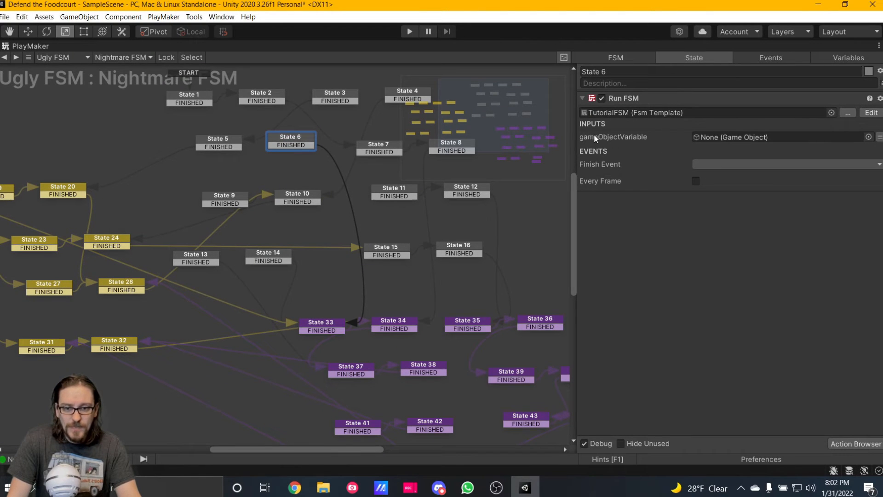
{"action": "right_click", "coordinate": [37, 48]}
{"action": "left_click", "coordinate": [55, 57]}
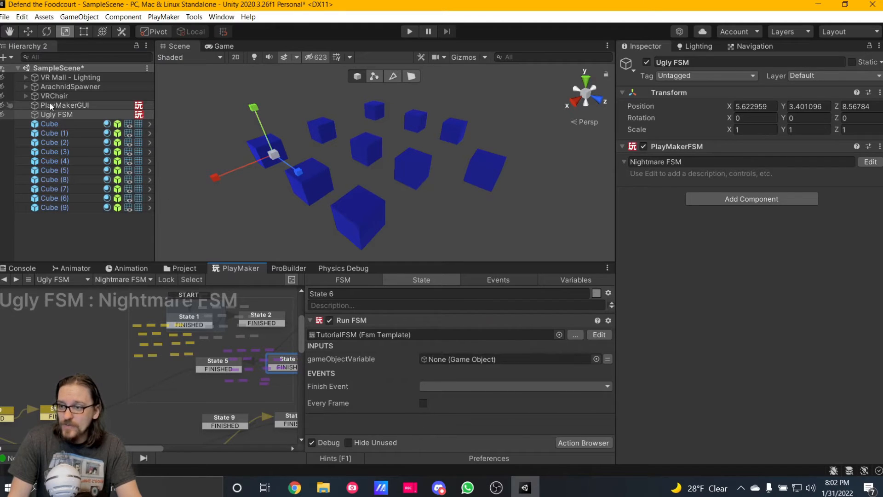
Assign VRChair to the gameObjectVariable input of State 6's Run FSM action and open the TutorialFSM template for editing.
{"action": "left_click_drag", "start_coordinate": [54, 95], "coordinate": [476, 358]}
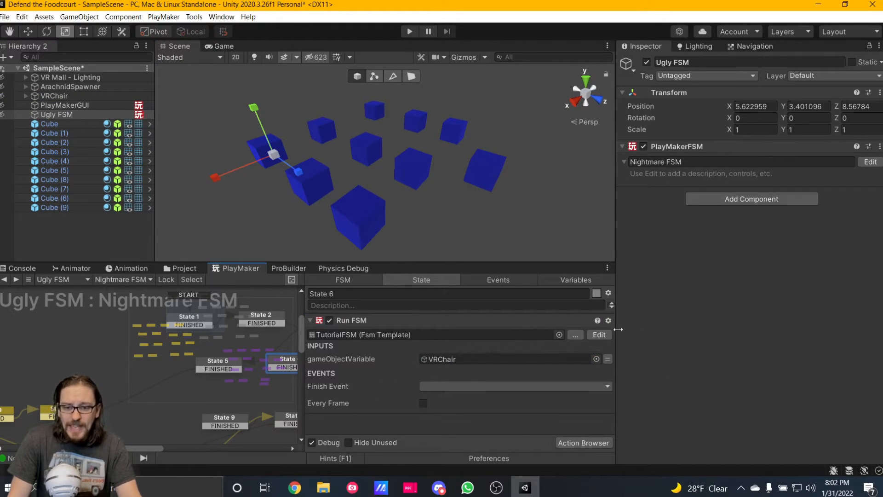
{"action": "left_click", "coordinate": [599, 335]}
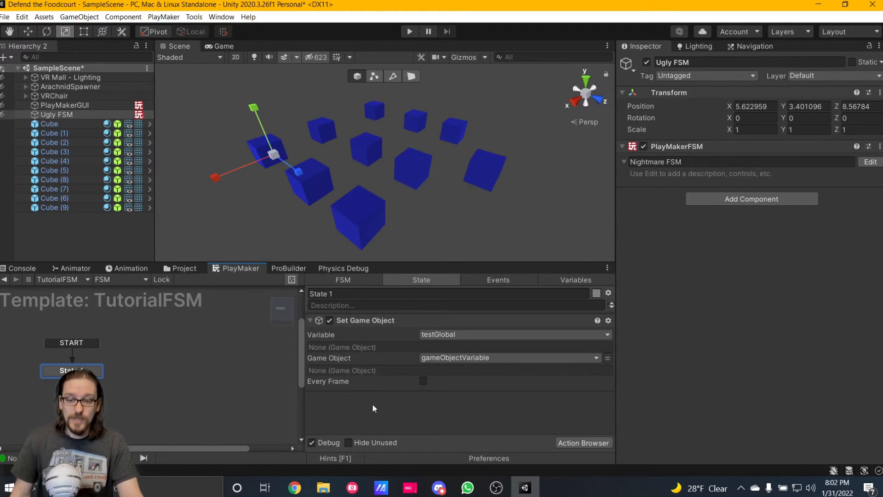
{"action": "key", "text": "grave"}
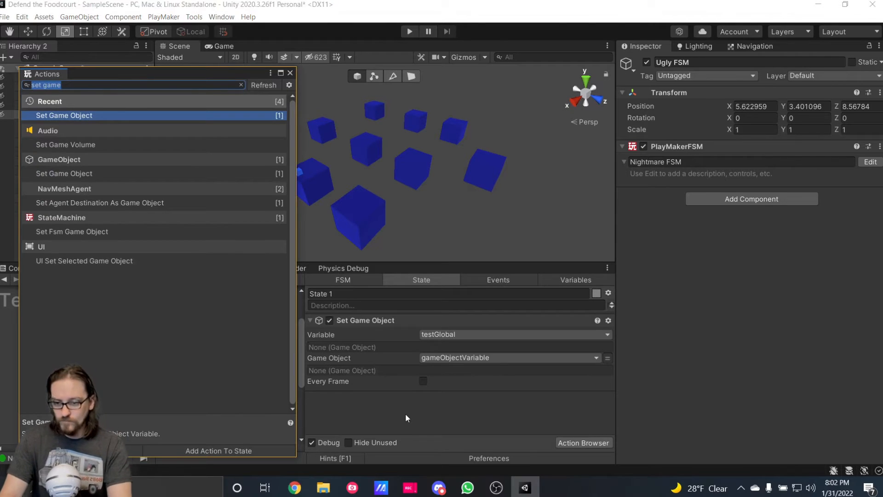
{"action": "type", "text": "game obj"}
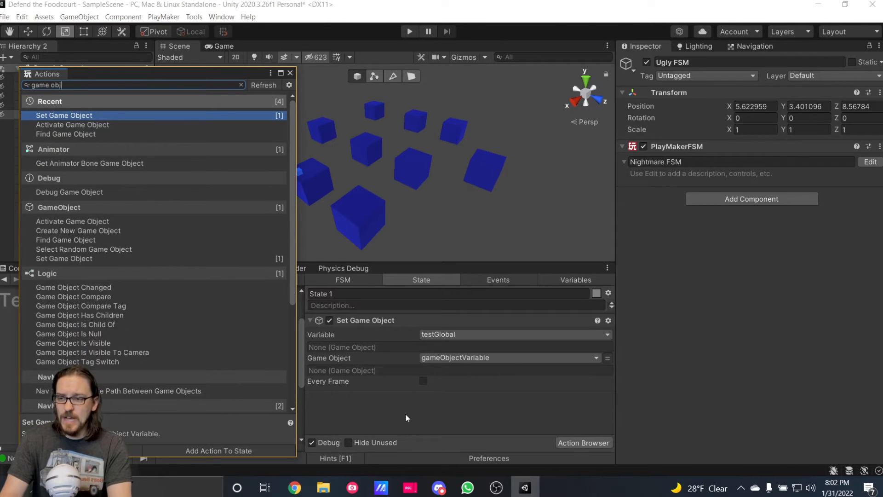
{"action": "type", "text": "ect com"}
{"action": "key", "text": "Return"}
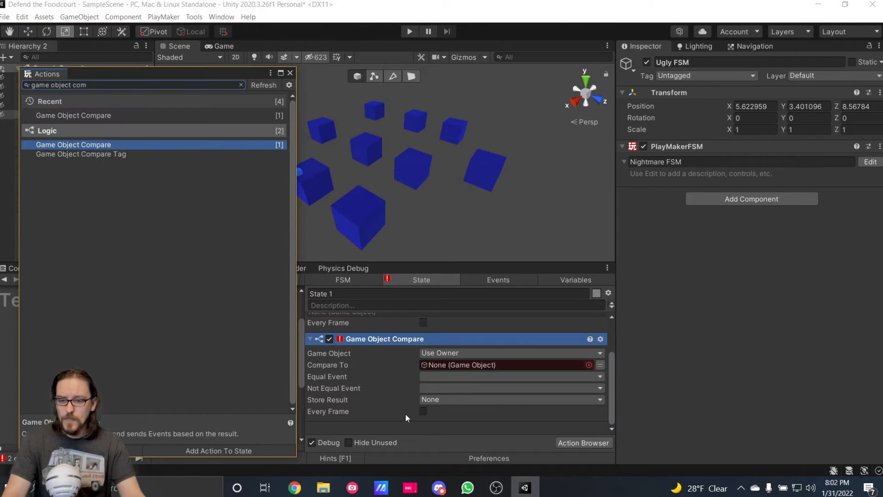
{"action": "left_click", "coordinate": [290, 73]}
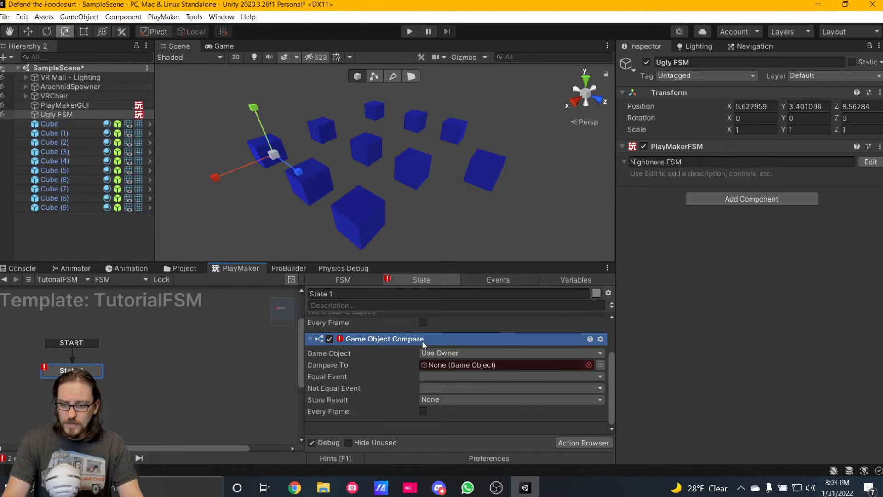
{"action": "key", "text": "Delete"}
Add a Game Object Compare Tag action to the template's State 1 and close the action browser.
{"action": "key", "text": "grave"}
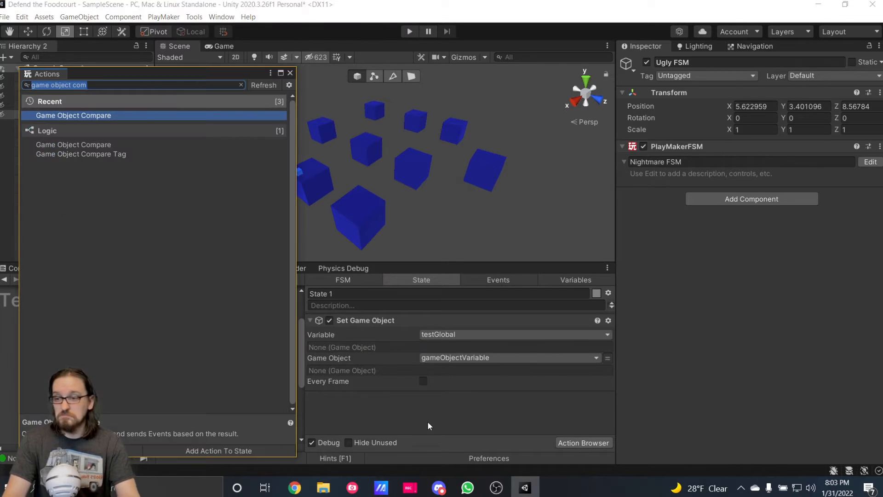
{"action": "key", "text": "Down"}
{"action": "key", "text": "Down"}
{"action": "key", "text": "Return"}
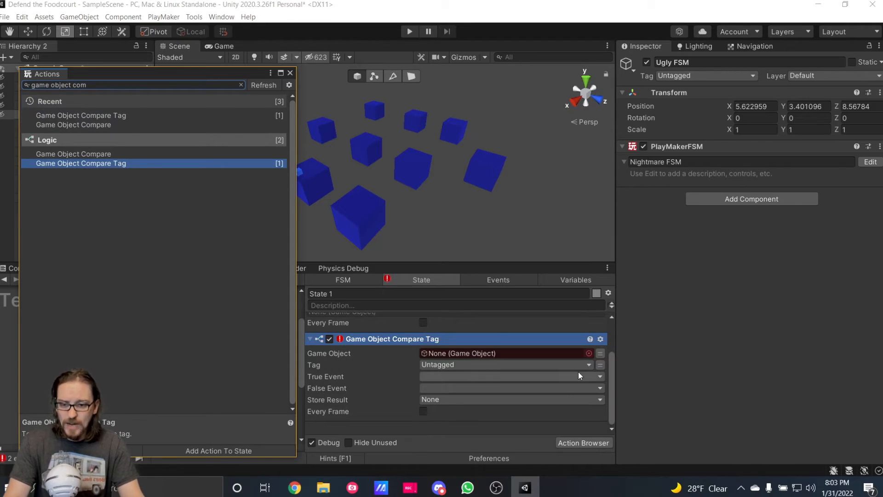
{"action": "left_click", "coordinate": [290, 73]}
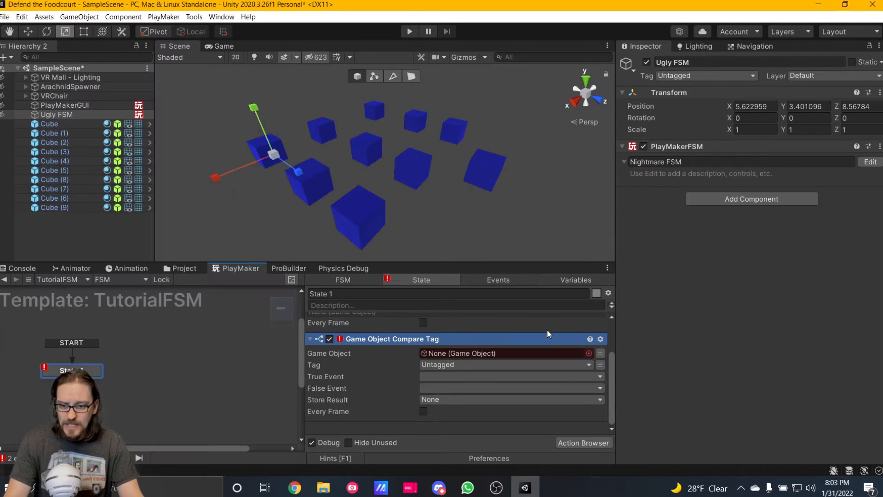
Set the Game Object Compare Tag action's Game Object to gameObjectVariable and its Tag to Player.
{"action": "left_click", "coordinate": [600, 353]}
{"action": "left_click", "coordinate": [578, 354]}
{"action": "left_click", "coordinate": [469, 374]}
{"action": "left_click", "coordinate": [449, 376]}
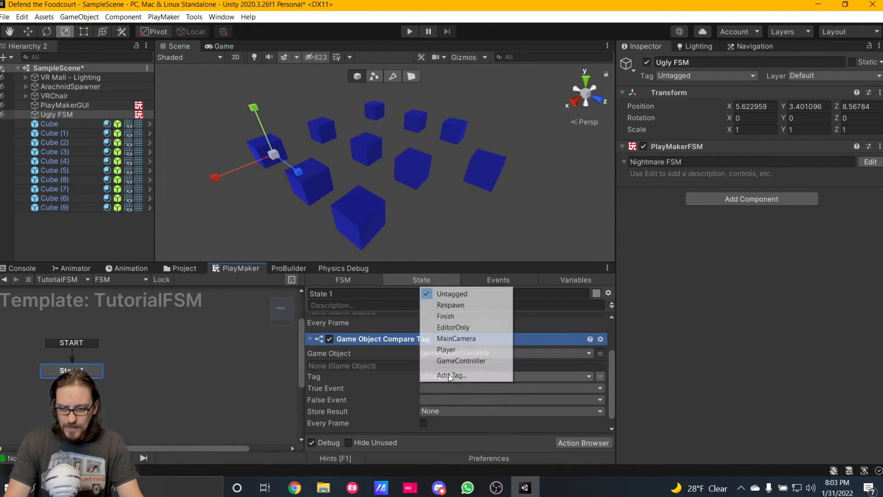
{"action": "left_click", "coordinate": [465, 349]}
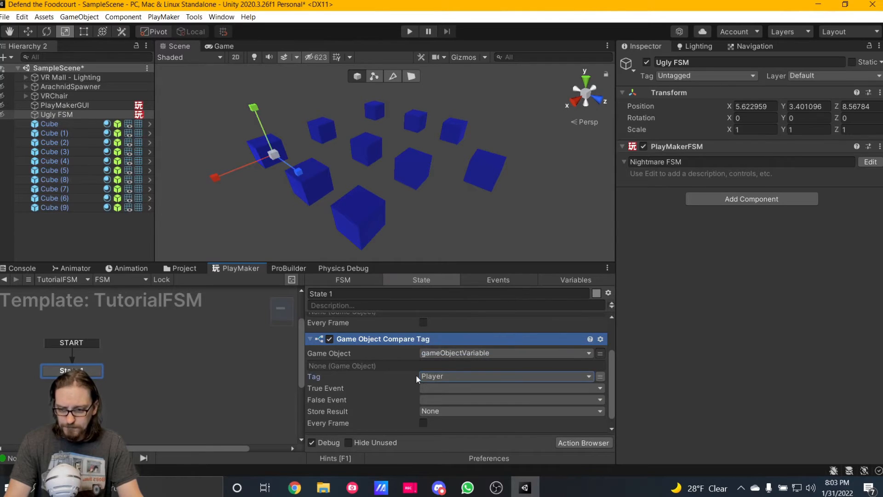
{"action": "left_click", "coordinate": [432, 384]}
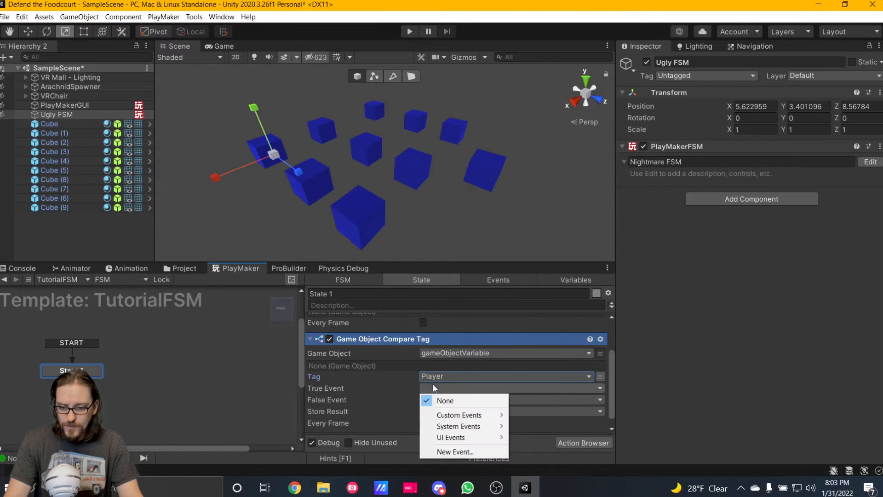
{"action": "left_click", "coordinate": [352, 407]}
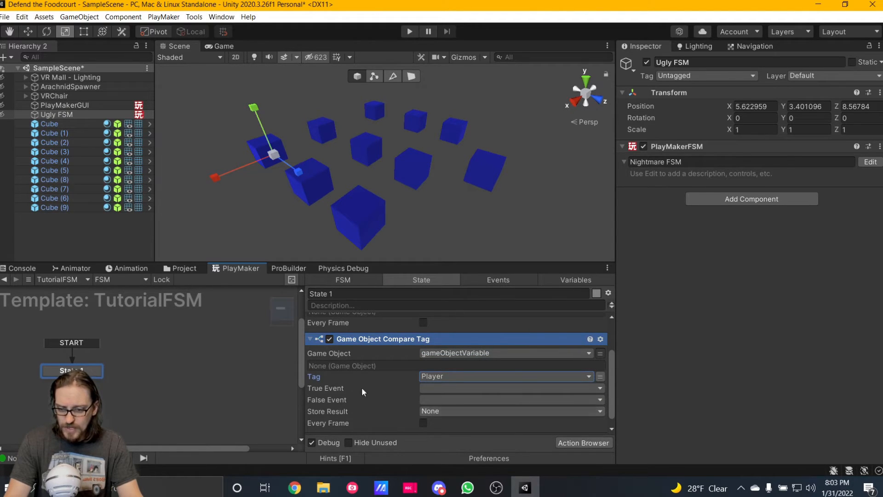
Store the Game Object Compare Tag result in a new variable named bool, and collapse the actions in the template's State 1.
{"action": "scroll", "coordinate": [381, 393], "scroll_direction": "down", "scroll_amount": 1}
{"action": "left_click", "coordinate": [434, 399]}
{"action": "left_click", "coordinate": [458, 428]}
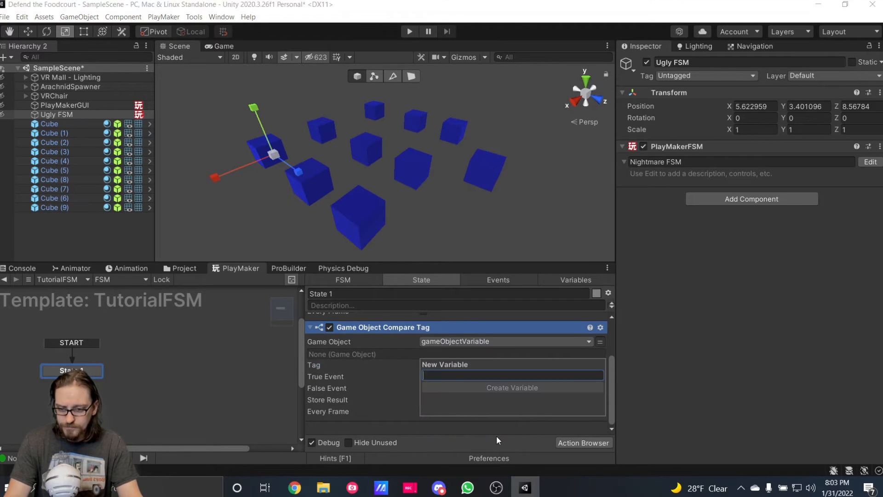
{"action": "type", "text": "bool"}
{"action": "key", "text": "Return"}
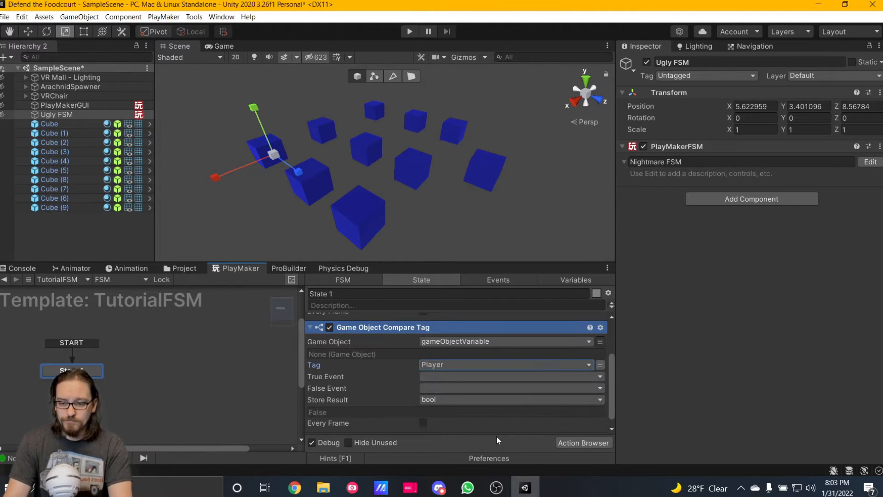
{"action": "scroll", "coordinate": [344, 413], "scroll_direction": "down", "scroll_amount": 1}
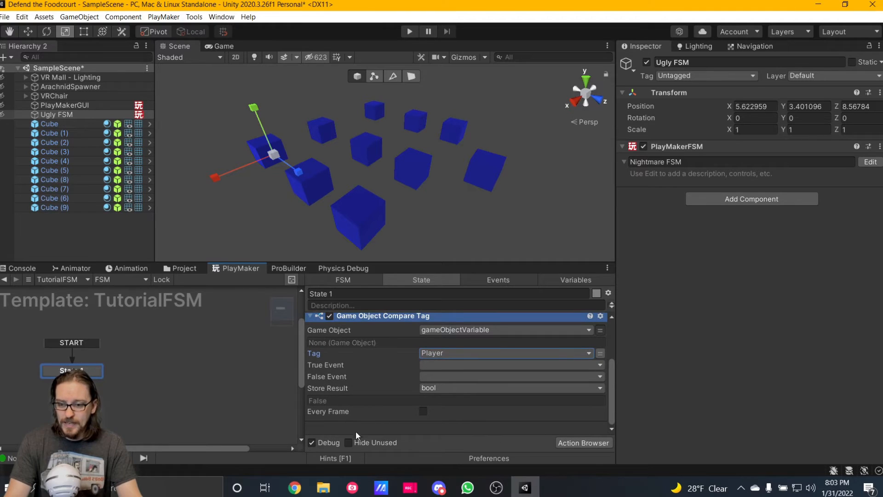
{"action": "scroll", "coordinate": [323, 324], "scroll_direction": "up", "scroll_amount": 3}
{"action": "left_click", "coordinate": [310, 315]}
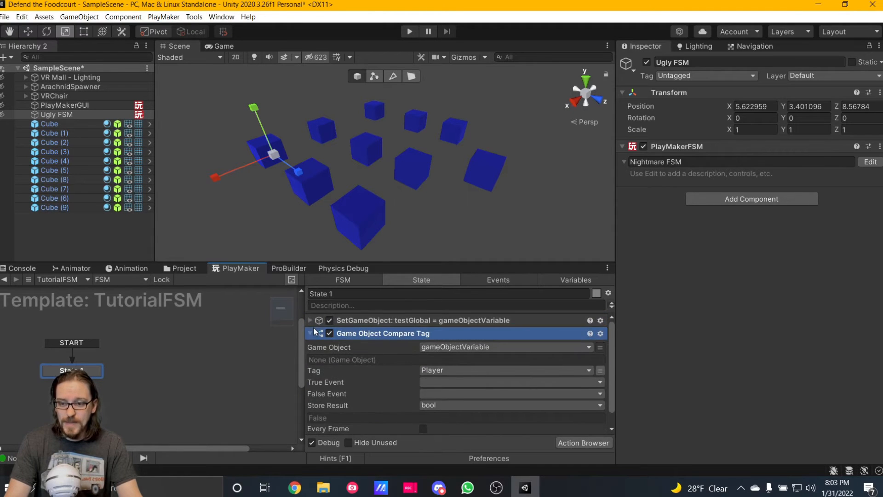
{"action": "left_click", "coordinate": [310, 333]}
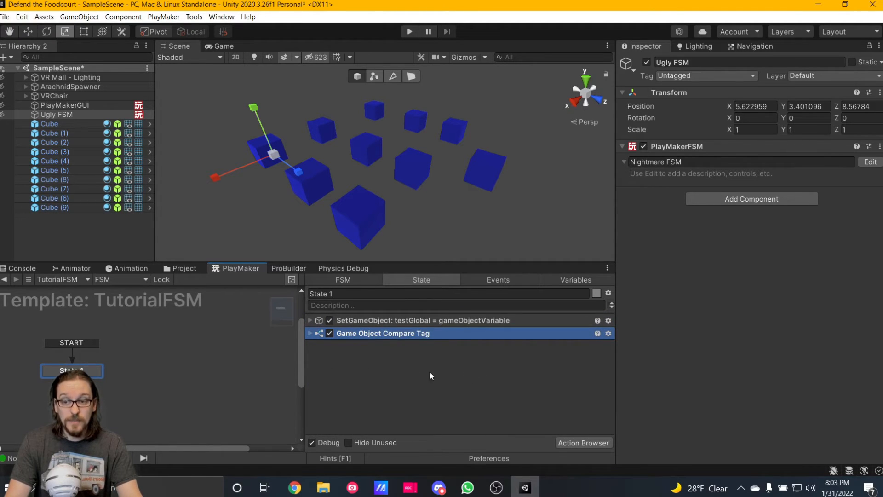
Add a Finish FSM action to the end of the template's State 1 and close the action browser.
{"action": "double_click", "coordinate": [389, 382]}
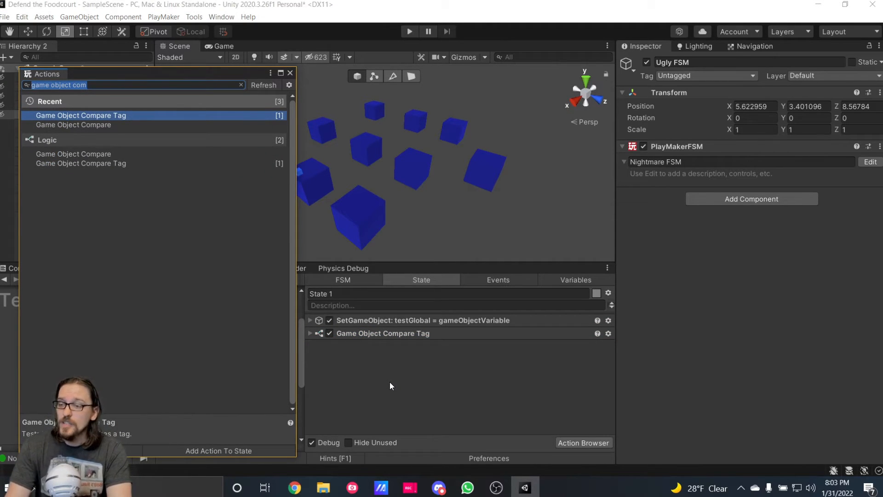
{"action": "type", "text": "finish"}
{"action": "key", "text": "Return"}
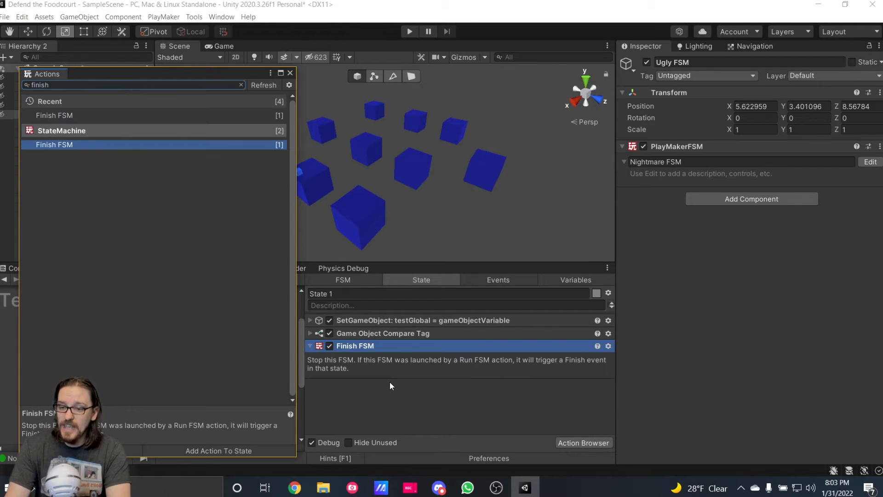
{"action": "left_click", "coordinate": [290, 73]}
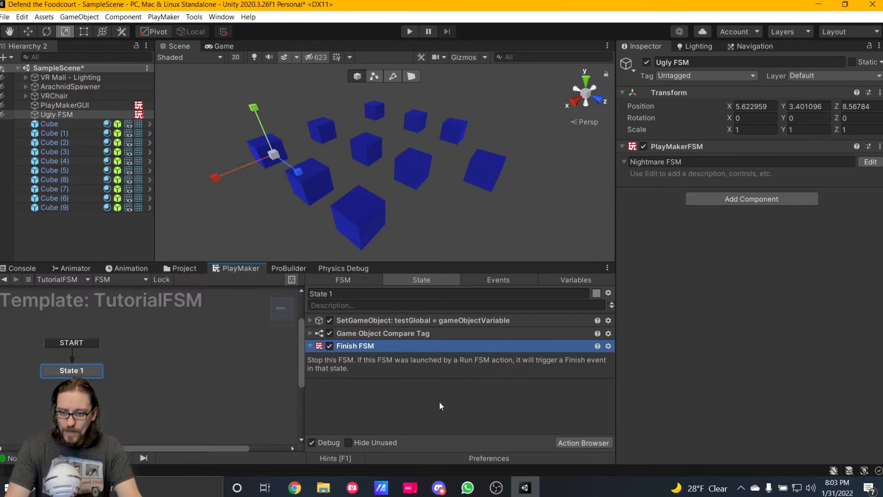
Expand the Game Object Compare Tag action and mark the template's bool variable as an Output.
{"action": "left_click", "coordinate": [425, 336]}
{"action": "left_click", "coordinate": [312, 334]}
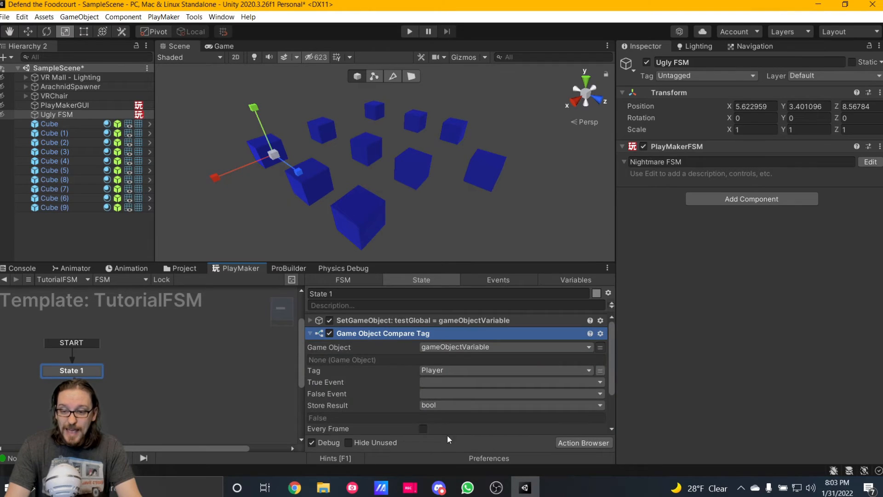
{"action": "scroll", "coordinate": [487, 411], "scroll_direction": "down", "scroll_amount": 2}
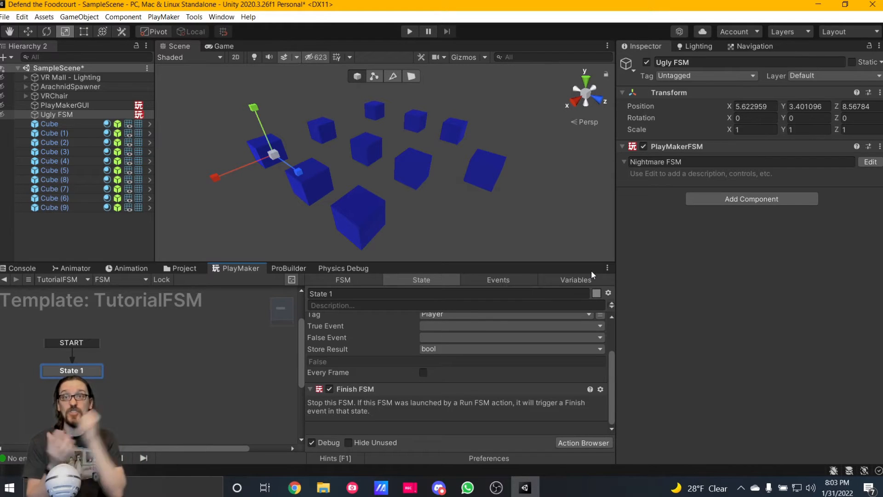
{"action": "left_click", "coordinate": [553, 280]}
{"action": "left_click", "coordinate": [328, 315]}
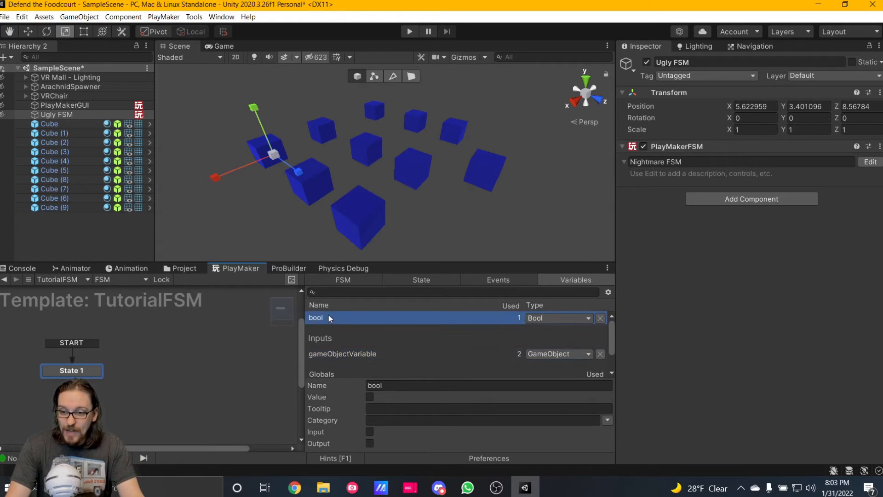
{"action": "left_click", "coordinate": [369, 443]}
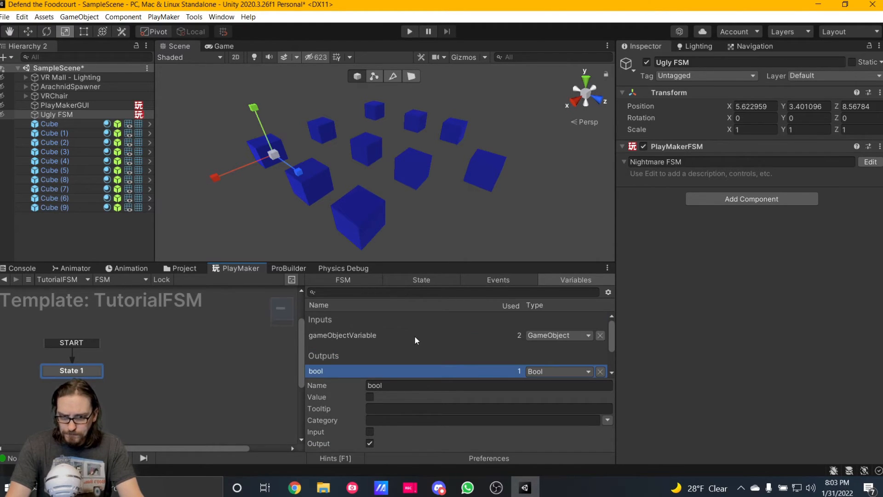
Return to the Nightmare FSM and store the bool output of State 6's Run FSM action in a new variable named bool.
{"action": "left_click", "coordinate": [5, 280]}
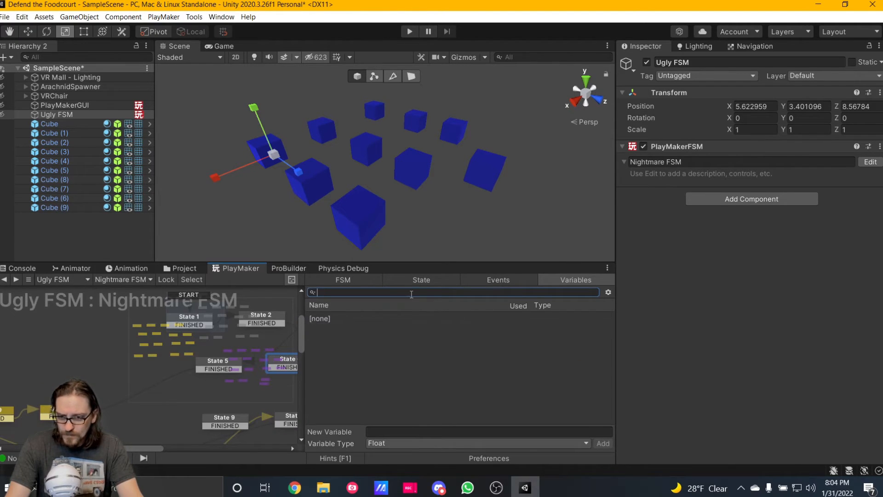
{"action": "left_click", "coordinate": [416, 280]}
{"action": "scroll", "coordinate": [363, 364], "scroll_direction": "up", "scroll_amount": 1}
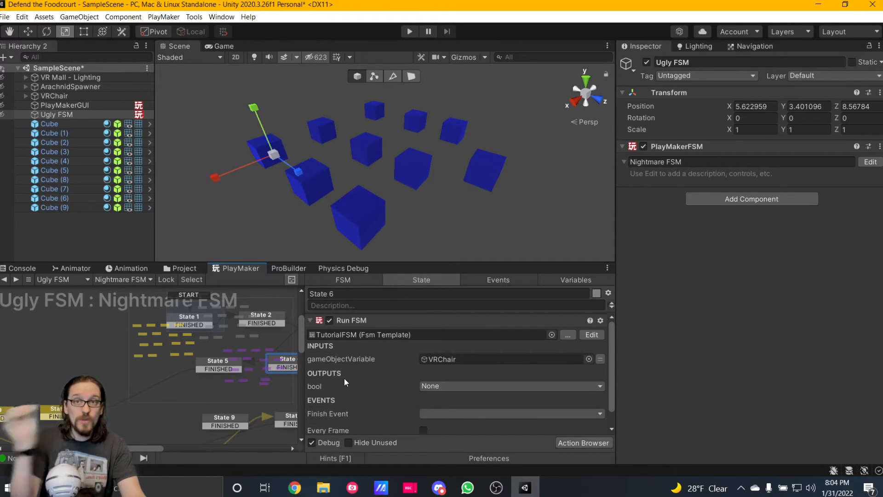
{"action": "left_click", "coordinate": [459, 386]}
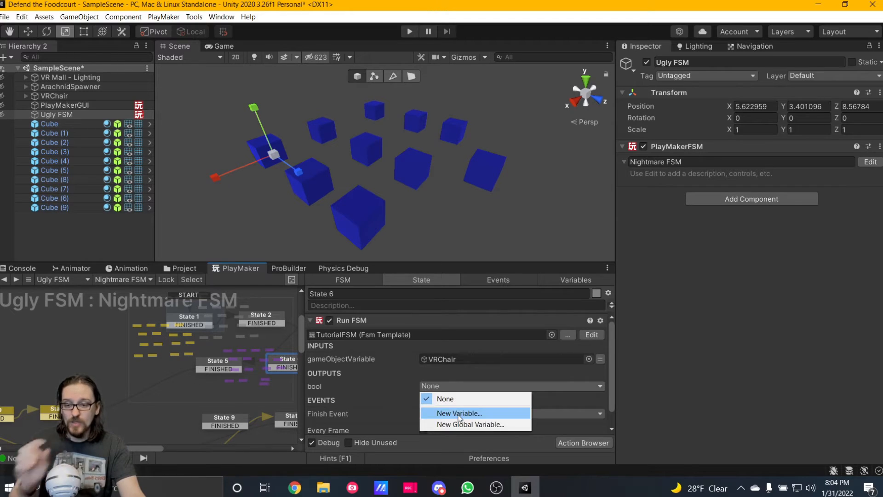
{"action": "left_click", "coordinate": [457, 401]}
{"action": "type", "text": "bool"}
{"action": "key", "text": "Return"}
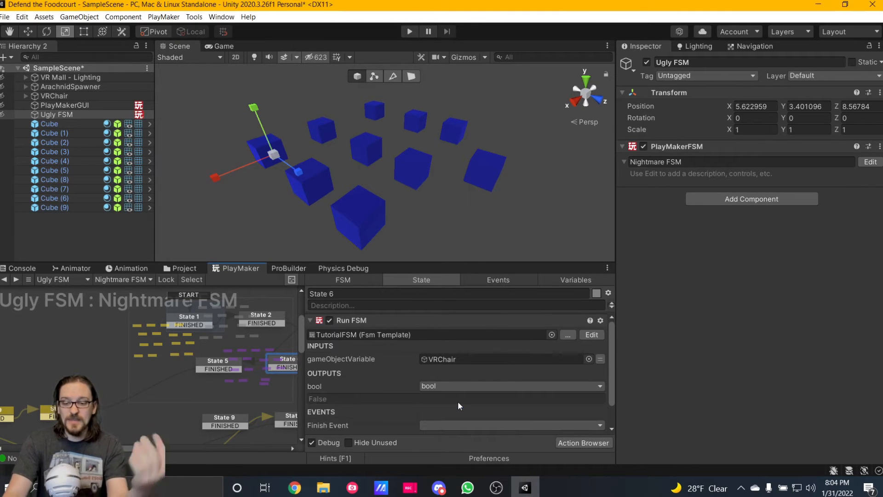
Maximize the PlayMaker editor and bring the upper part of the Nightmare FSM graph around State 6 into view.
{"action": "middle_click_drag", "start_coordinate": [238, 368], "coordinate": [145, 364]}
{"action": "right_click", "coordinate": [367, 268]}
{"action": "left_click", "coordinate": [379, 279]}
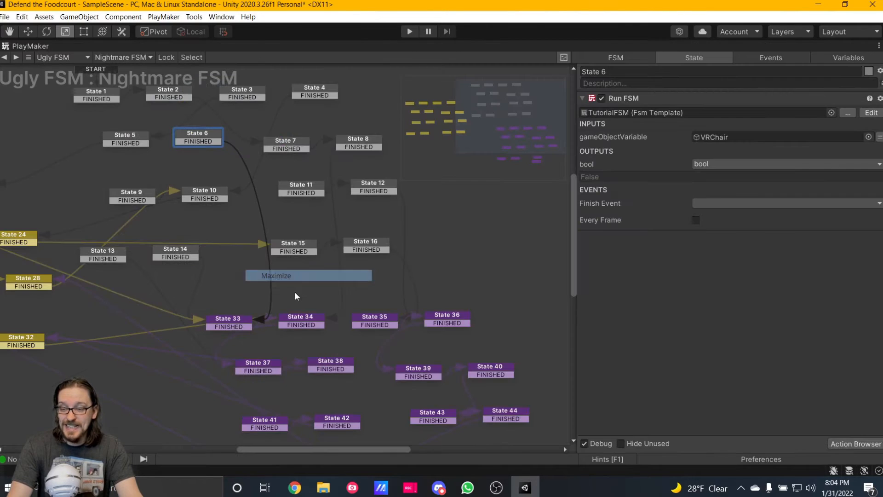
{"action": "middle_click_drag", "start_coordinate": [243, 142], "coordinate": [269, 236]}
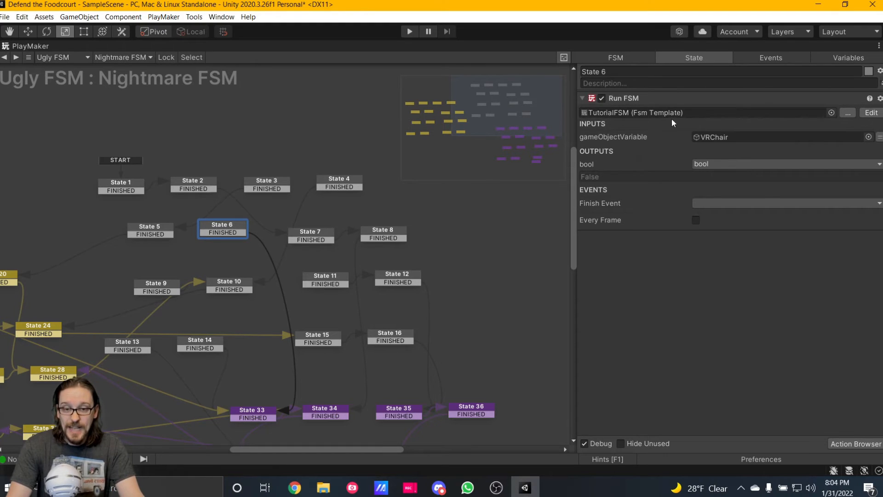
Review the expanded actions in the TutorialFSM template's State 1, and check the Nightmare FSM's variables and State 6's Run FSM input.
{"action": "left_click", "coordinate": [871, 114]}
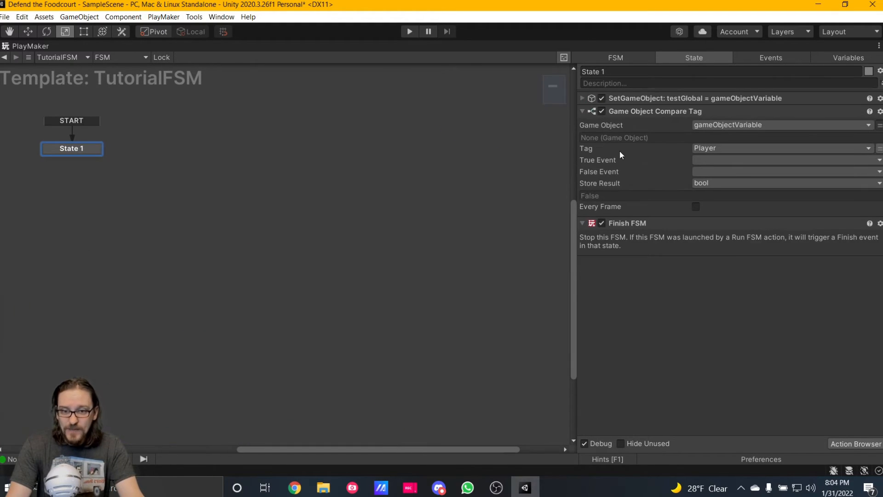
{"action": "left_click", "coordinate": [582, 98]}
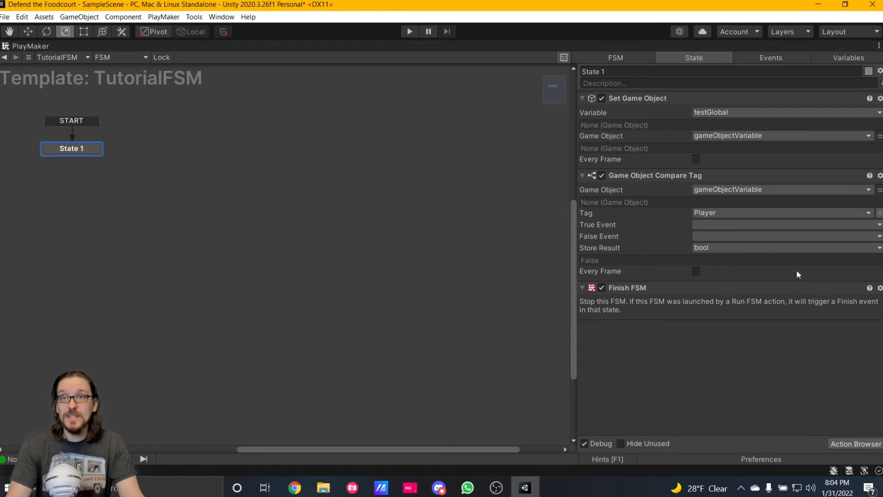
{"action": "left_click", "coordinate": [4, 57]}
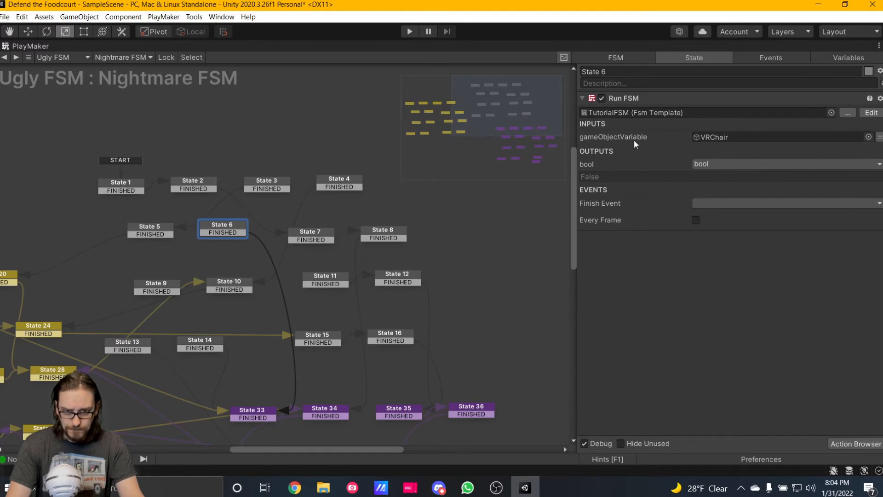
{"action": "left_click", "coordinate": [827, 60]}
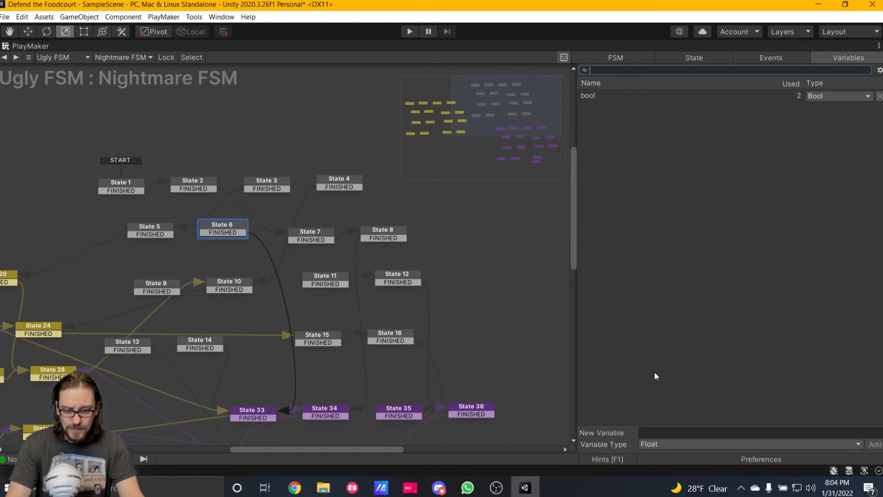
{"action": "left_click", "coordinate": [701, 59]}
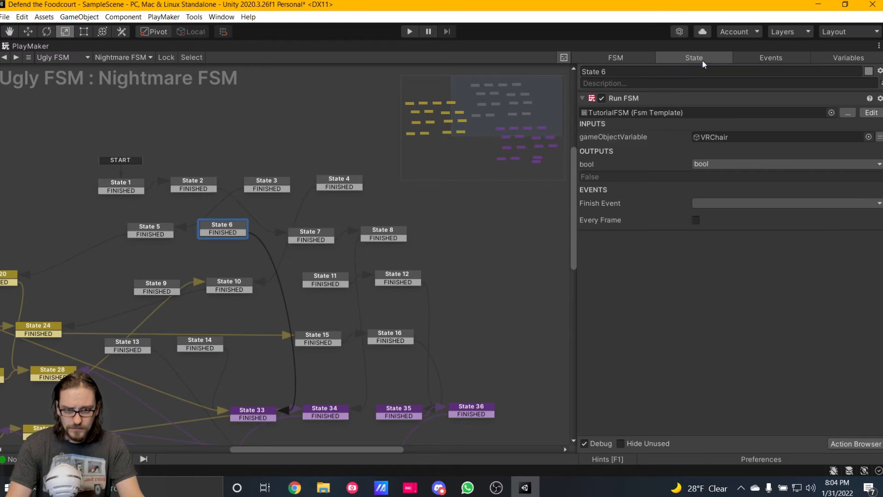
{"action": "left_click", "coordinate": [612, 137]}
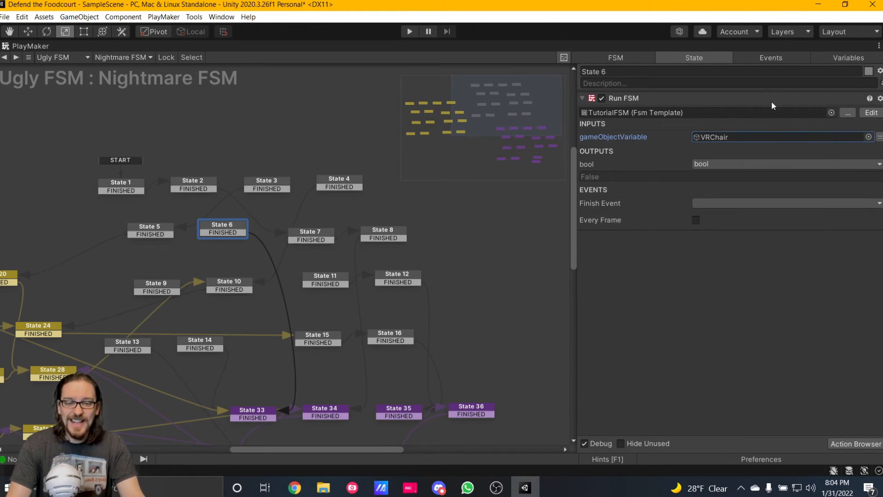
Examine the TutorialFSM template's input and output variables, and check the bool output assignment in State 6's Run FSM action.
{"action": "left_click", "coordinate": [870, 113]}
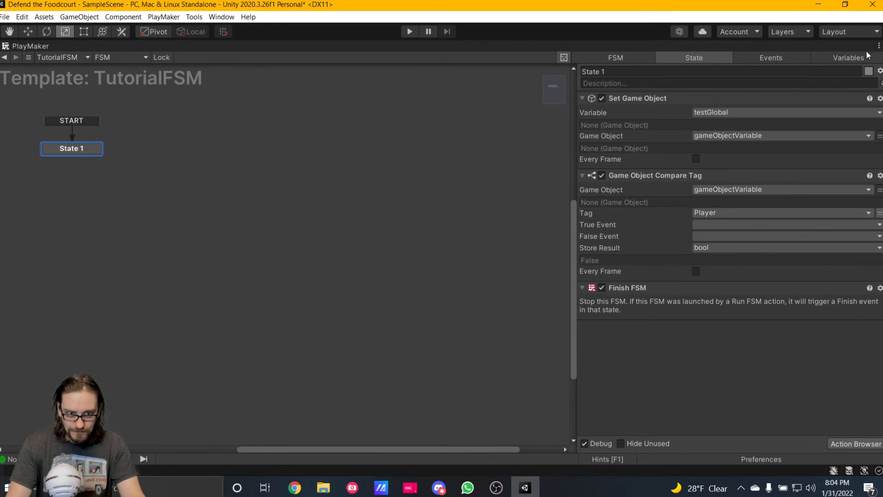
{"action": "left_click", "coordinate": [849, 58]}
{"action": "left_click", "coordinate": [612, 115]}
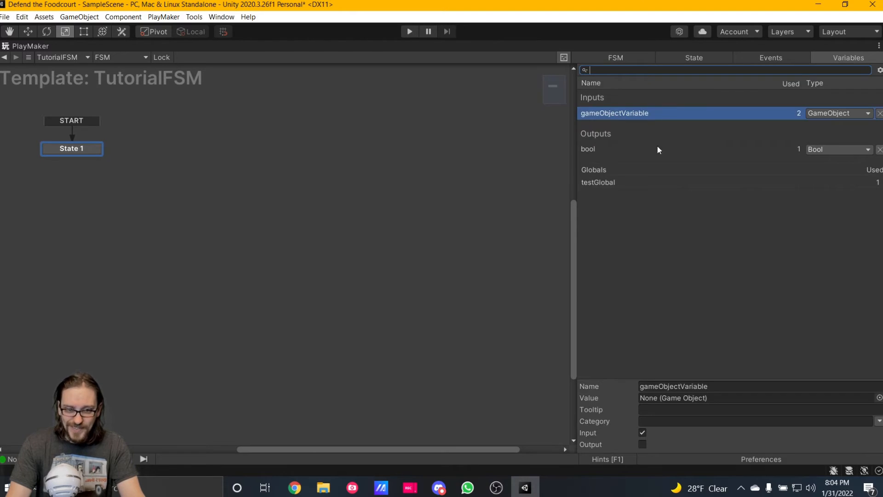
{"action": "left_click", "coordinate": [614, 147]}
{"action": "left_click", "coordinate": [699, 59]}
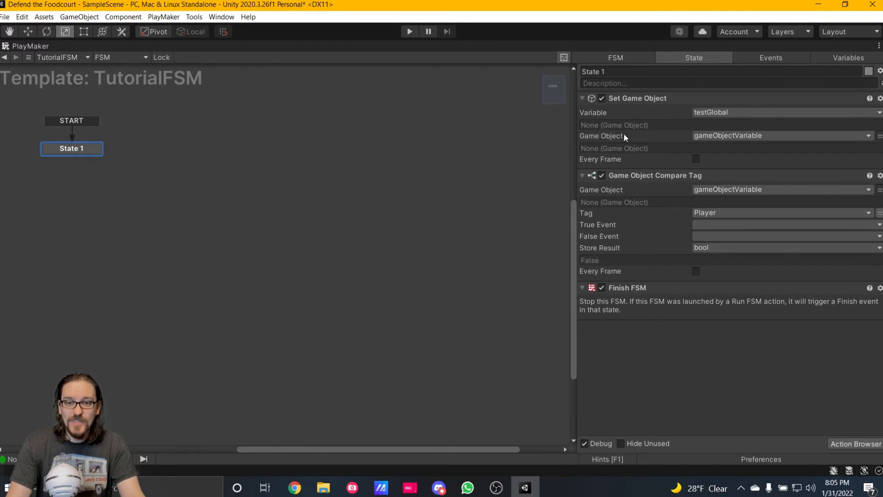
{"action": "left_click", "coordinate": [3, 57]}
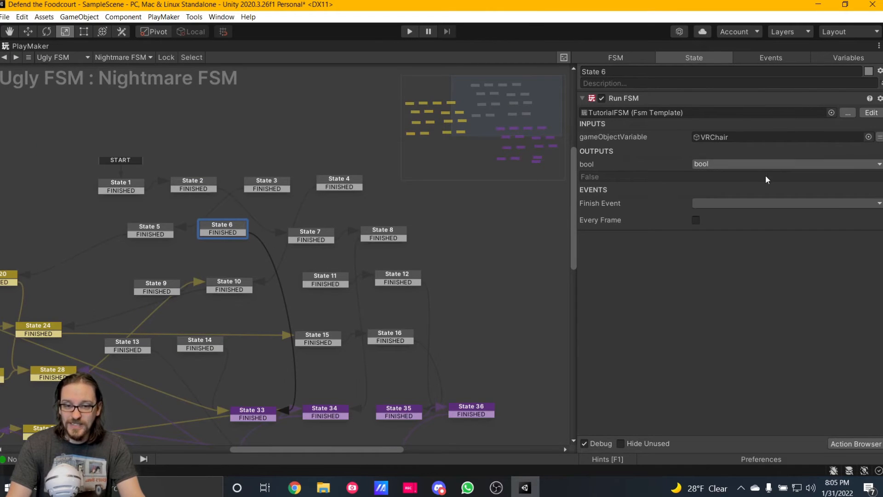
{"action": "left_click", "coordinate": [707, 163]}
{"action": "left_click", "coordinate": [697, 303]}
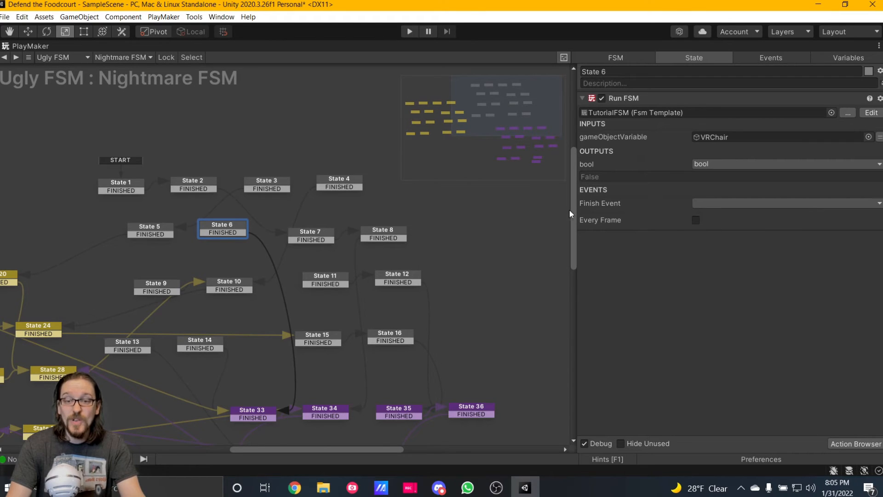
Add a Bool Test action to State 6 below Run FSM and set its Bool Variable to bool.
{"action": "key", "text": "grave"}
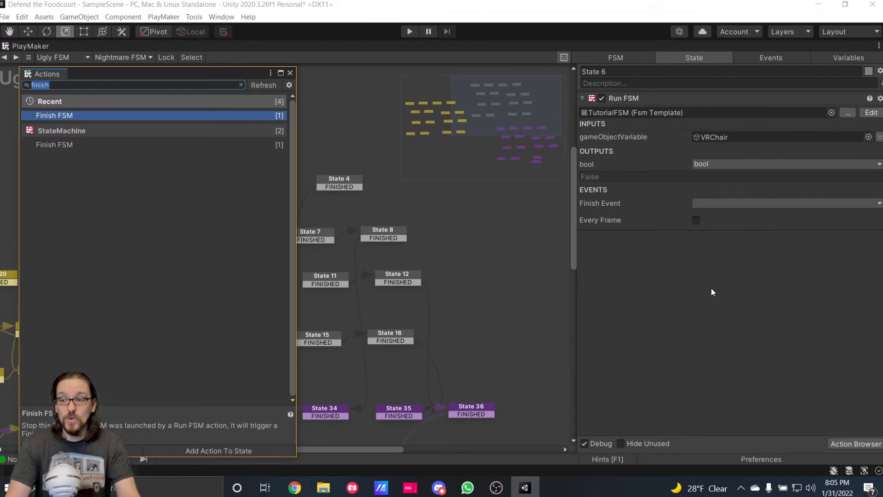
{"action": "type", "text": "boo"}
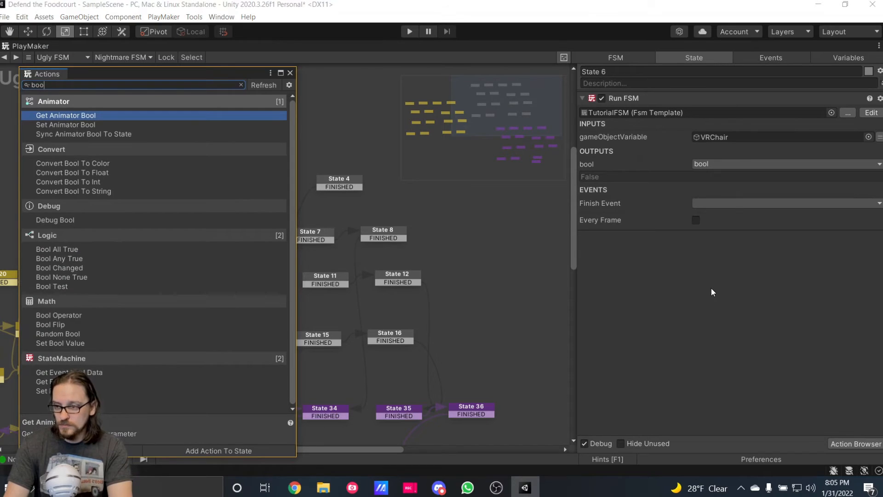
{"action": "type", "text": "l test"}
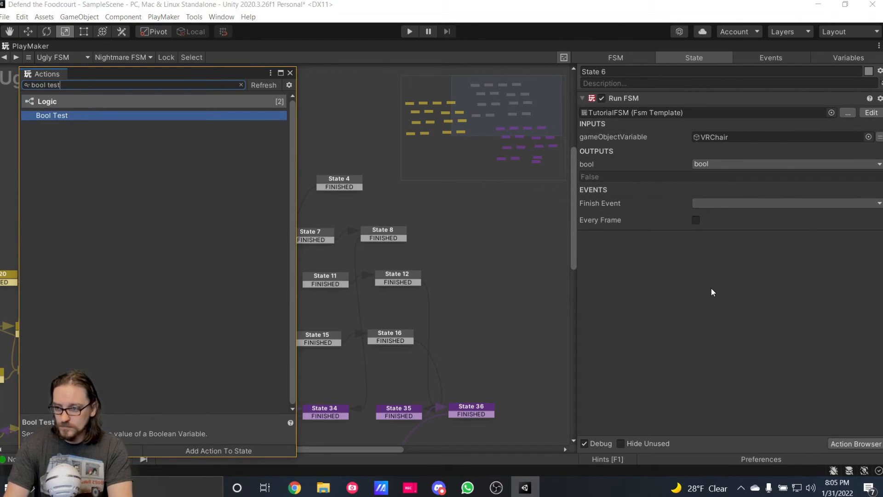
{"action": "key", "text": "Return"}
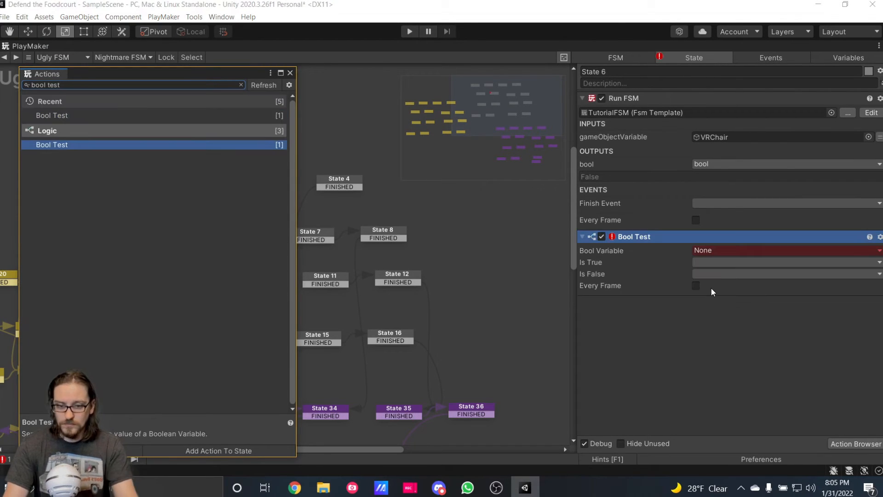
{"action": "left_click", "coordinate": [290, 74]}
{"action": "left_click", "coordinate": [770, 249]}
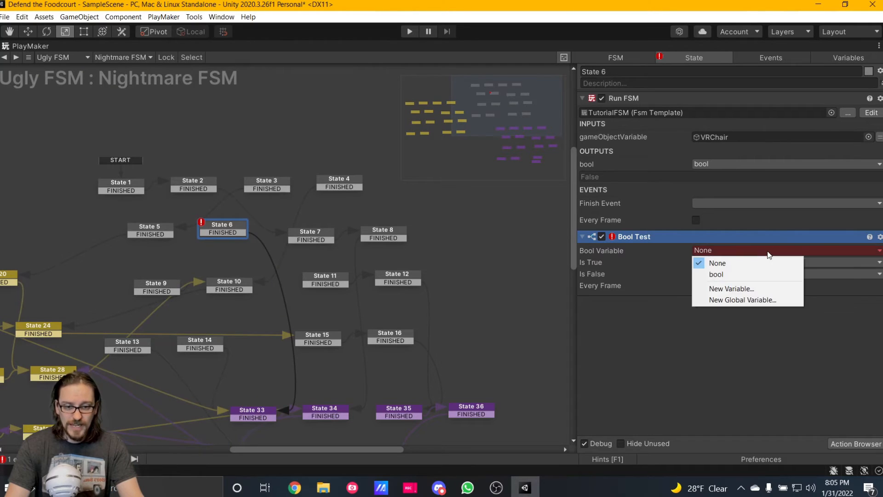
{"action": "left_click", "coordinate": [750, 276]}
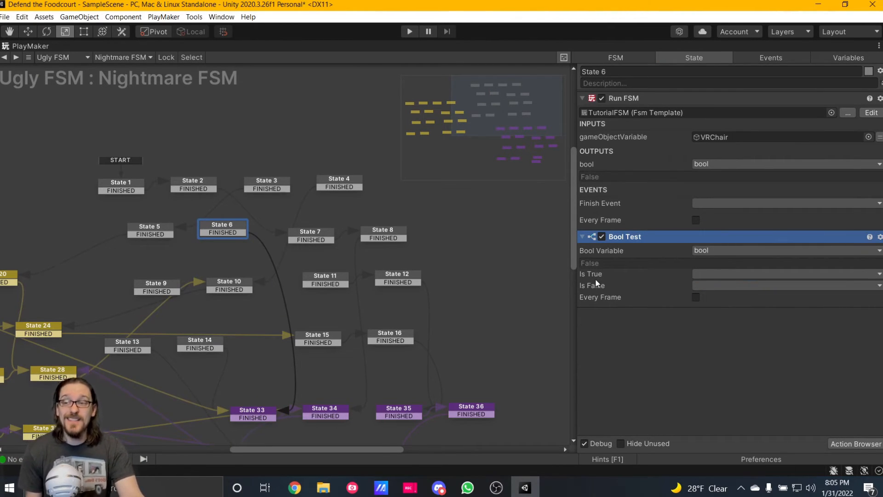
Restore the full editor layout, expand ArachnidSpawner, and delete Cube through Cube (9) from the scene.
{"action": "right_click", "coordinate": [28, 49]}
{"action": "left_click", "coordinate": [37, 51]}
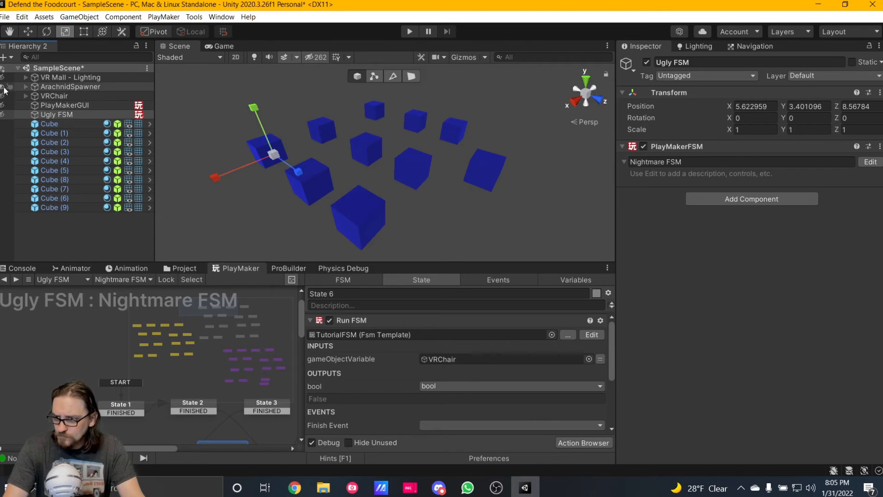
{"action": "left_click", "coordinate": [25, 86]}
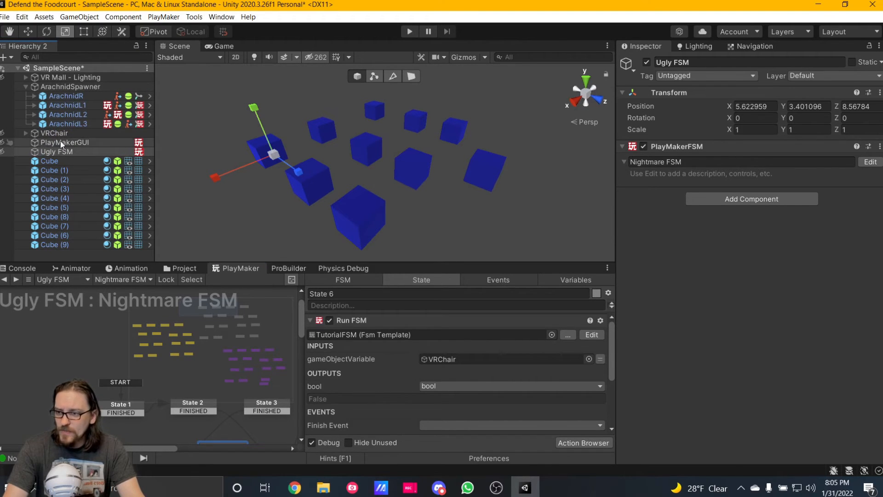
{"action": "left_click", "coordinate": [64, 161]}
{"action": "left_click", "coordinate": [77, 244], "text": "shift"}
{"action": "key", "text": "Delete"}
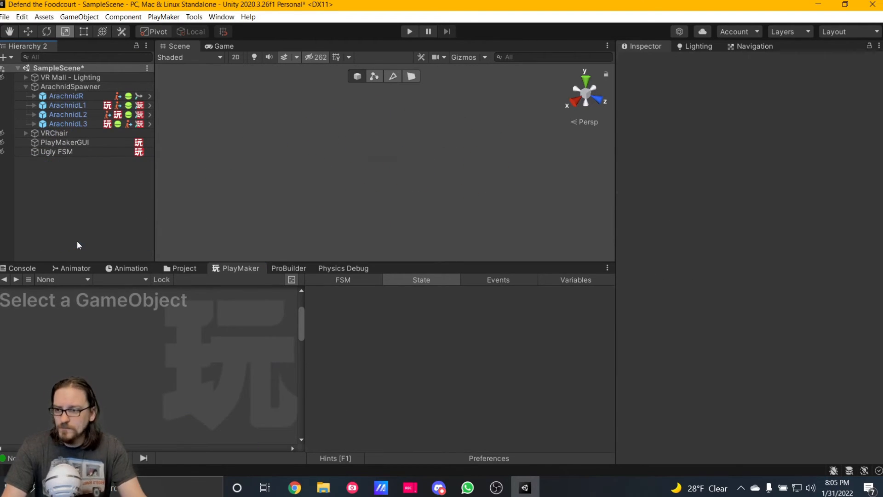
Frame ArachnidR in the Scene view, look over the arachnid group, and select ArachnidL1.
{"action": "left_click", "coordinate": [70, 95]}
{"action": "key", "text": "f"}
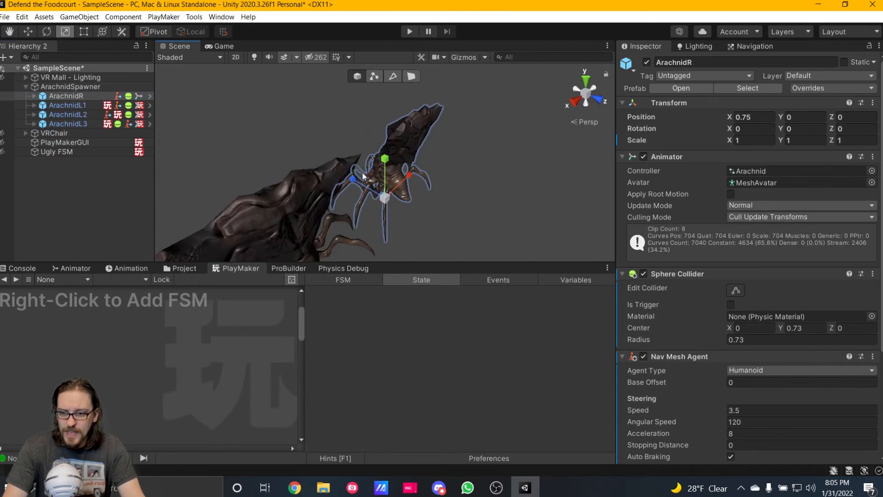
{"action": "left_click_drag", "start_coordinate": [362, 172], "coordinate": [554, 211], "text": "alt"}
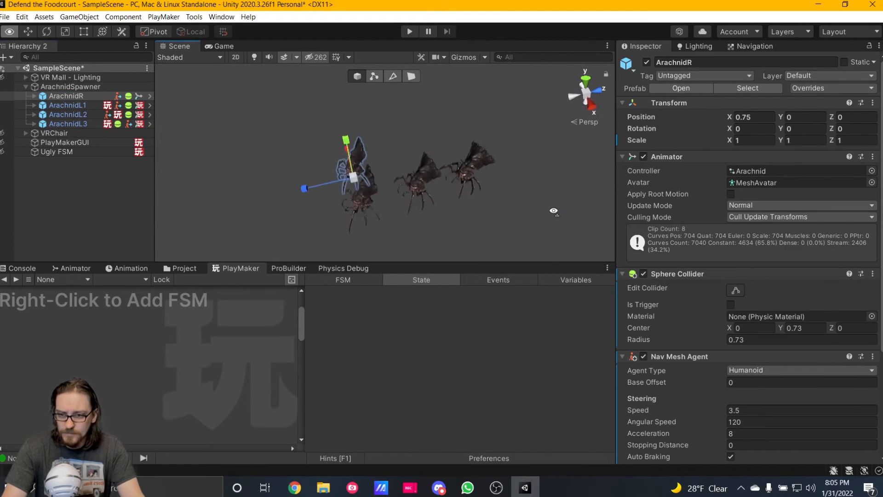
{"action": "key", "text": "w"}
{"action": "right_click_drag", "start_coordinate": [554, 210], "coordinate": [566, 215]}
{"action": "key", "text": "s"}
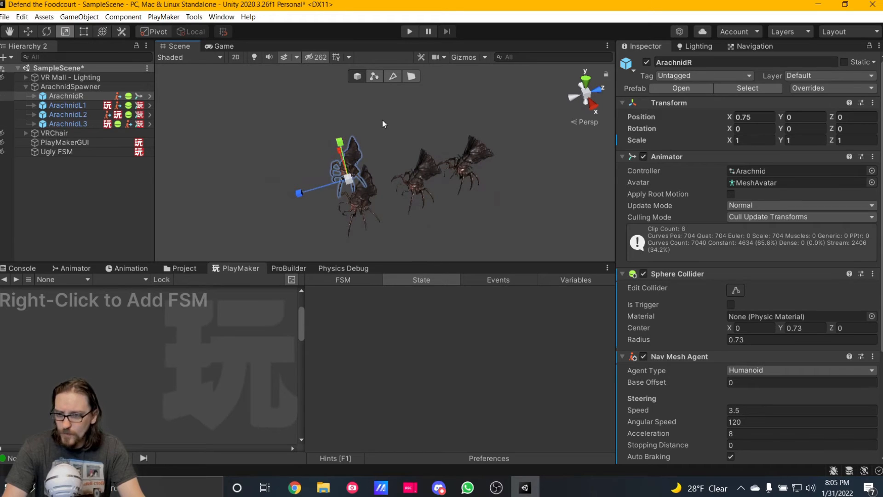
{"action": "left_click", "coordinate": [359, 192]}
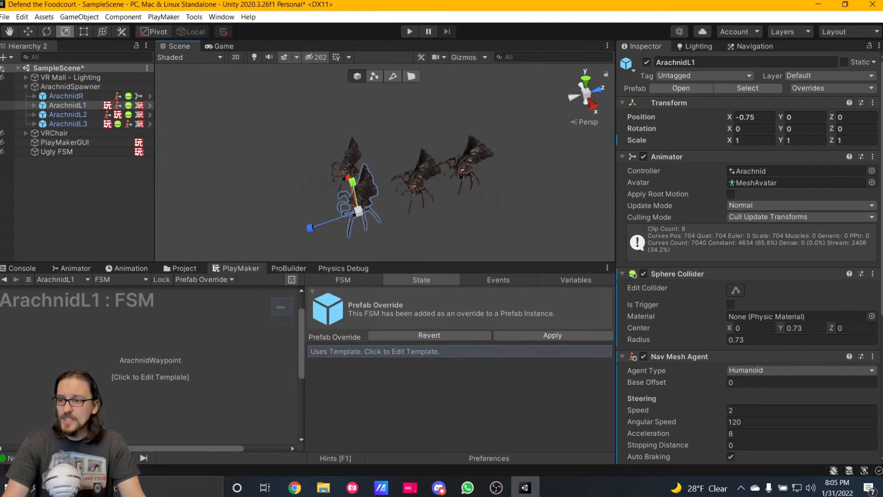
Make VR Mall - Lighting visible in the Scene view and look at the arachnids from above on the mall floor.
{"action": "left_click", "coordinate": [2, 77]}
{"action": "left_click_drag", "start_coordinate": [412, 182], "coordinate": [244, 140], "text": "alt"}
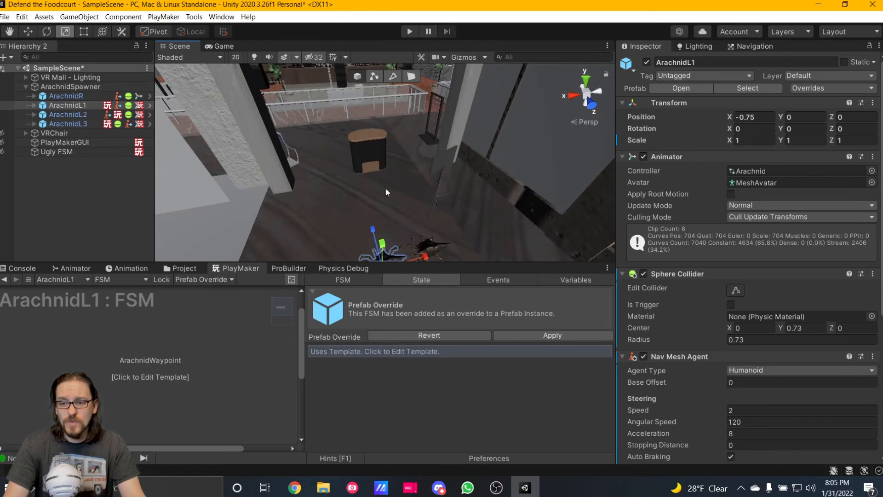
{"action": "right_click_drag", "start_coordinate": [386, 192], "coordinate": [385, 225]}
{"action": "right_click_drag", "start_coordinate": [347, 180], "coordinate": [353, 230]}
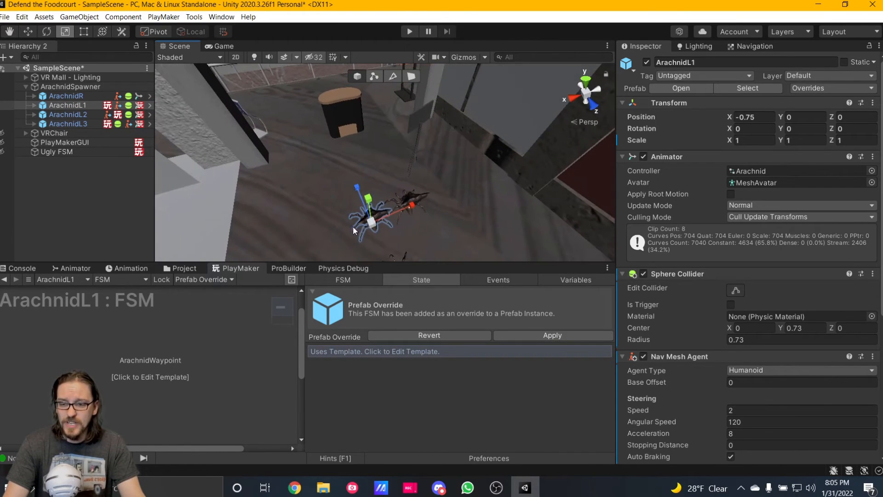
Open the Navigation settings, turn on scene gizmos to display the NavMesh, and look across the mall's walkable floor.
{"action": "left_click", "coordinate": [761, 46]}
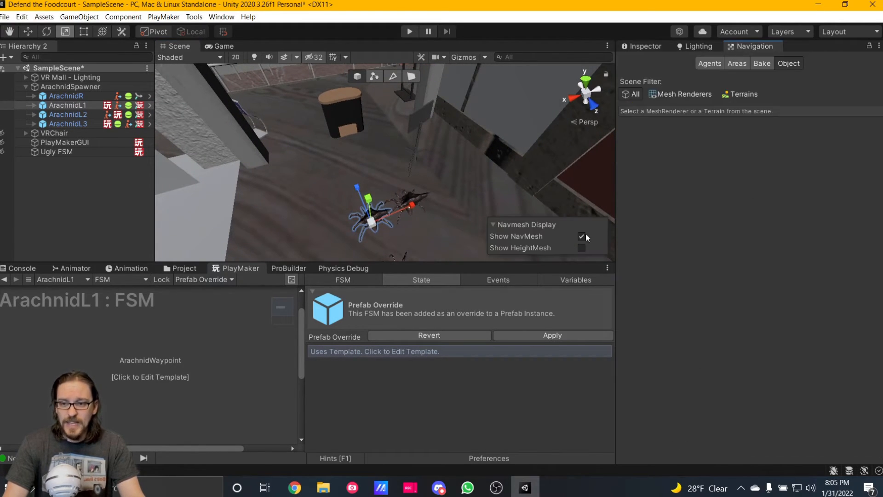
{"action": "left_click", "coordinate": [737, 64]}
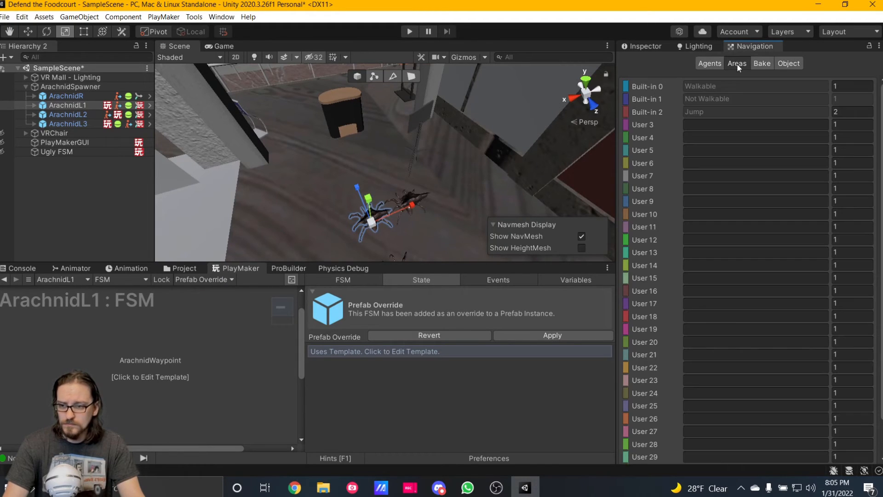
{"action": "right_click_drag", "start_coordinate": [398, 157], "coordinate": [388, 99]}
{"action": "key", "text": "w"}
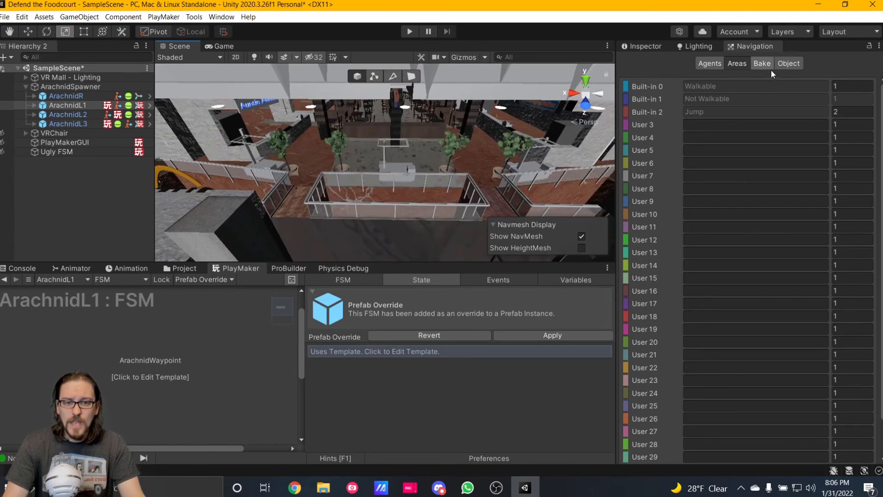
{"action": "left_click", "coordinate": [786, 64]}
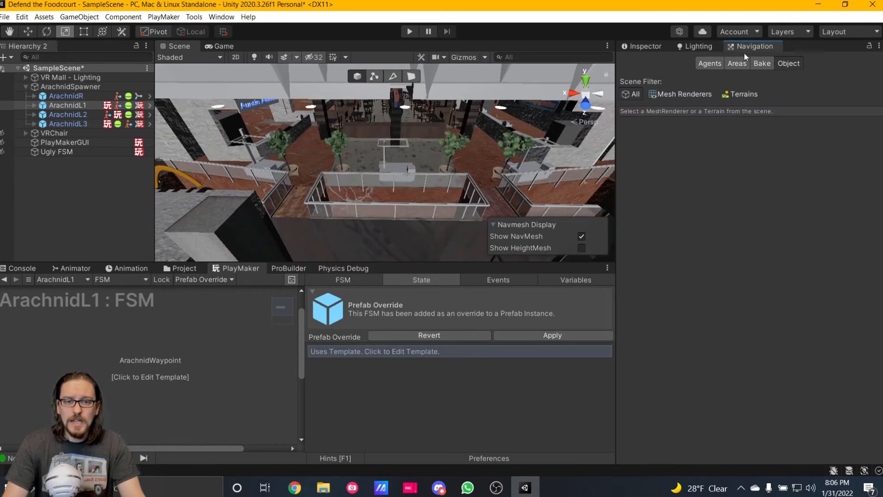
{"action": "left_click", "coordinate": [468, 59]}
{"action": "right_click_drag", "start_coordinate": [527, 181], "coordinate": [270, 187]}
{"action": "key", "text": "w"}
Collapse the expanded VR Mall - Lighting hierarchy and disable scene picking for it.
{"action": "left_click", "coordinate": [367, 144]}
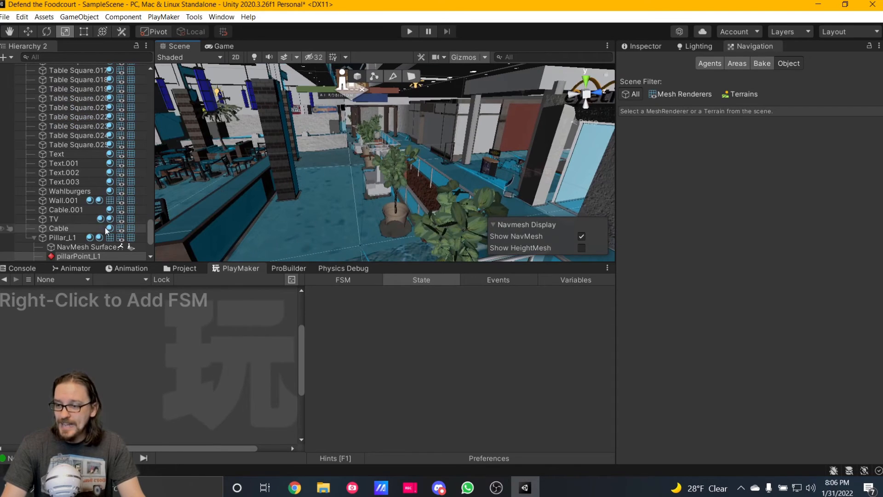
{"action": "scroll", "coordinate": [61, 201], "scroll_direction": "up", "scroll_amount": 15}
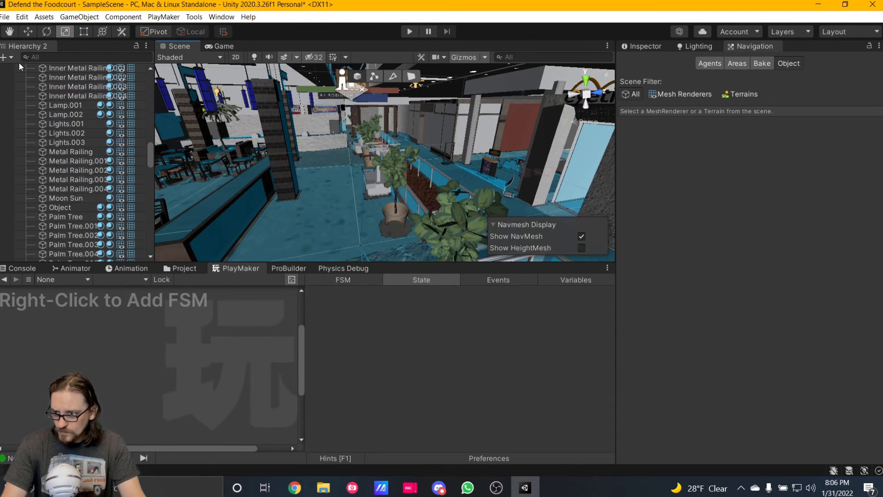
{"action": "scroll", "coordinate": [122, 131], "scroll_direction": "up", "scroll_amount": 10}
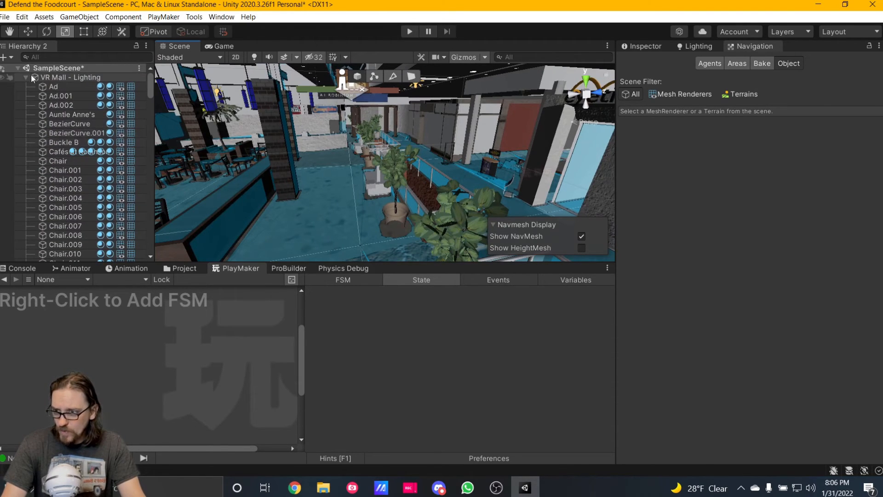
{"action": "left_click", "coordinate": [26, 77]}
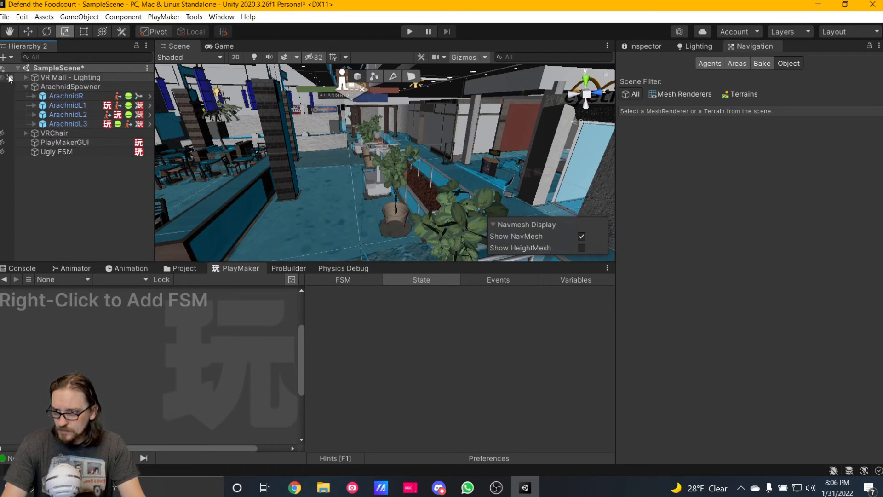
Open ArachnidL1's ArachnidWaypoint template, enlarge the PlayMaker editor, and examine State 1's actions and the pillar waypoints in the scene.
{"action": "left_click", "coordinate": [67, 105]}
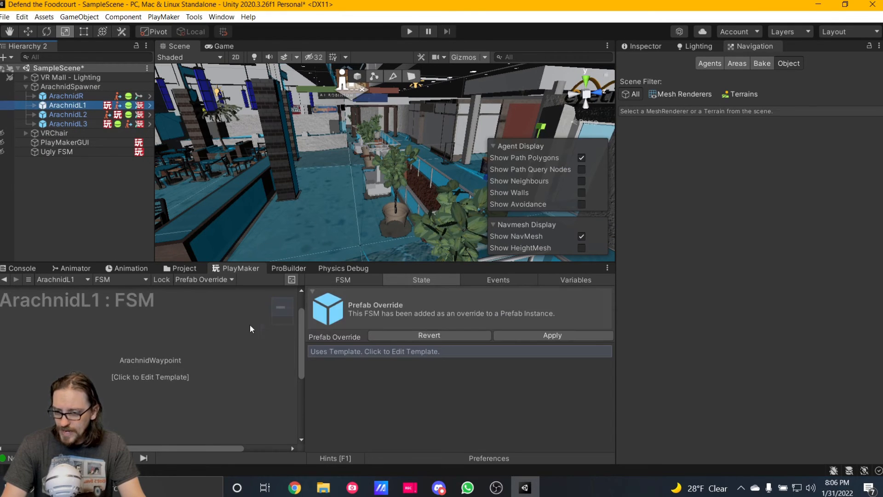
{"action": "left_click", "coordinate": [150, 375]}
{"action": "left_click", "coordinate": [69, 354]}
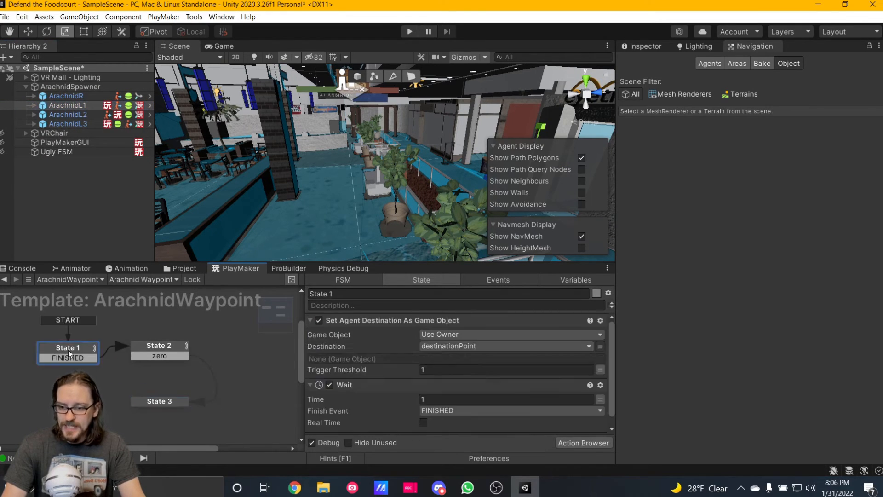
{"action": "left_click_drag", "start_coordinate": [417, 260], "coordinate": [419, 177]}
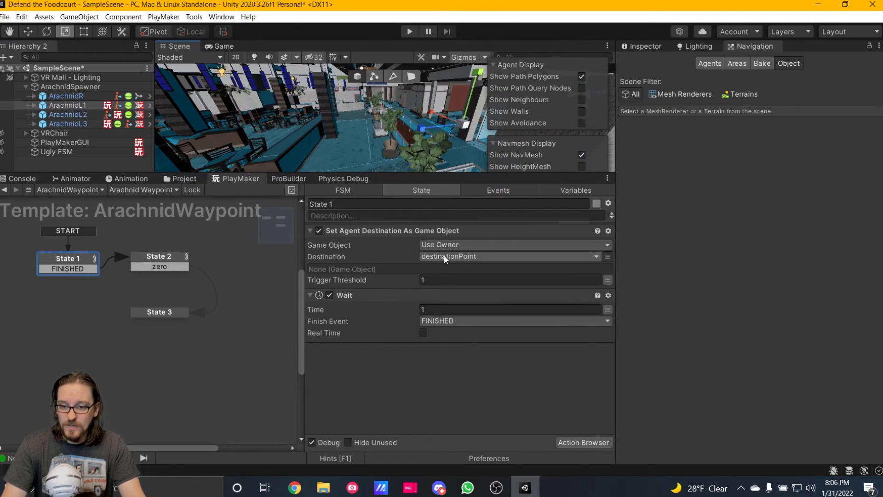
{"action": "right_click_drag", "start_coordinate": [326, 108], "coordinate": [243, 84]}
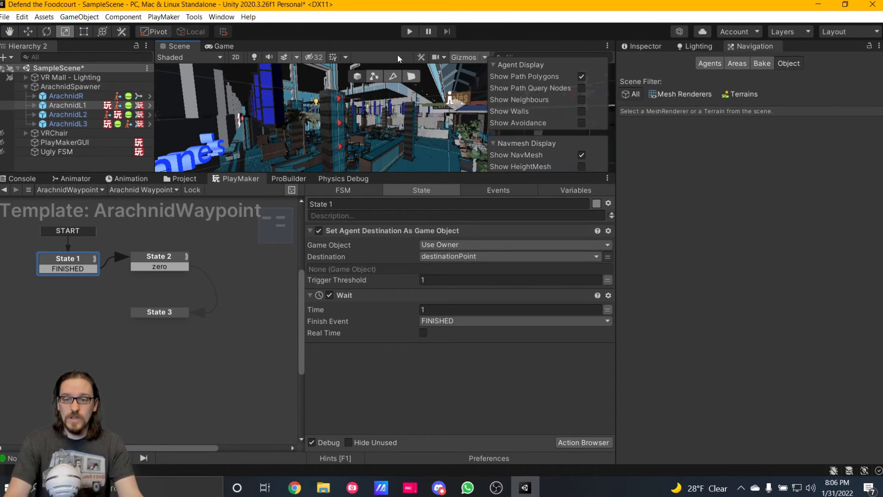
Review ArachnidL1's PlayMakerFSM component and its destinationPoint input in the Inspector.
{"action": "left_click", "coordinate": [643, 46]}
{"action": "scroll", "coordinate": [715, 250], "scroll_direction": "down", "scroll_amount": 5}
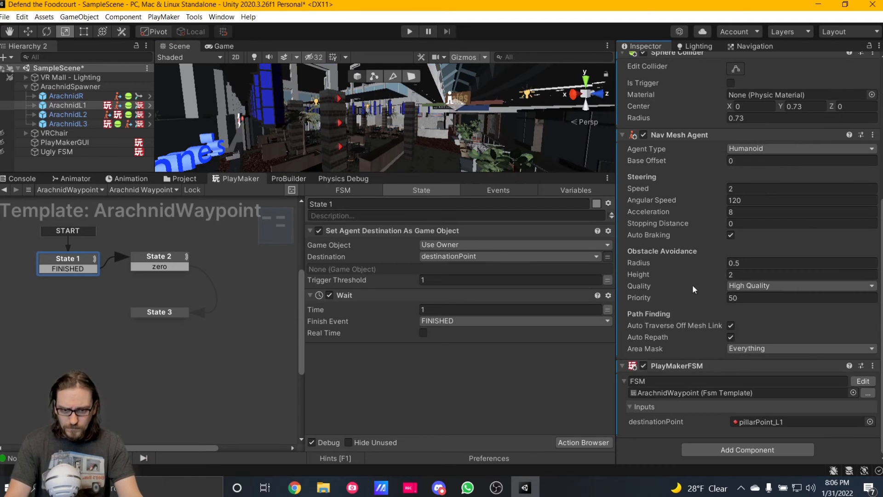
{"action": "right_click", "coordinate": [667, 367]}
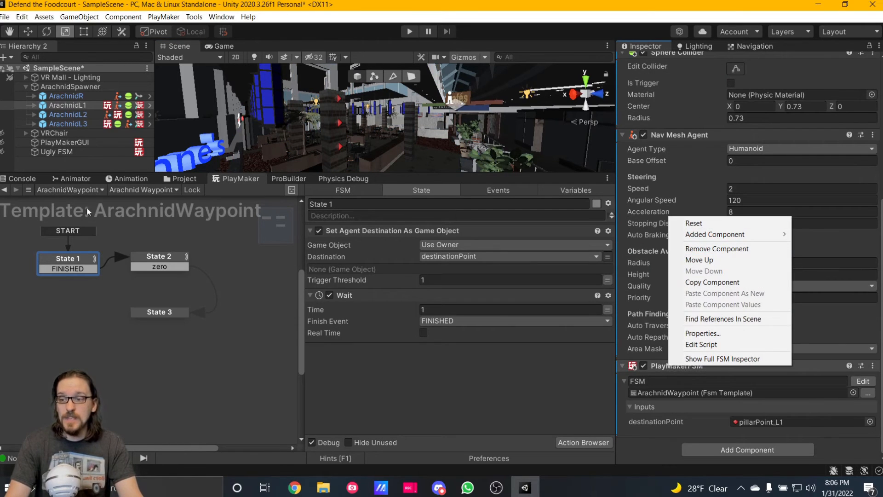
{"action": "left_click", "coordinate": [76, 135]}
{"action": "left_click", "coordinate": [76, 134]}
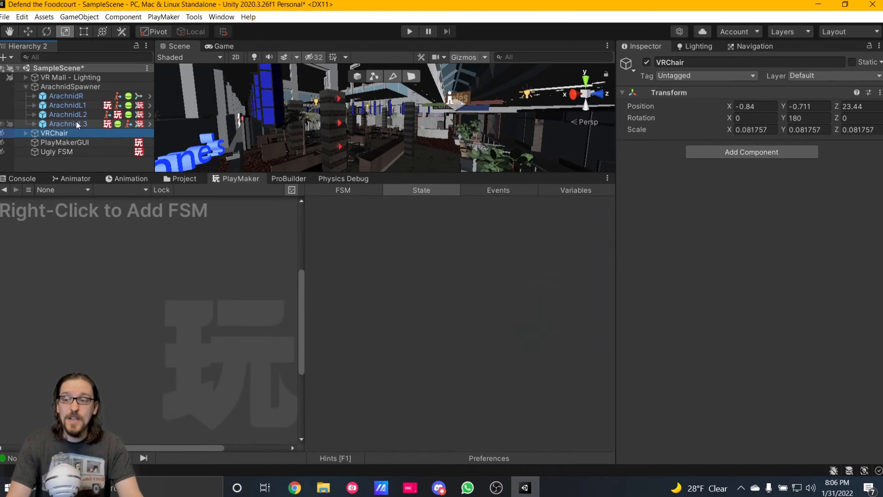
Revisit ArachnidL1's ArachnidWaypoint template and compare its destinationPoint input with the one on ArachnidL2.
{"action": "left_click", "coordinate": [81, 106]}
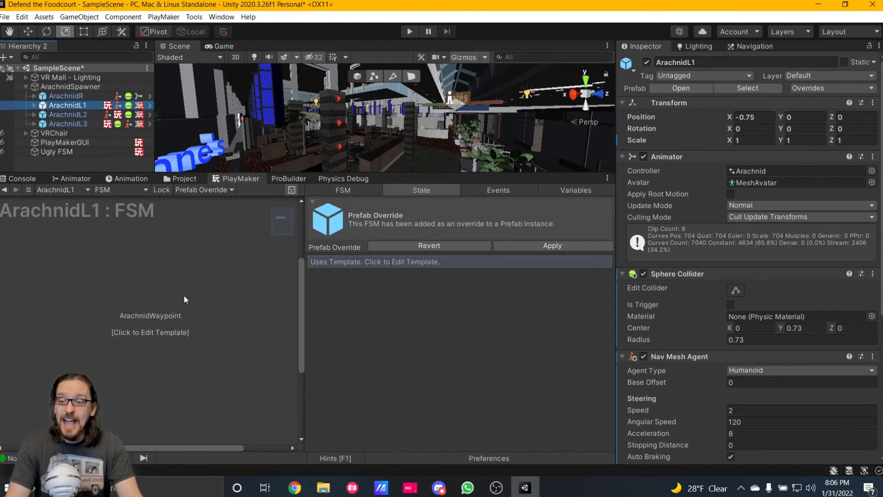
{"action": "left_click", "coordinate": [324, 261]}
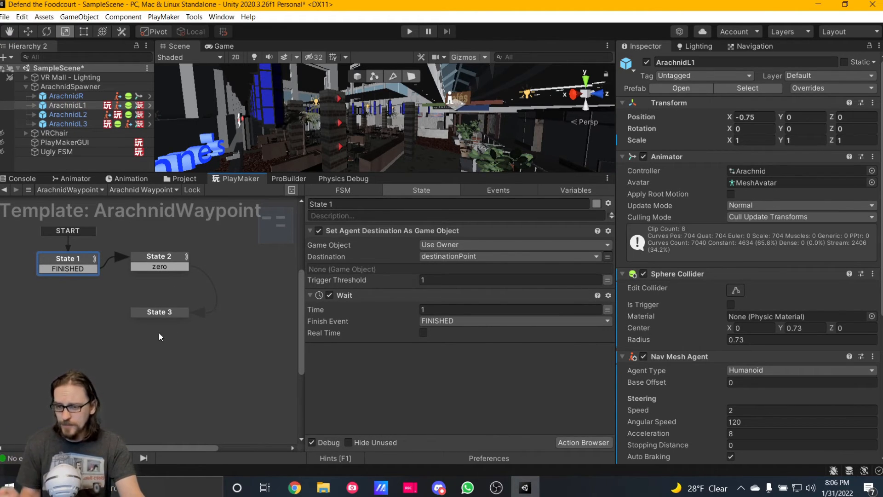
{"action": "left_click", "coordinate": [69, 115]}
{"action": "scroll", "coordinate": [703, 223], "scroll_direction": "down", "scroll_amount": 5}
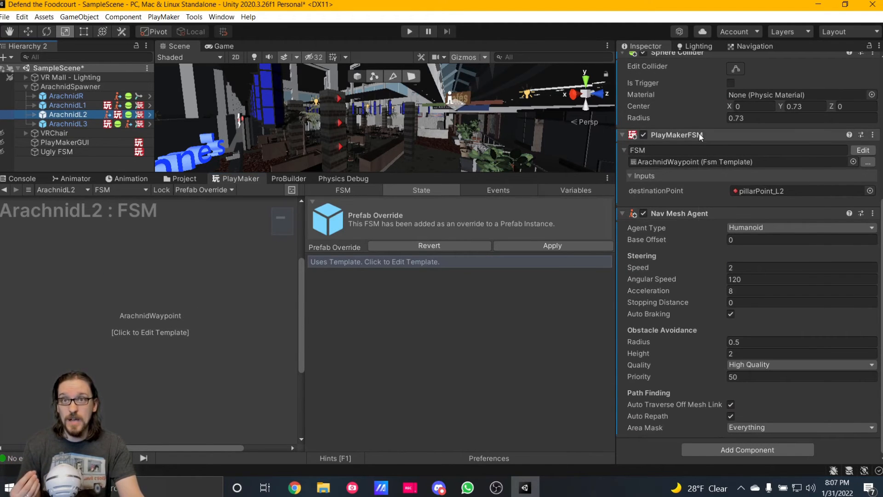
{"action": "right_click", "coordinate": [700, 137]}
{"action": "left_click", "coordinate": [90, 105]}
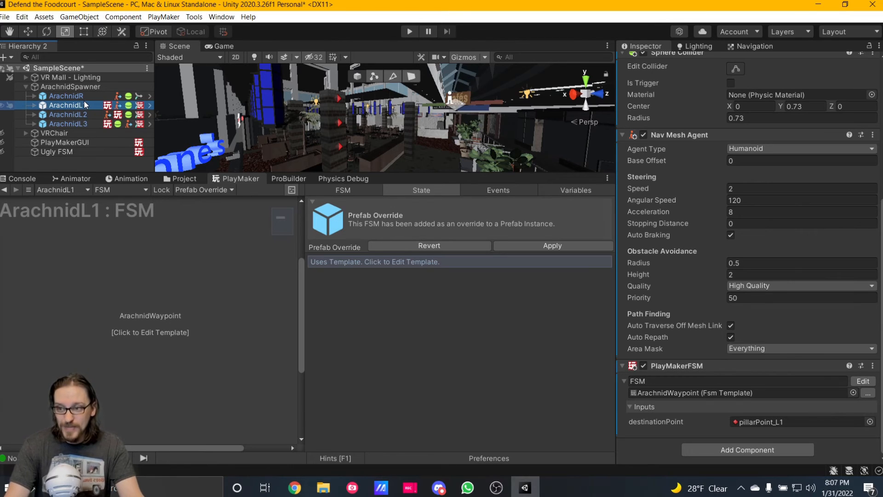
Enlarge the Scene view, create an empty GameObject at the scene root, and duplicate it twice.
{"action": "left_click", "coordinate": [39, 151]}
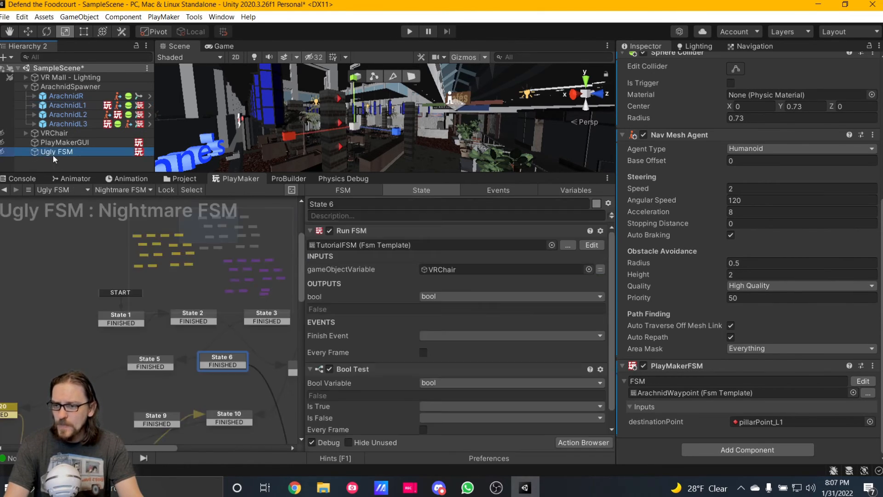
{"action": "left_click_drag", "start_coordinate": [432, 175], "coordinate": [456, 295]}
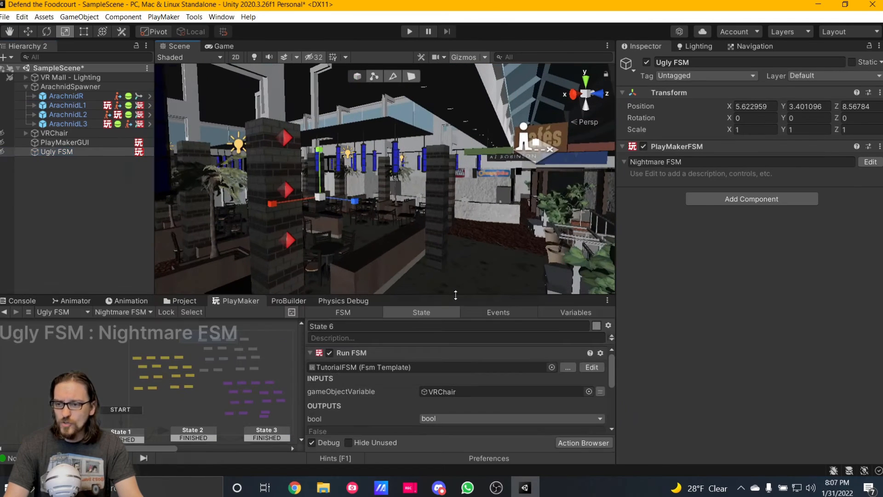
{"action": "right_click", "coordinate": [50, 195]}
{"action": "left_click", "coordinate": [114, 308]}
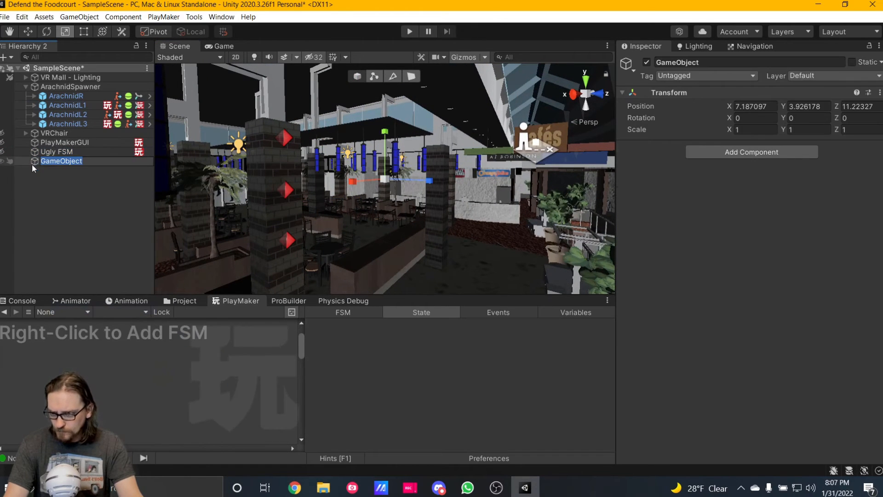
{"action": "key", "text": "Return"}
{"action": "key", "text": "ctrl+d"}
{"action": "key", "text": "ctrl+d"}
Select the first new GameObject and enlarge the PlayMaker editor.
{"action": "left_click", "coordinate": [69, 170]}
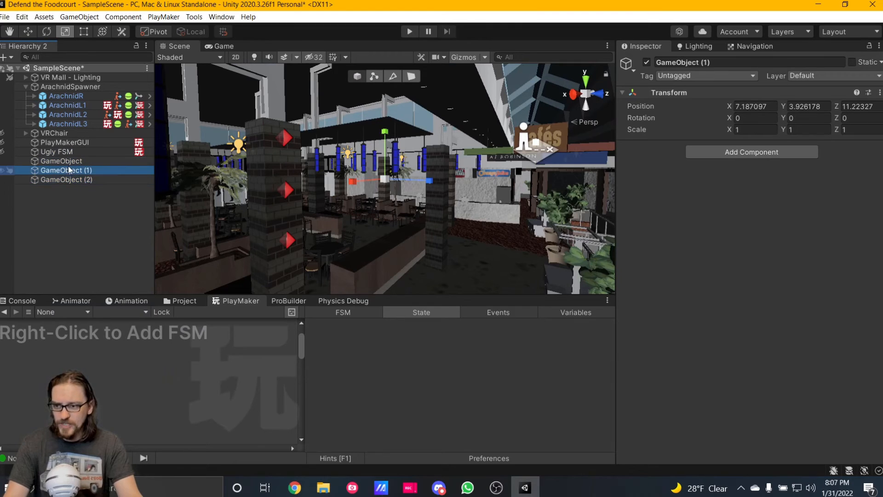
{"action": "key", "text": "Up"}
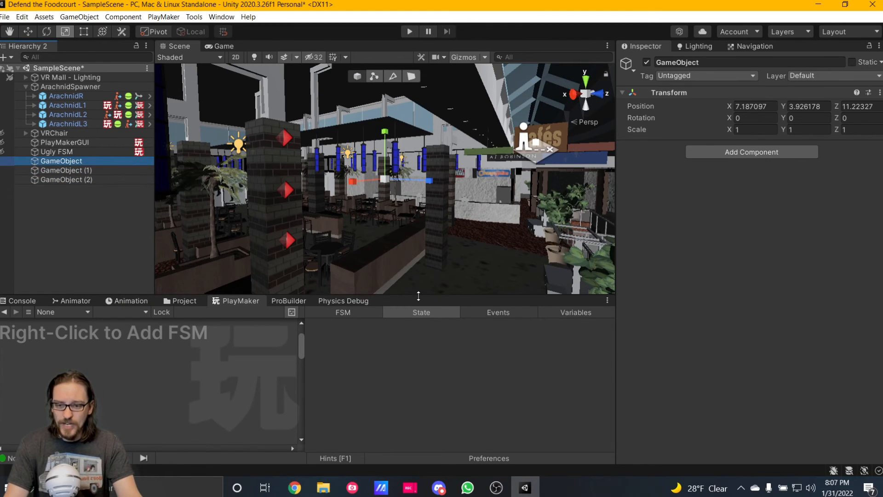
{"action": "left_click_drag", "start_coordinate": [418, 296], "coordinate": [416, 191]}
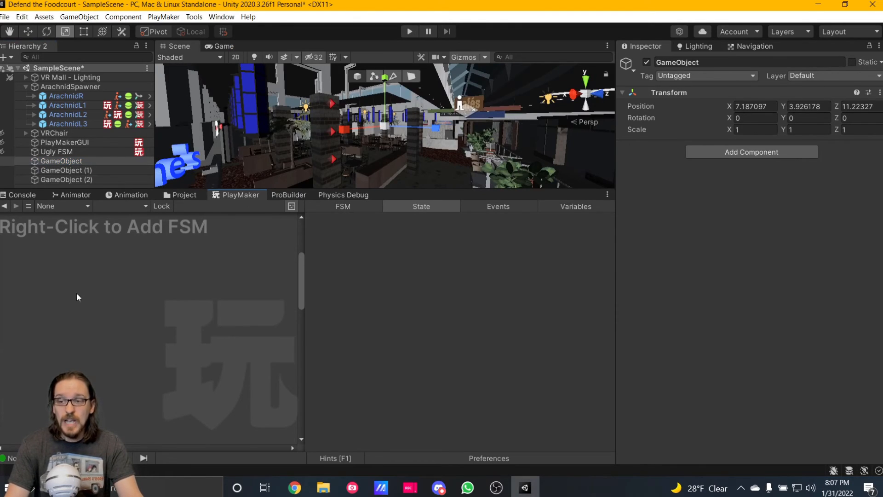
{"action": "right_click", "coordinate": [79, 278]}
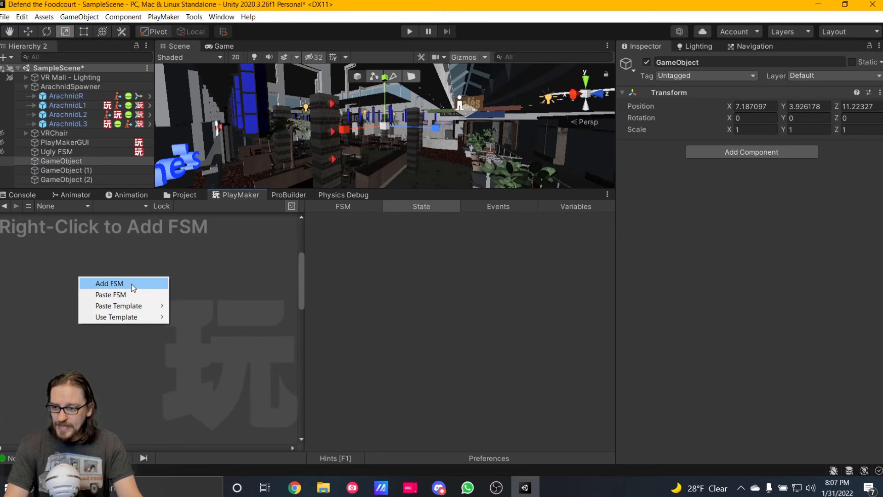
{"action": "left_click", "coordinate": [133, 285]}
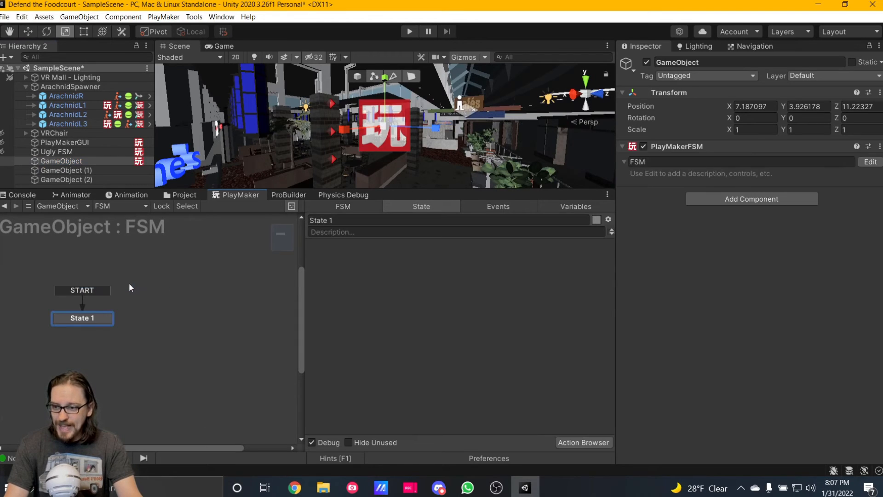
{"action": "right_click", "coordinate": [137, 259]}
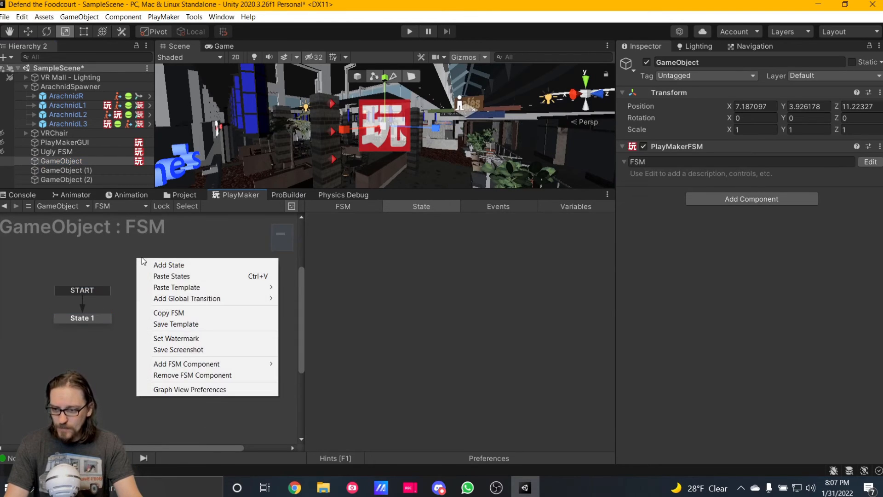
{"action": "left_click", "coordinate": [179, 325]}
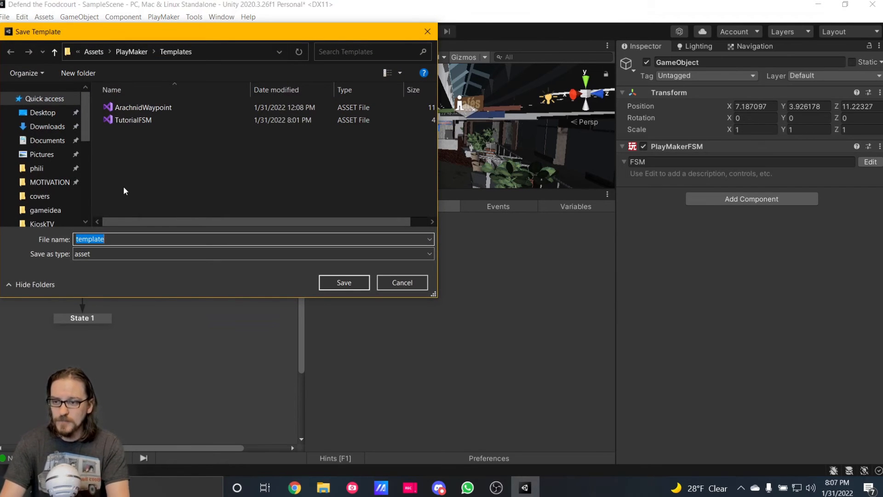
{"action": "left_click", "coordinate": [401, 282]}
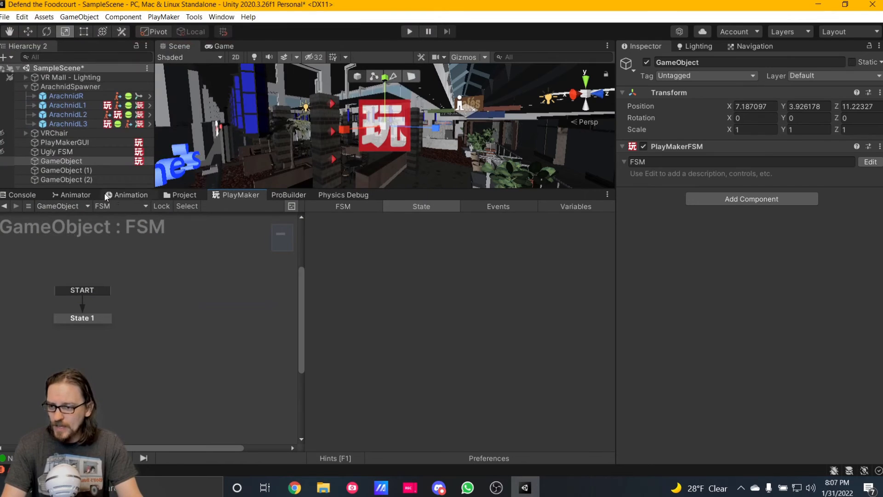
{"action": "right_click", "coordinate": [694, 146]}
{"action": "left_click", "coordinate": [736, 167]}
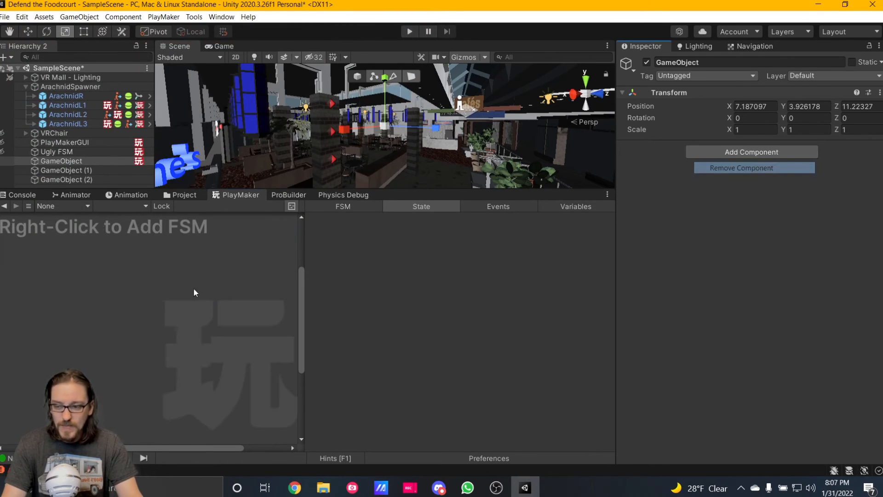
Add an FSM to GameObject that uses the TutorialFSM template.
{"action": "left_click", "coordinate": [70, 168]}
{"action": "left_click", "coordinate": [69, 161]}
{"action": "right_click", "coordinate": [84, 265]}
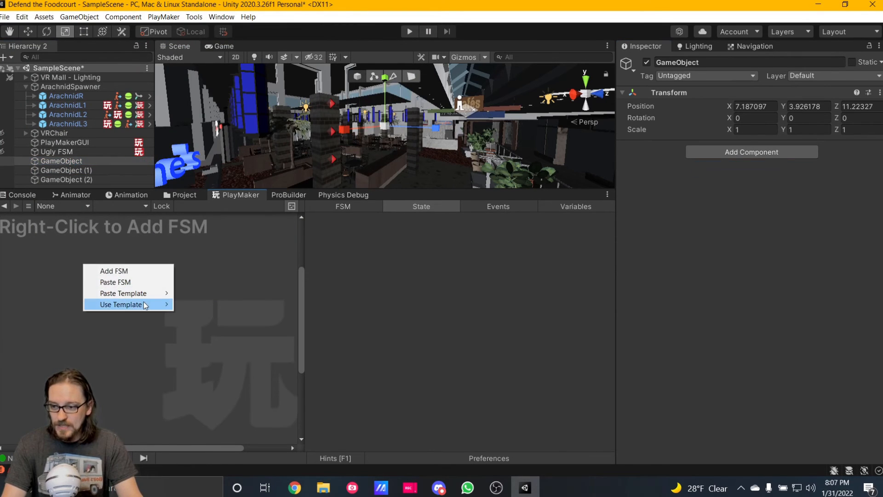
{"action": "mouse_move", "coordinate": [144, 305]}
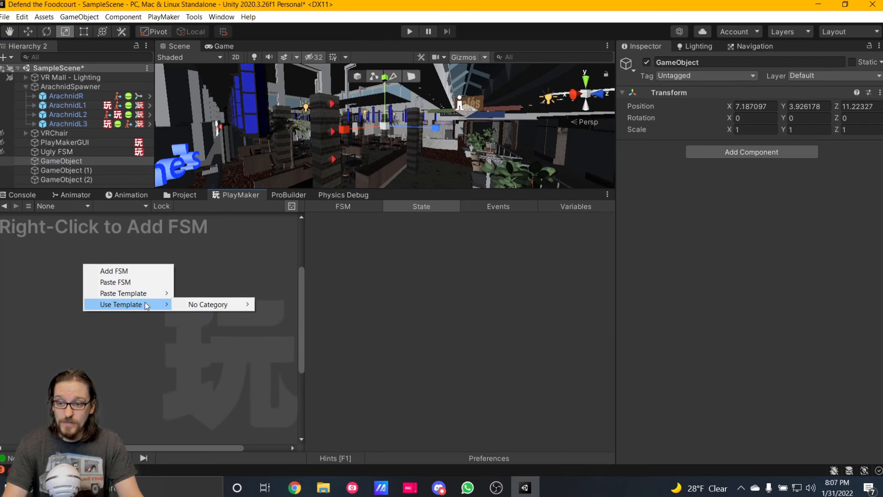
{"action": "mouse_move", "coordinate": [210, 305]}
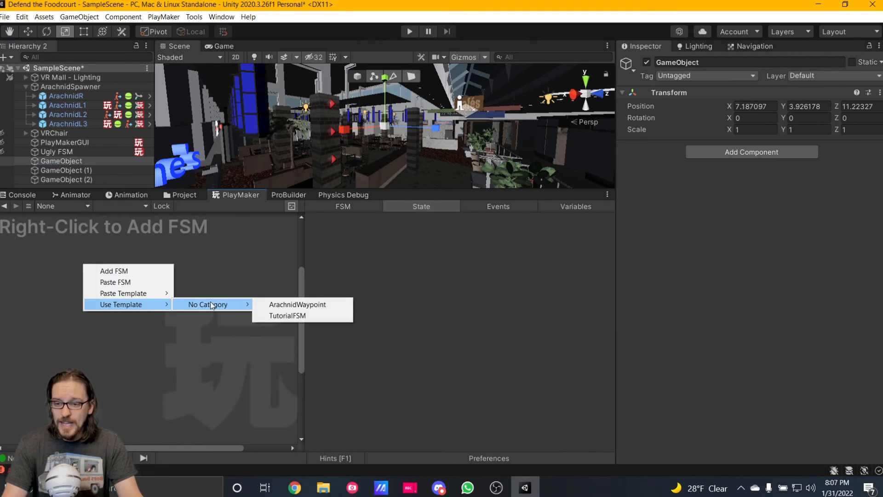
{"action": "left_click", "coordinate": [294, 316]}
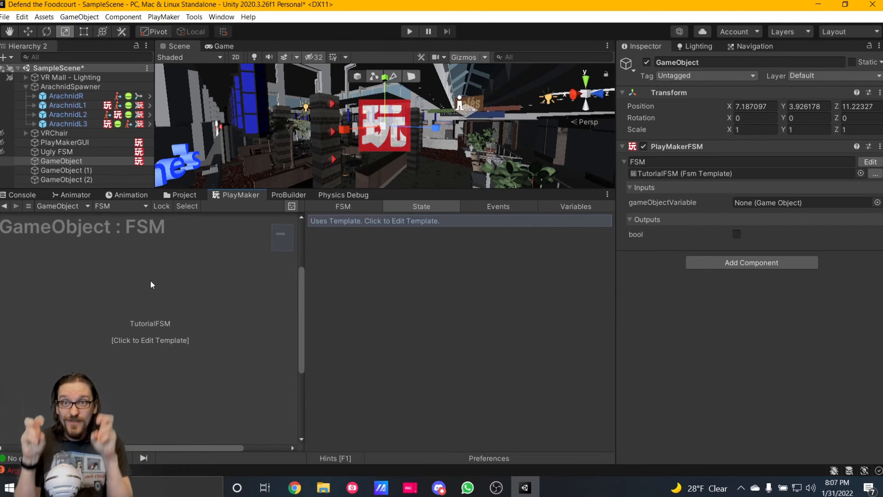
Open GameObject's TutorialFSM template and review all of State 1's actions.
{"action": "left_click", "coordinate": [159, 326]}
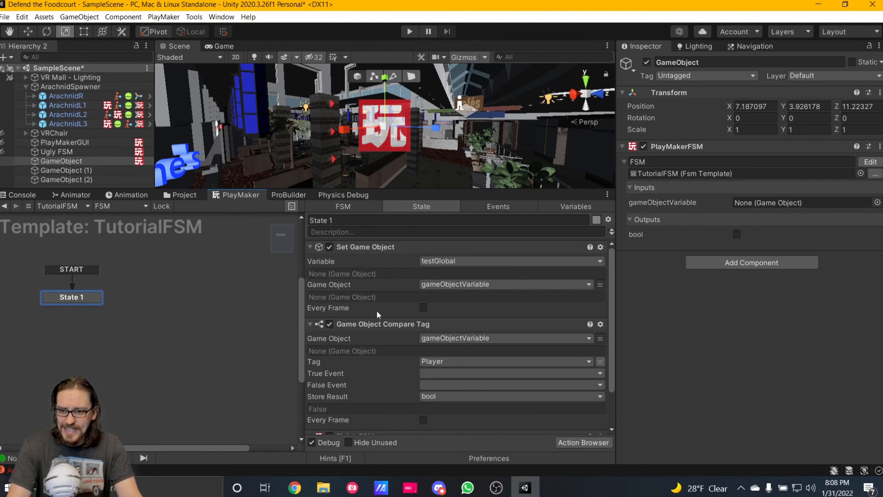
{"action": "scroll", "coordinate": [416, 311], "scroll_direction": "down", "scroll_amount": 3}
{"action": "scroll", "coordinate": [417, 326], "scroll_direction": "down", "scroll_amount": 1}
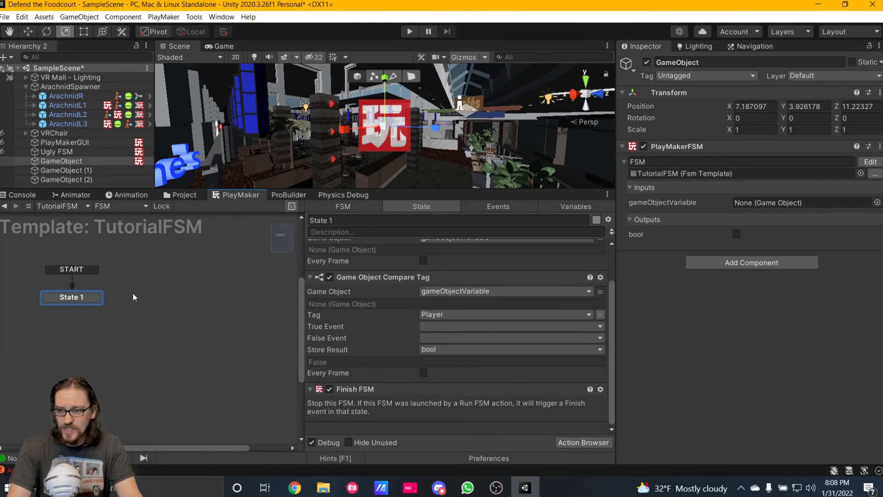
Assign ArachnidR to the gameObjectVariable input of GameObject's PlayMakerFSM component.
{"action": "left_click", "coordinate": [59, 171]}
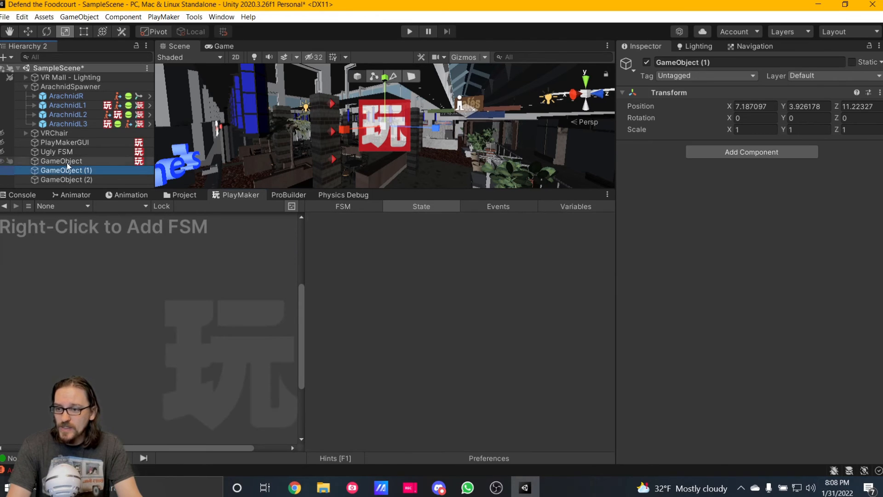
{"action": "left_click", "coordinate": [67, 161]}
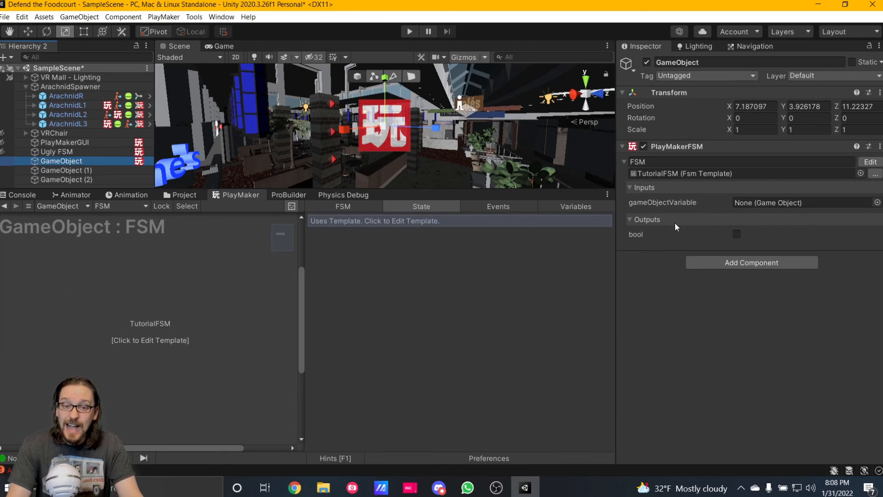
{"action": "left_click", "coordinate": [61, 161]}
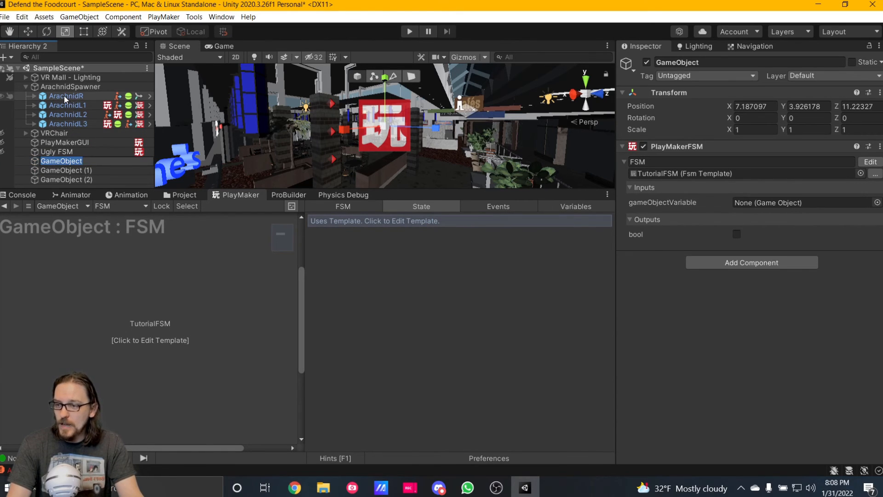
{"action": "left_click_drag", "start_coordinate": [65, 95], "coordinate": [758, 206]}
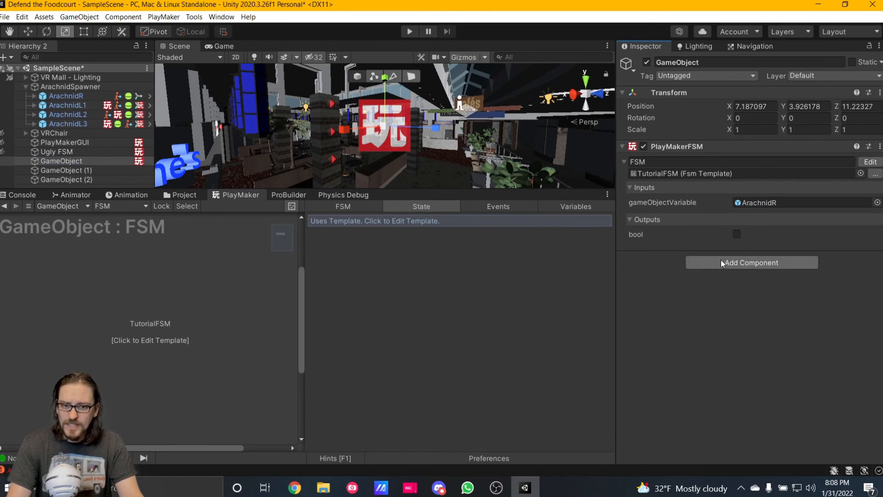
Add an FSM using the TutorialFSM template to GameObject (1) and assign ArachnidL2 to its gameObjectVariable input.
{"action": "left_click", "coordinate": [86, 171]}
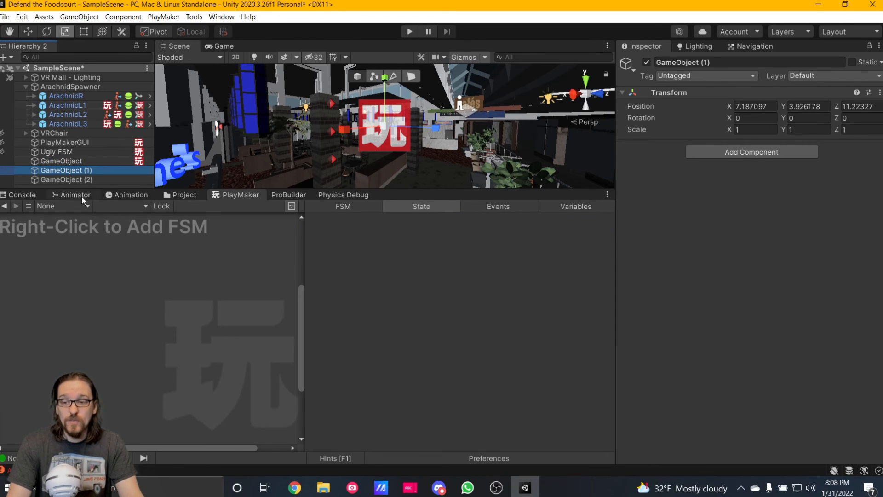
{"action": "right_click", "coordinate": [78, 316]}
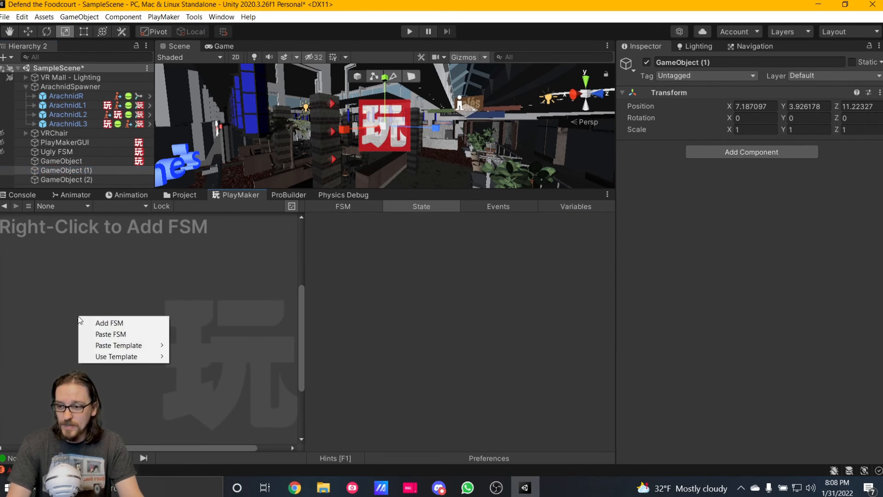
{"action": "mouse_move", "coordinate": [123, 357]}
{"action": "mouse_move", "coordinate": [200, 358]}
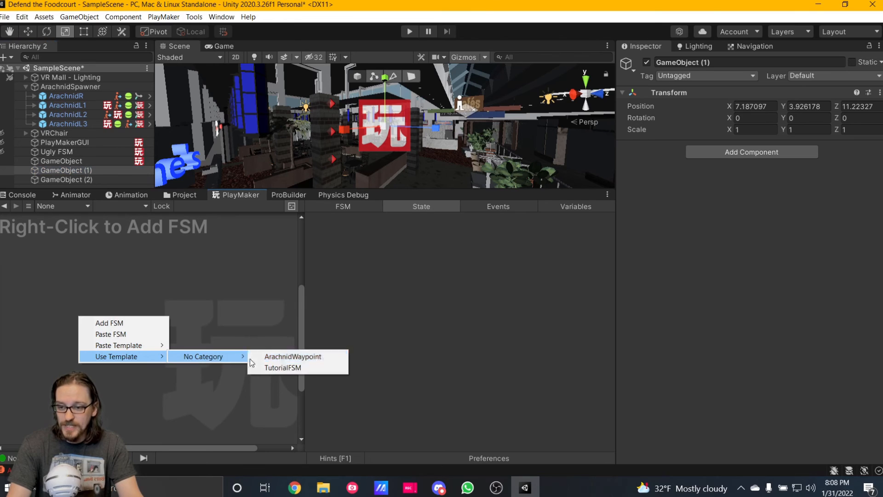
{"action": "left_click", "coordinate": [288, 366]}
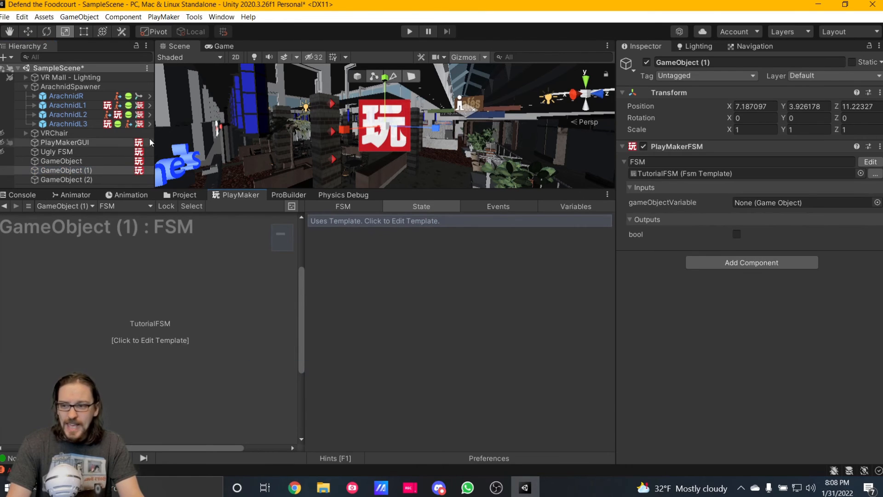
{"action": "left_click_drag", "start_coordinate": [78, 115], "coordinate": [758, 203]}
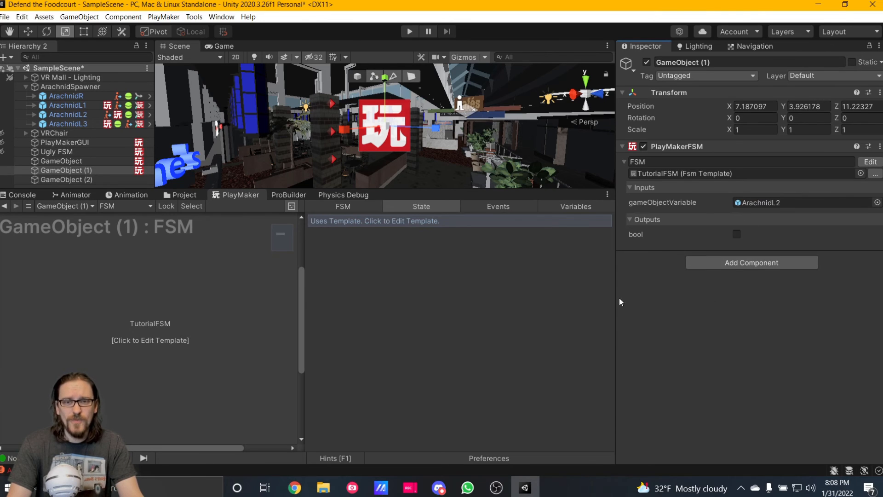
Compare the gameObjectVariable inputs on GameObject and GameObject (1) in the Inspector.
{"action": "left_click", "coordinate": [67, 105]}
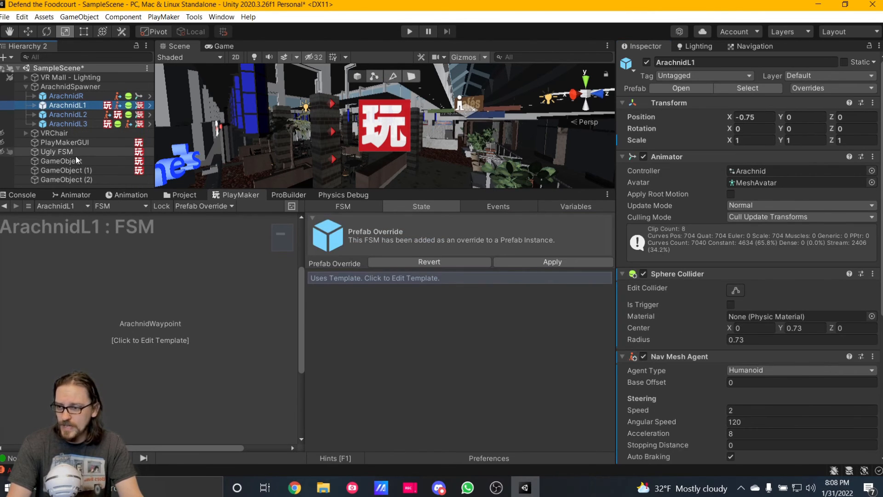
{"action": "left_click", "coordinate": [75, 161]}
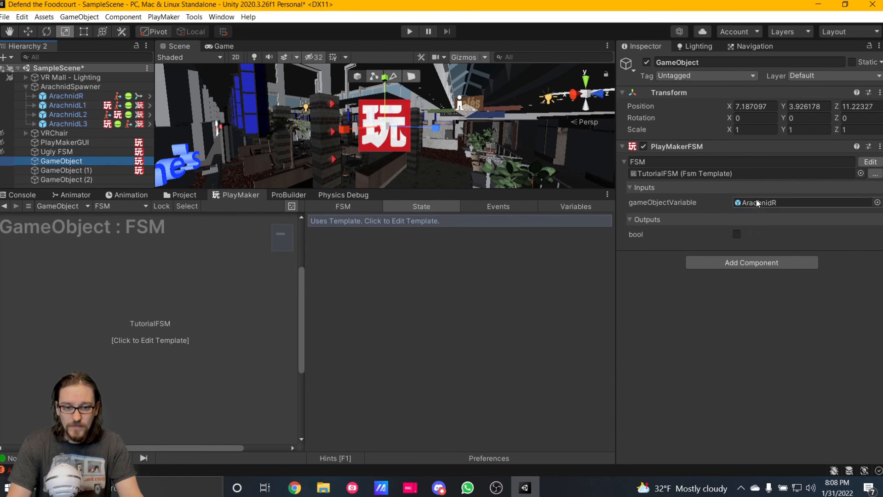
{"action": "left_click", "coordinate": [69, 170]}
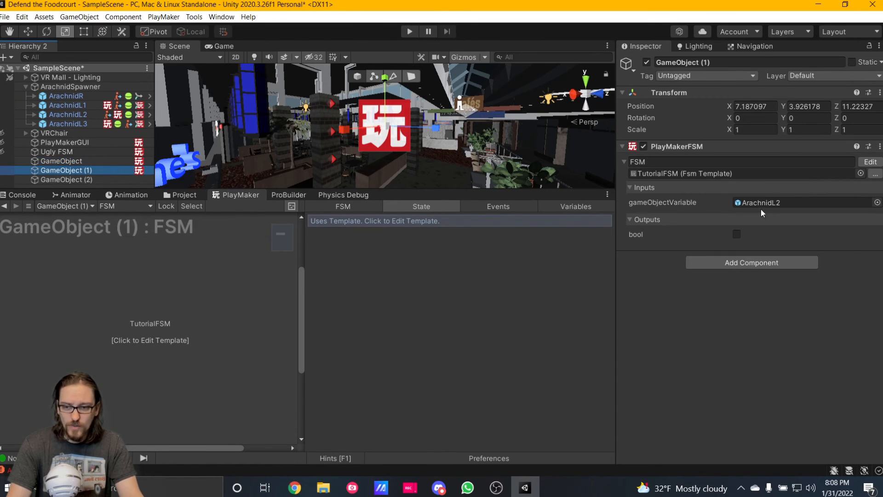
Add an FSM using the TutorialFSM template to GameObject (2) and assign ArachnidL3 to its gameObjectVariable input.
{"action": "left_click", "coordinate": [69, 179]}
{"action": "right_click", "coordinate": [123, 279]}
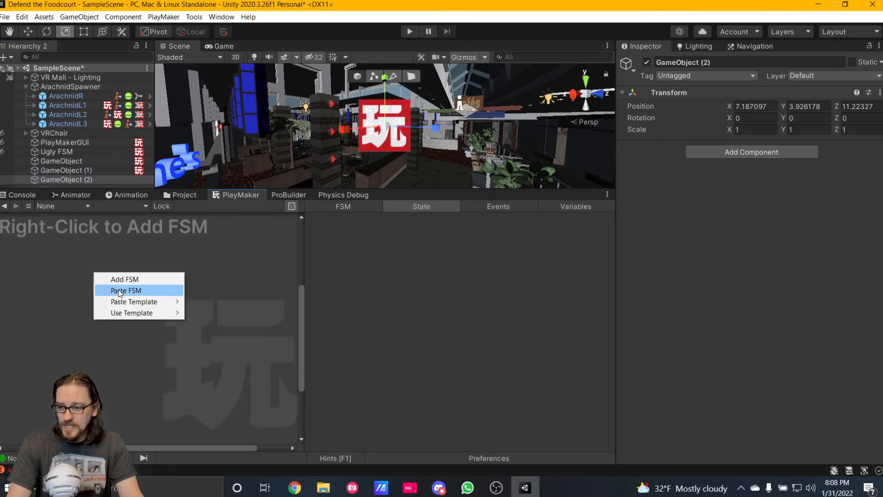
{"action": "mouse_move", "coordinate": [170, 313]}
{"action": "mouse_move", "coordinate": [211, 318]}
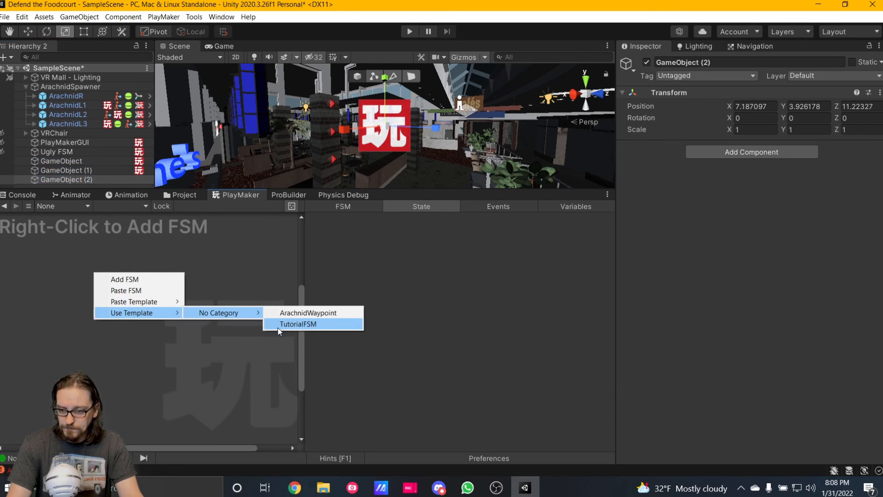
{"action": "left_click", "coordinate": [297, 324]}
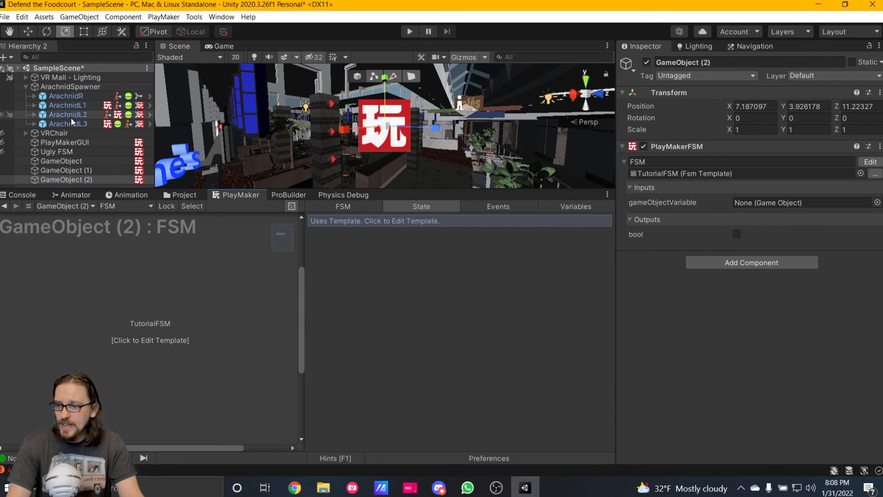
{"action": "left_click_drag", "start_coordinate": [67, 123], "coordinate": [775, 204]}
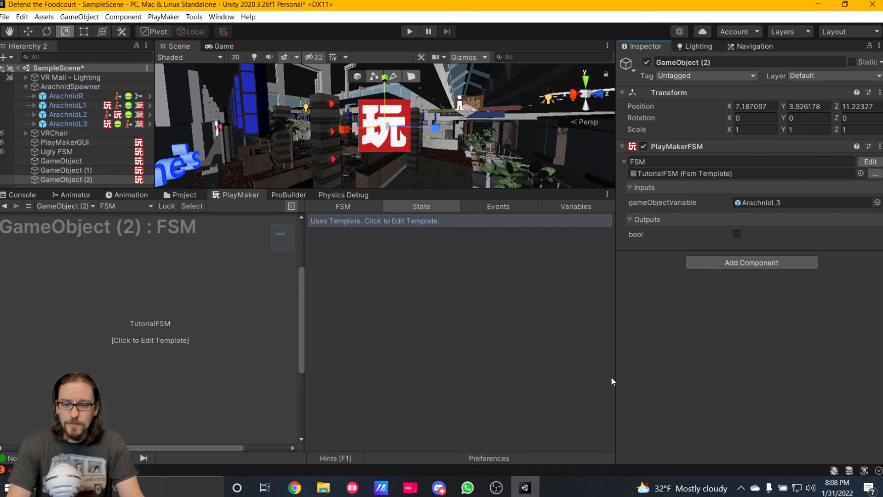
Recheck the template inputs on GameObject (1) and GameObject, and open the shared TutorialFSM template from GameObject.
{"action": "left_click", "coordinate": [79, 171]}
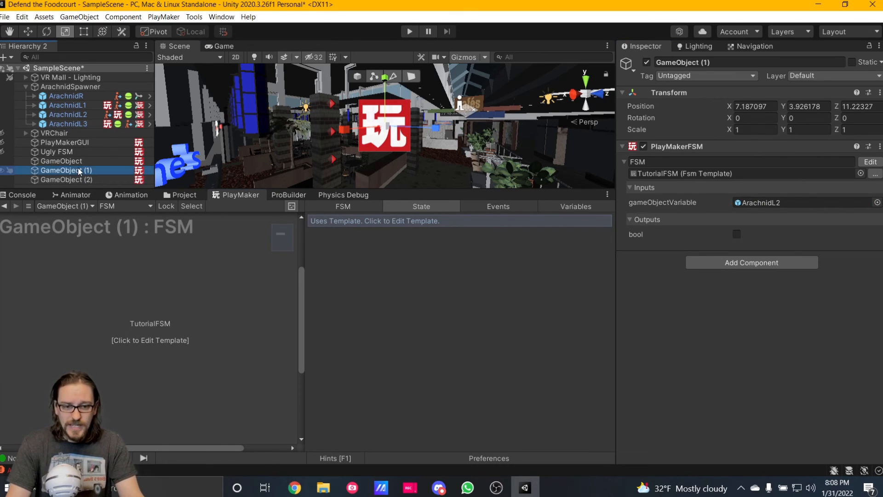
{"action": "left_click", "coordinate": [78, 161]}
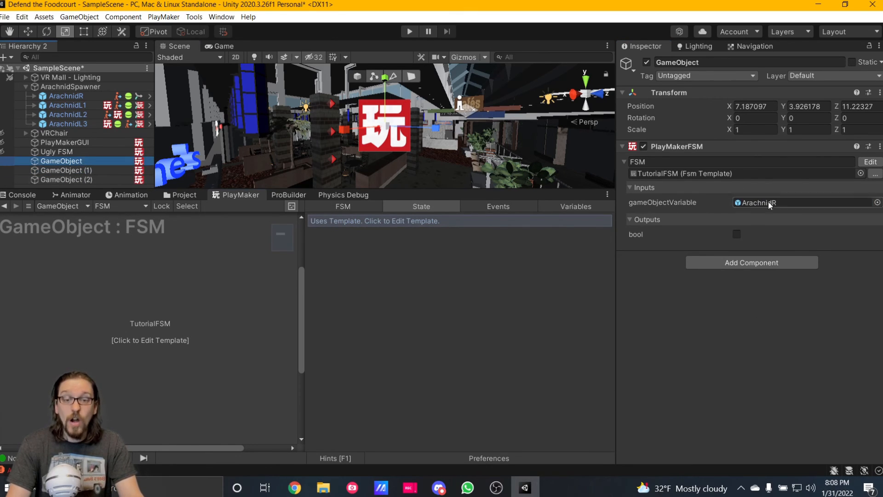
{"action": "mouse_move", "coordinate": [294, 488]}
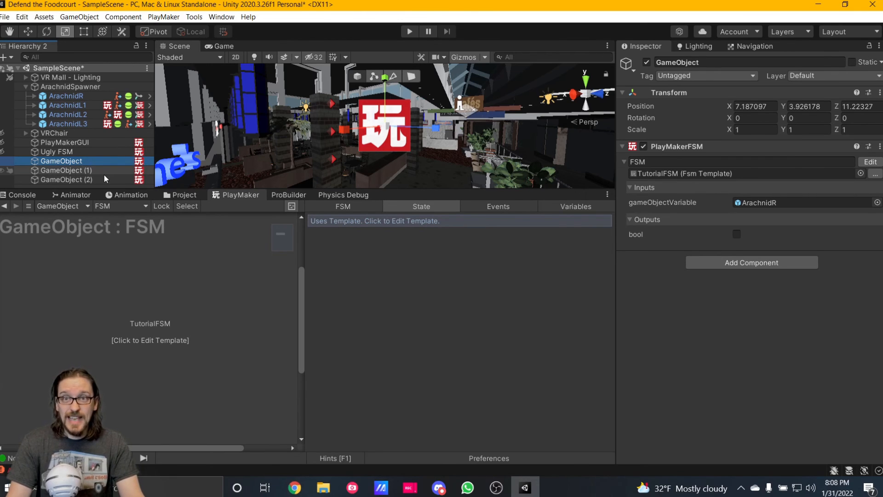
{"action": "left_click", "coordinate": [138, 330]}
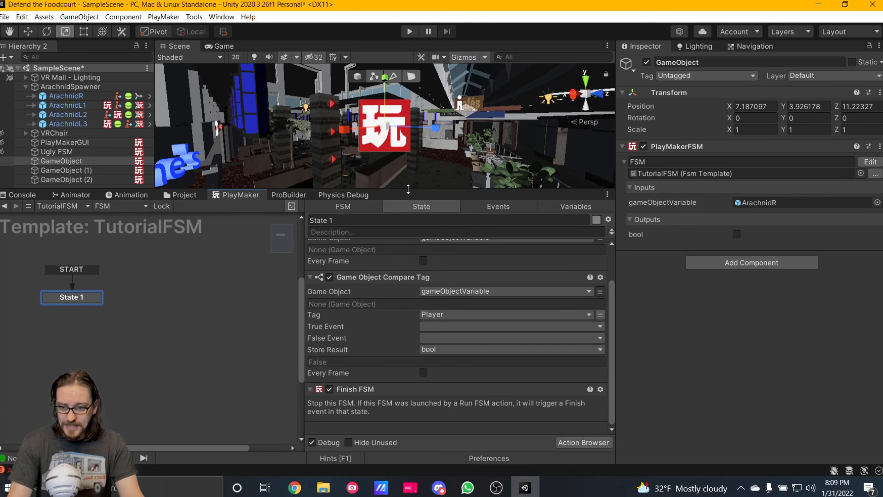
Delete the Finish FSM action from State 1 of the TutorialFSM template.
{"action": "left_click_drag", "start_coordinate": [408, 189], "coordinate": [409, 168]}
{"action": "scroll", "coordinate": [413, 245], "scroll_direction": "up", "scroll_amount": 2}
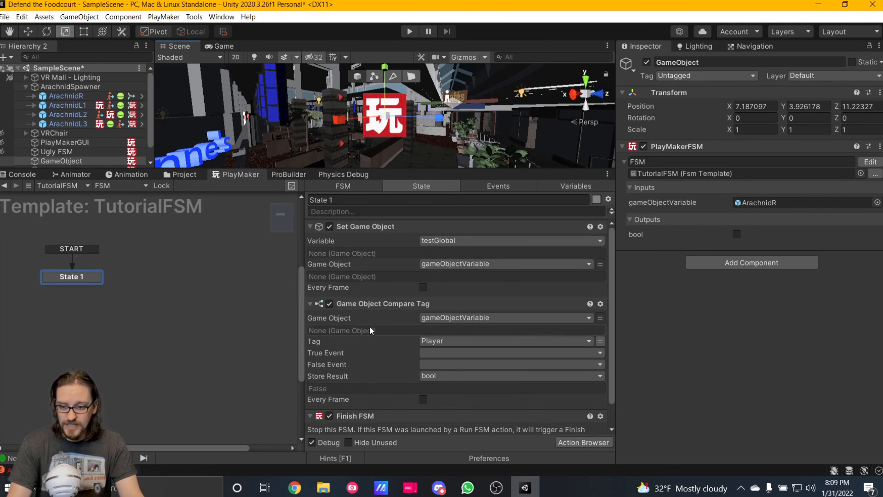
{"action": "scroll", "coordinate": [377, 345], "scroll_direction": "down", "scroll_amount": 1}
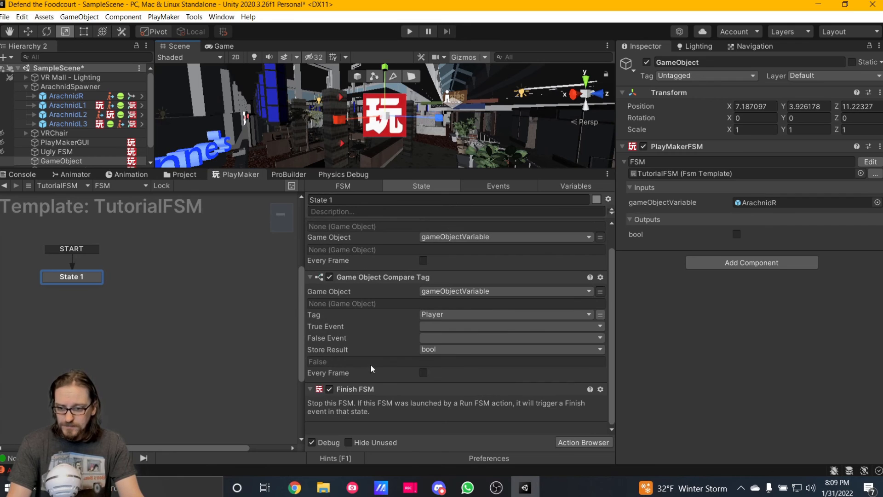
{"action": "left_click", "coordinate": [366, 389]}
{"action": "key", "text": "Delete"}
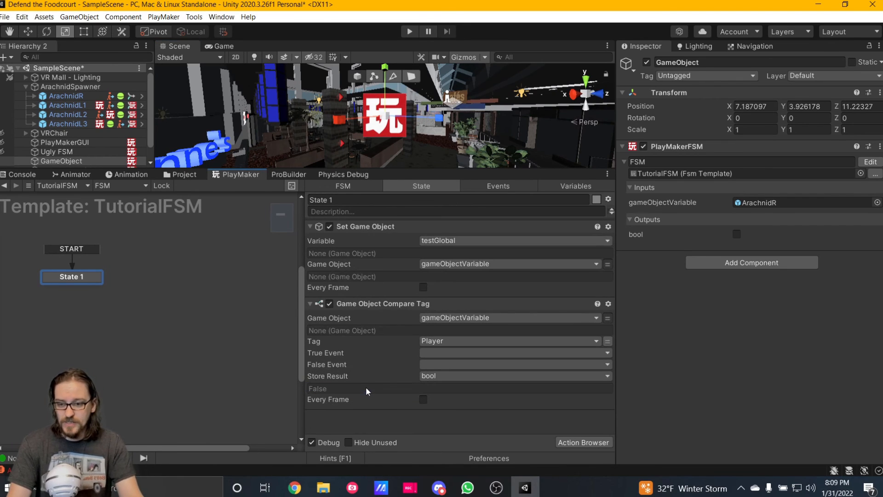
Add a Set Animator Trigger action at the end of State 1.
{"action": "double_click", "coordinate": [364, 423]}
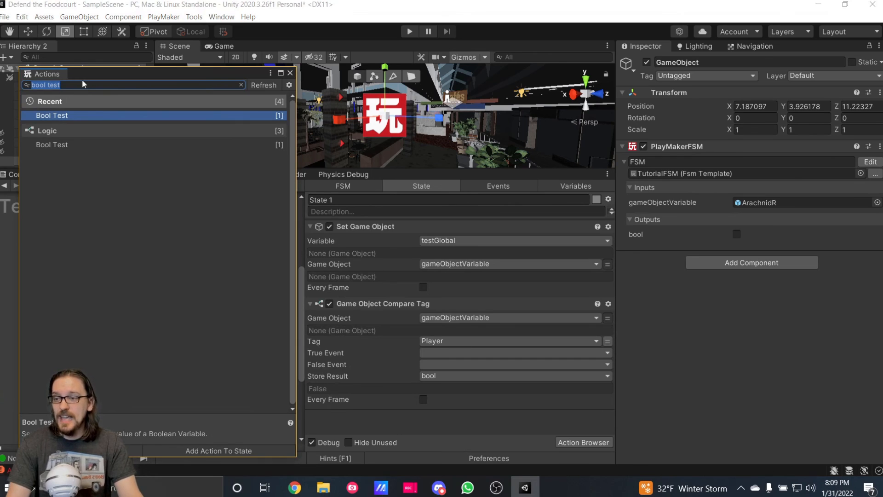
{"action": "type", "text": "s"}
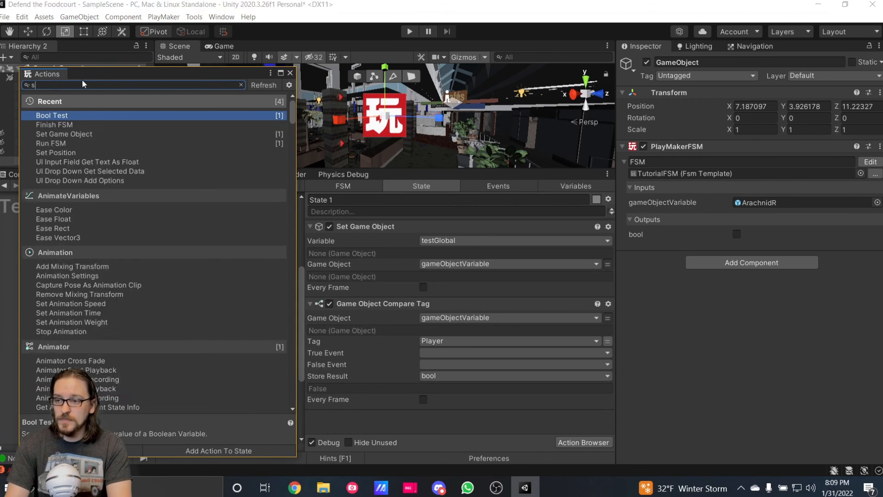
{"action": "type", "text": "et animator tri"}
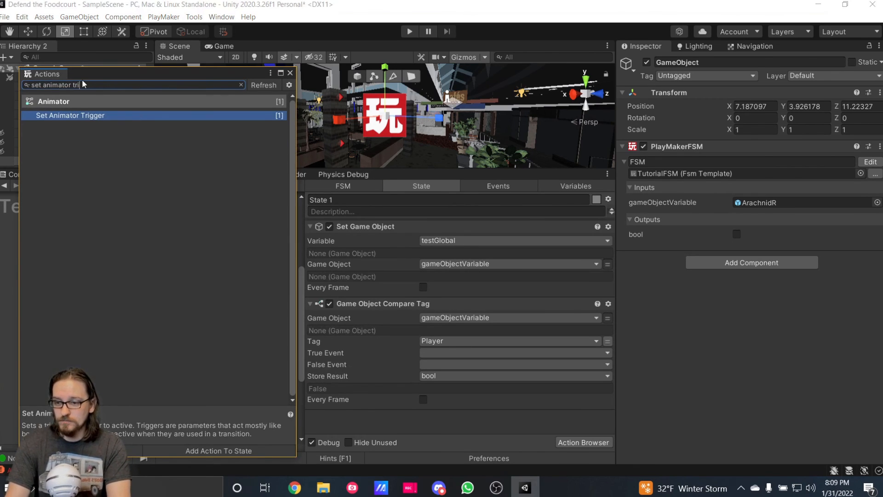
{"action": "key", "text": "Return"}
{"action": "left_click", "coordinate": [290, 73]}
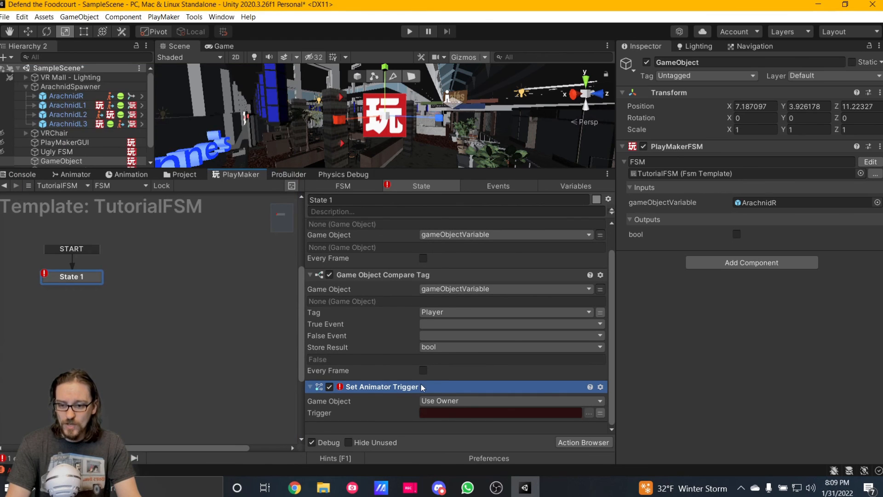
Set the Set Animator Trigger action to target the specified object gameObjectVariable, with attack as its trigger.
{"action": "left_click", "coordinate": [449, 398]}
{"action": "left_click", "coordinate": [476, 424]}
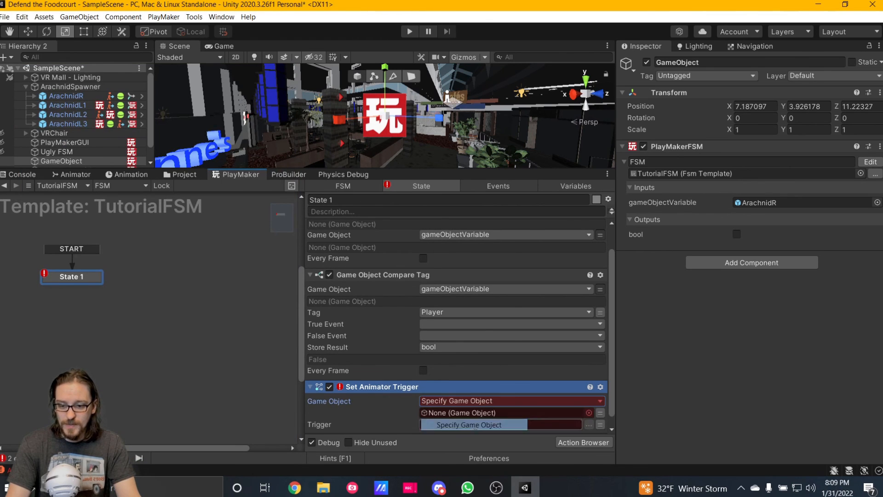
{"action": "left_click", "coordinate": [599, 413]}
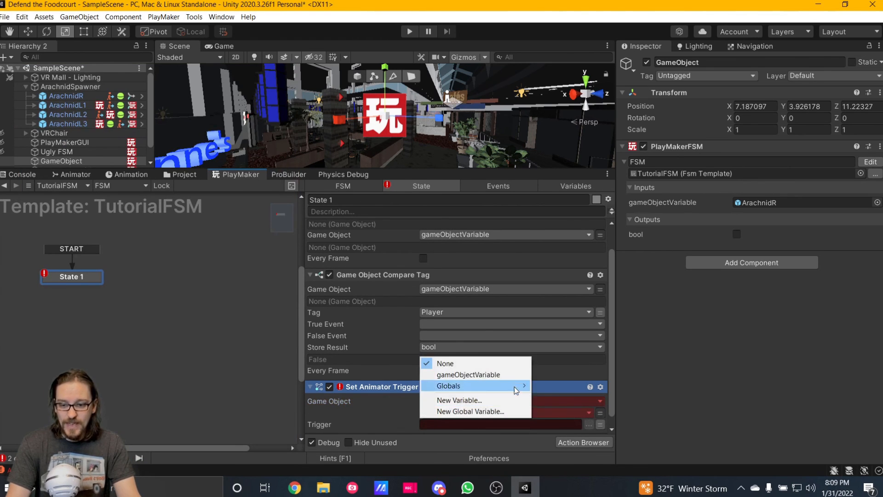
{"action": "left_click", "coordinate": [455, 373]}
{"action": "left_click", "coordinate": [436, 412]}
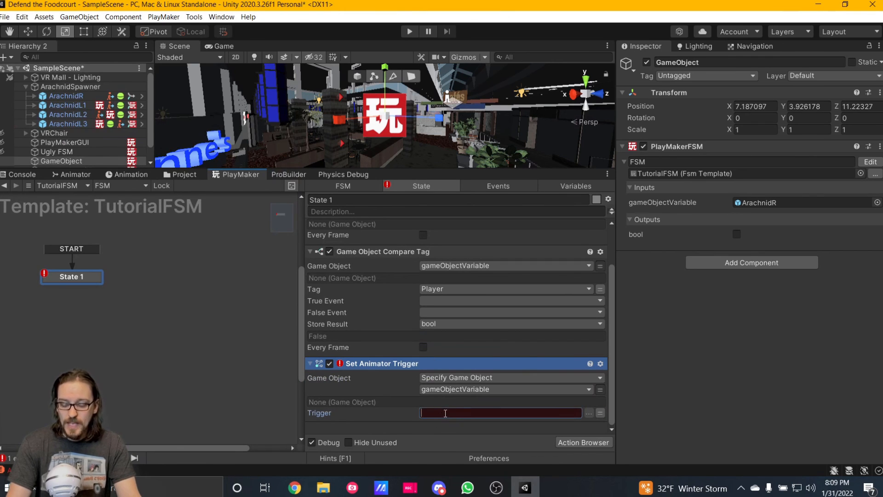
{"action": "type", "text": "attack"}
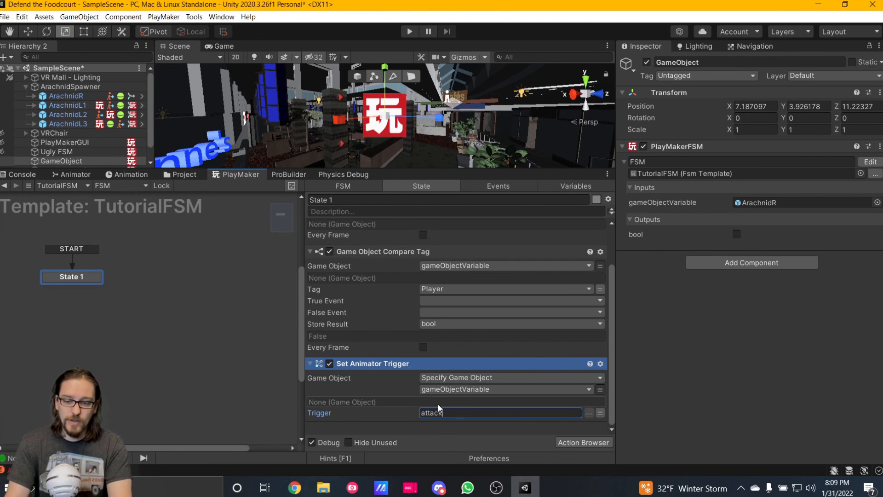
Add a Finish FSM action below Set Animator Trigger in State 1.
{"action": "double_click", "coordinate": [374, 424]}
{"action": "type", "text": "finish"}
{"action": "key", "text": "Return"}
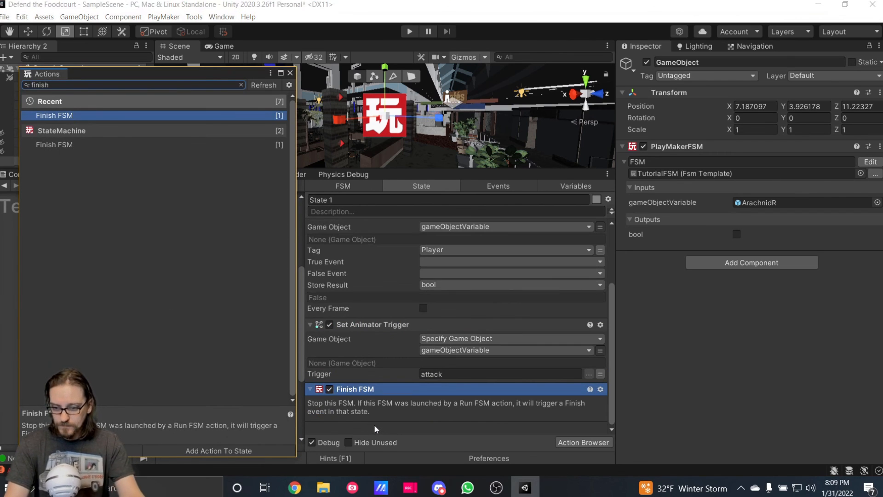
{"action": "left_click", "coordinate": [290, 74]}
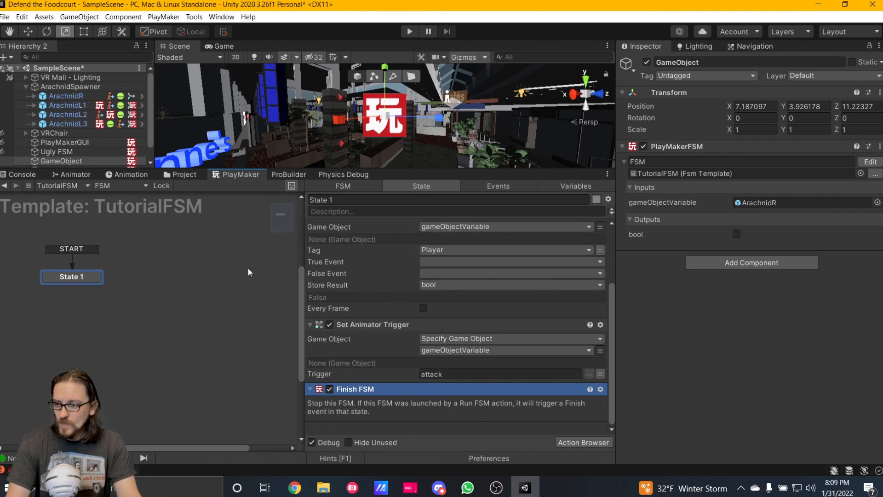
Open the TutorialFSM template from GameObject (1) and review the actions in State 1.
{"action": "scroll", "coordinate": [64, 143], "scroll_direction": "down", "scroll_amount": 2}
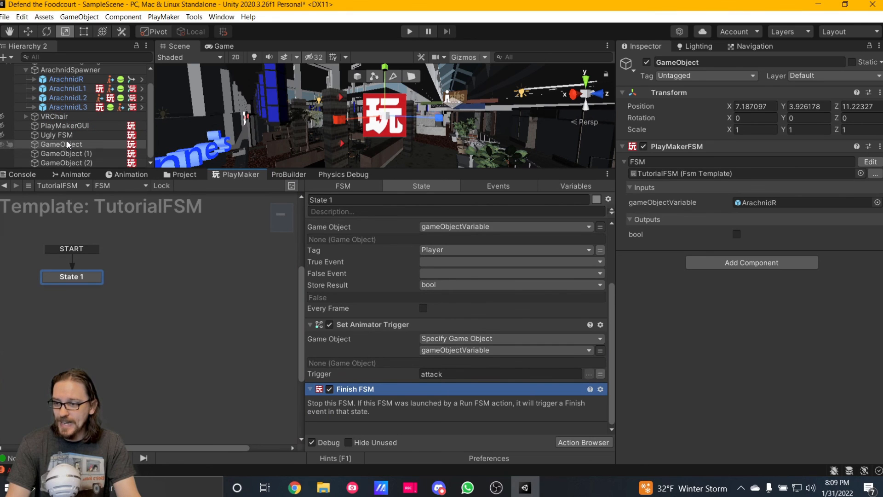
{"action": "left_click", "coordinate": [83, 155]}
{"action": "left_click", "coordinate": [122, 307]}
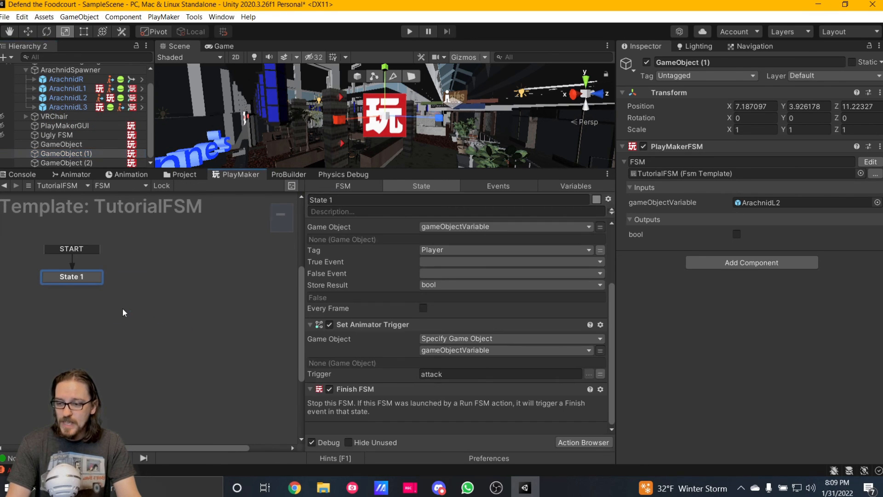
{"action": "scroll", "coordinate": [377, 343], "scroll_direction": "up", "scroll_amount": 5}
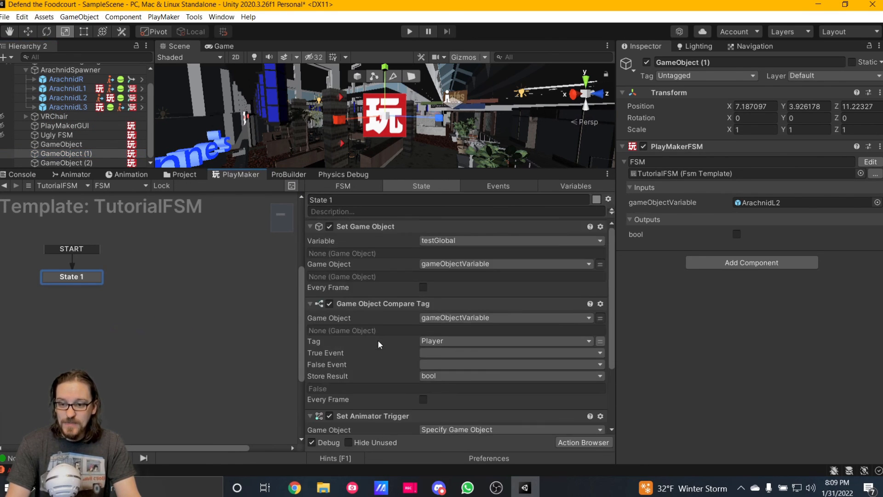
{"action": "scroll", "coordinate": [379, 260], "scroll_direction": "down", "scroll_amount": 4}
{"action": "scroll", "coordinate": [418, 401], "scroll_direction": "down", "scroll_amount": 1}
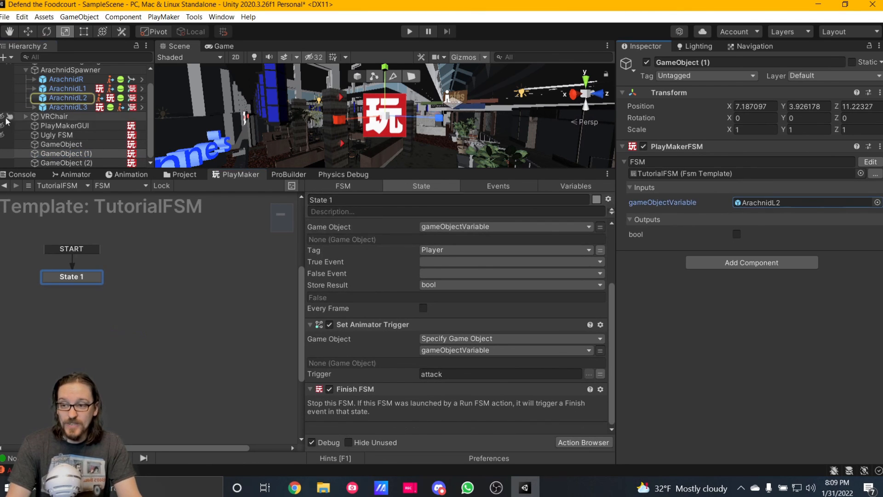
Check the template input on GameObject (2), and reopen the TutorialFSM template from GameObject.
{"action": "left_click", "coordinate": [94, 162]}
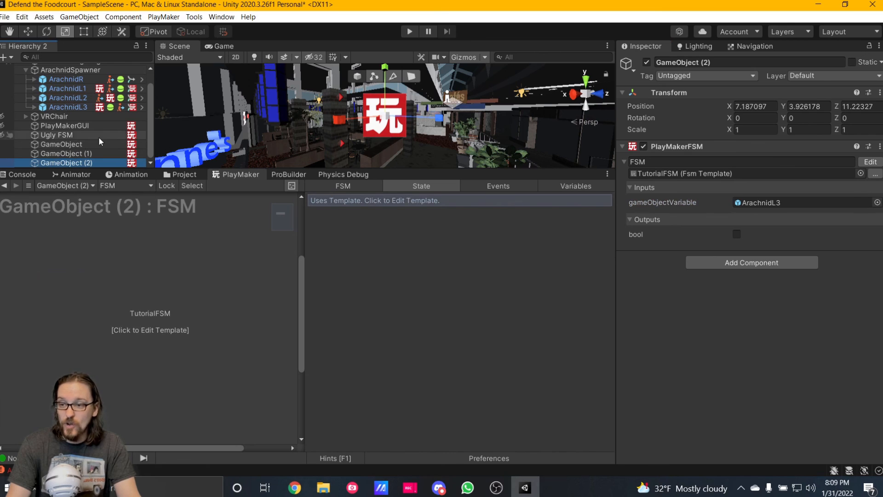
{"action": "left_click", "coordinate": [84, 146]}
{"action": "left_click", "coordinate": [141, 322]}
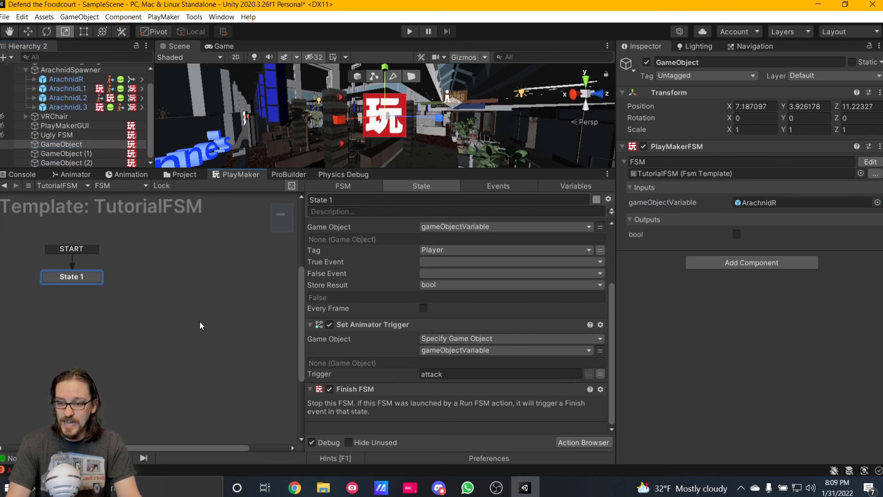
Remove Finish FSM from State 1 and add a FINISHED transition from State 1 to a new State 2.
{"action": "left_click", "coordinate": [391, 389]}
{"action": "key", "text": "Delete"}
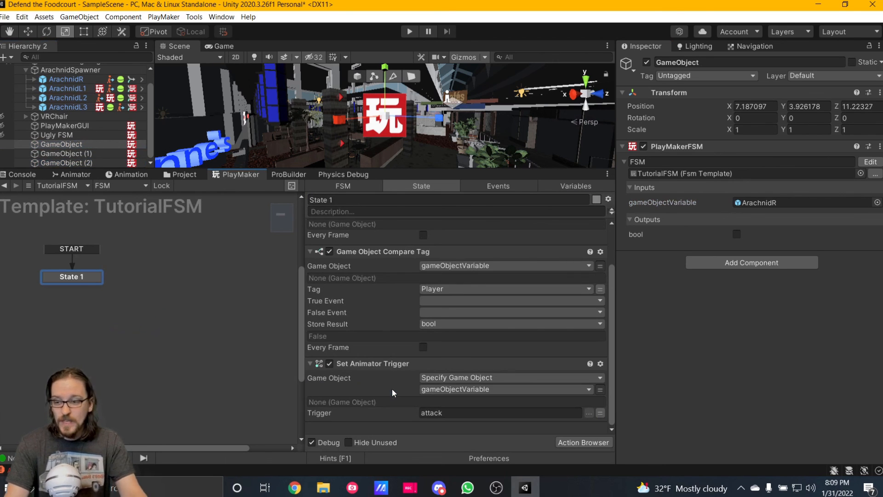
{"action": "right_click", "coordinate": [81, 287]}
{"action": "mouse_move", "coordinate": [128, 287]}
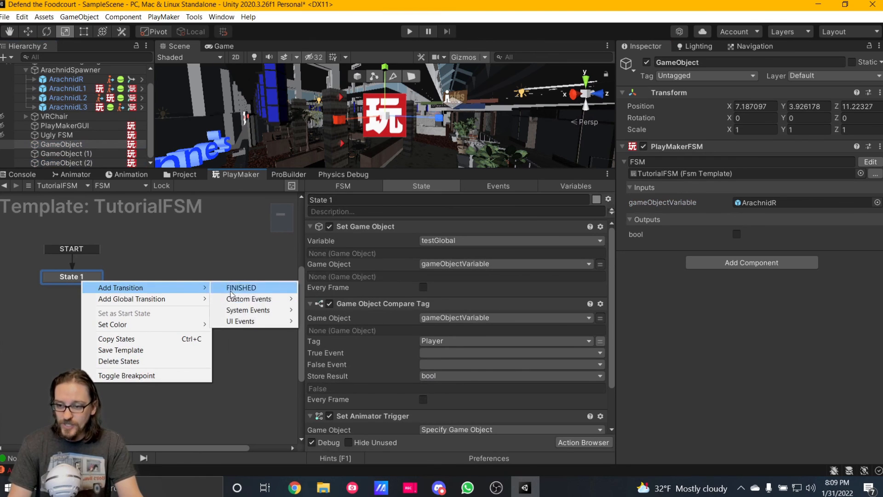
{"action": "left_click", "coordinate": [232, 288]}
{"action": "left_click_drag", "start_coordinate": [84, 293], "coordinate": [175, 274]}
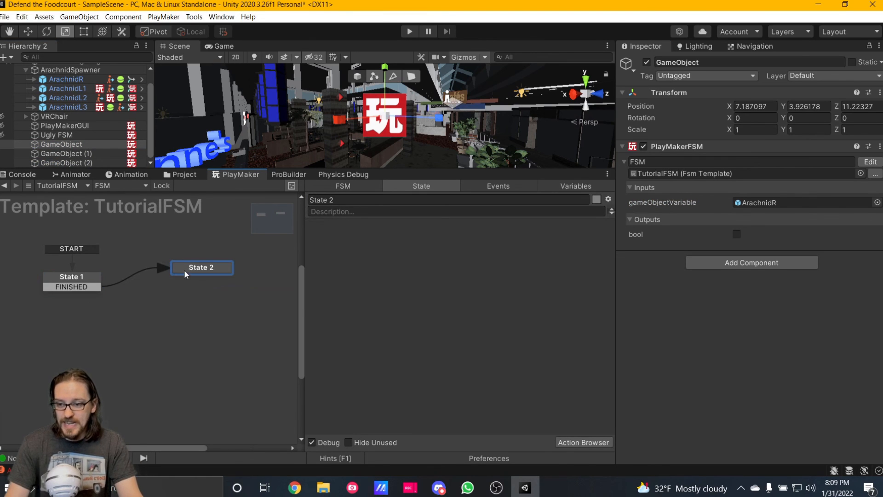
Add a Set Bool Value action to State 2 that sets the bool variable to true.
{"action": "double_click", "coordinate": [410, 300]}
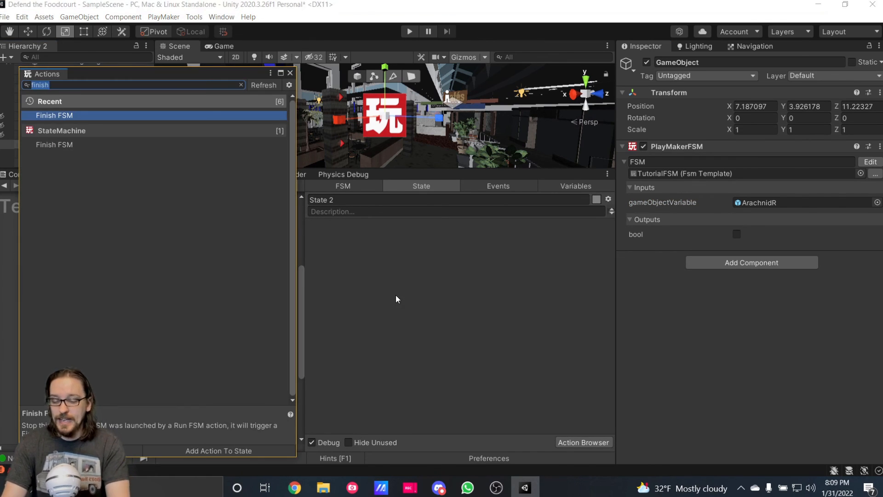
{"action": "type", "text": "set "}
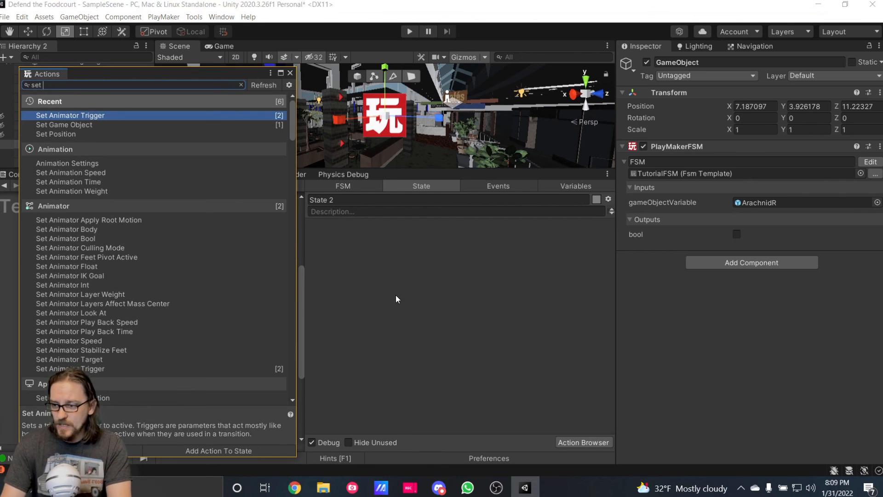
{"action": "type", "text": "bool"}
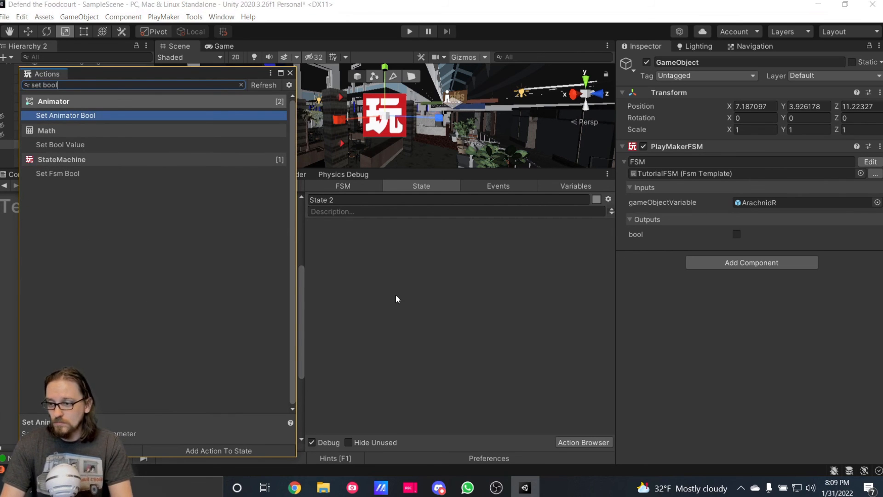
{"action": "key", "text": "Down"}
{"action": "key", "text": "Return"}
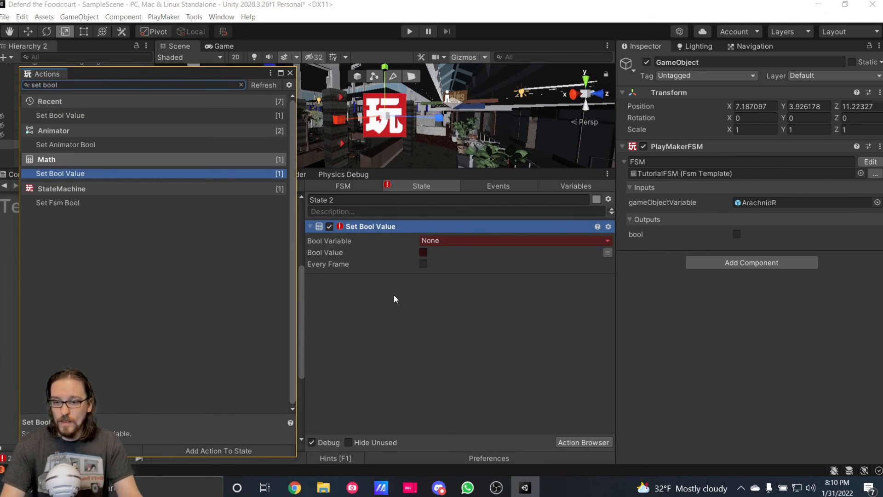
{"action": "left_click", "coordinate": [290, 73]}
{"action": "left_click", "coordinate": [487, 240]}
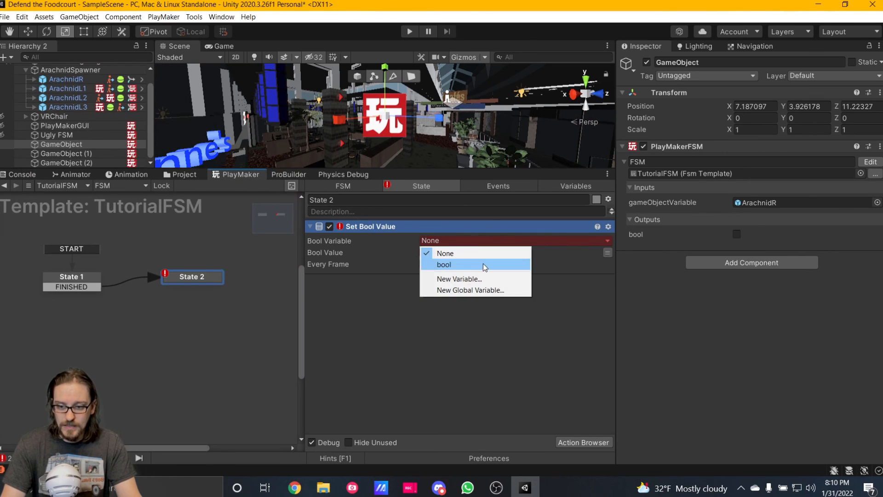
{"action": "left_click", "coordinate": [482, 265]}
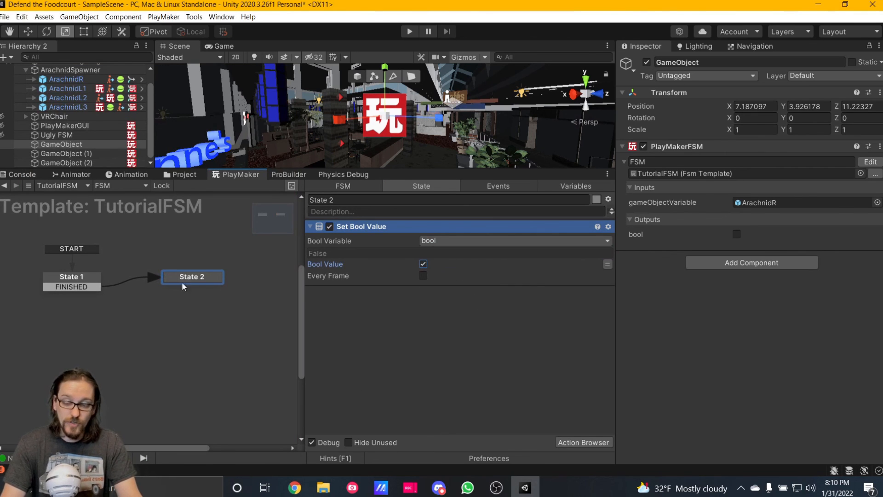
Add a Finish FSM action after Set Bool Value in State 2.
{"action": "double_click", "coordinate": [331, 309]}
{"action": "type", "text": "finish"}
{"action": "key", "text": "Return"}
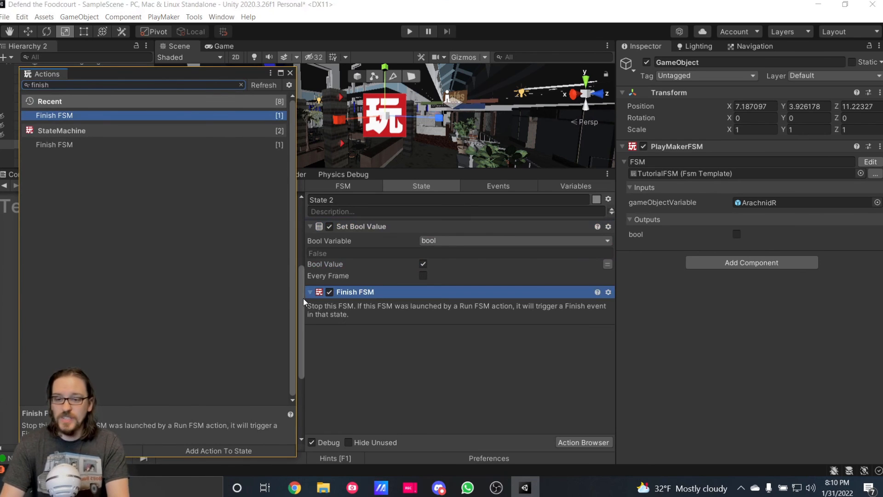
{"action": "left_click", "coordinate": [290, 73]}
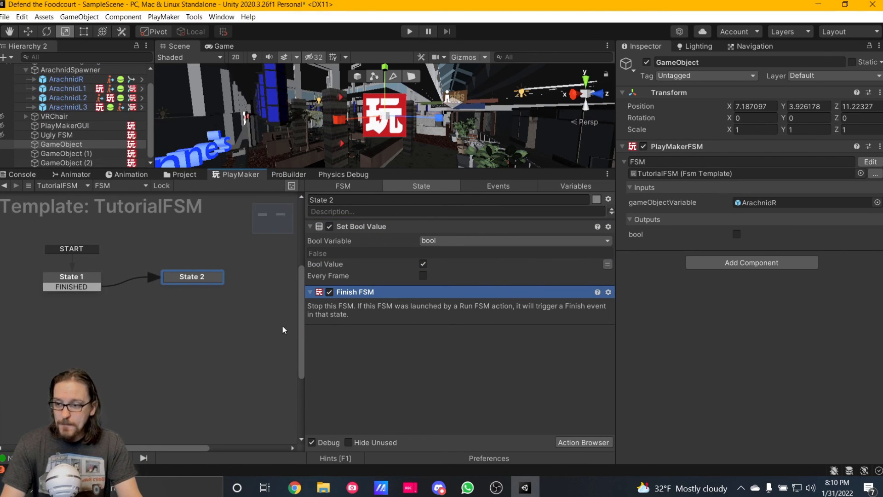
Inspect the edited TutorialFSM template from GameObject (1) and check the template input on GameObject (2).
{"action": "left_click", "coordinate": [109, 153]}
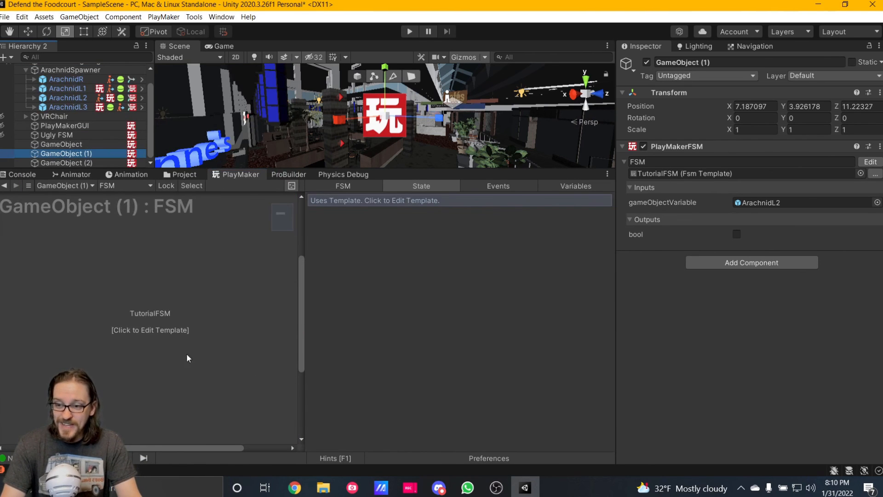
{"action": "left_click", "coordinate": [137, 314]}
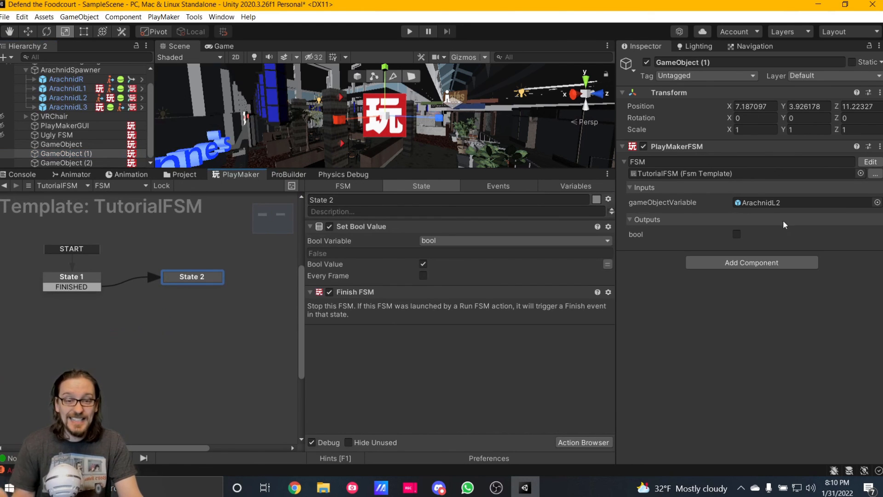
{"action": "left_click", "coordinate": [78, 163]}
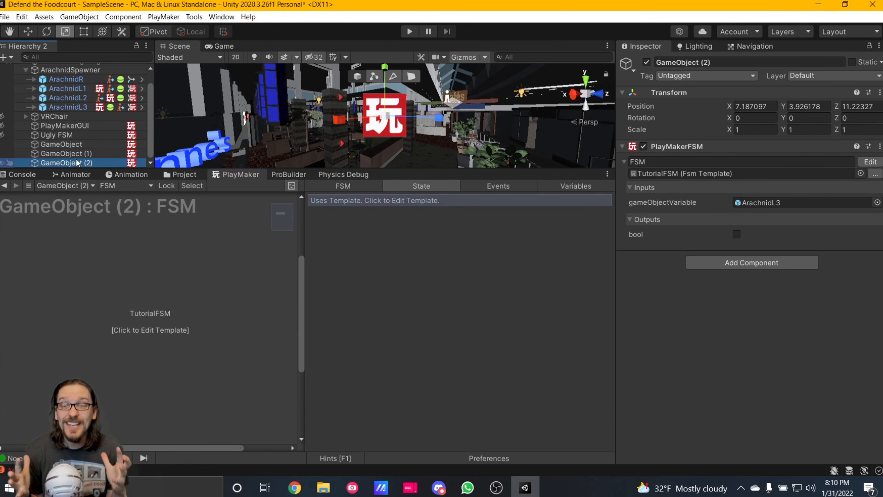